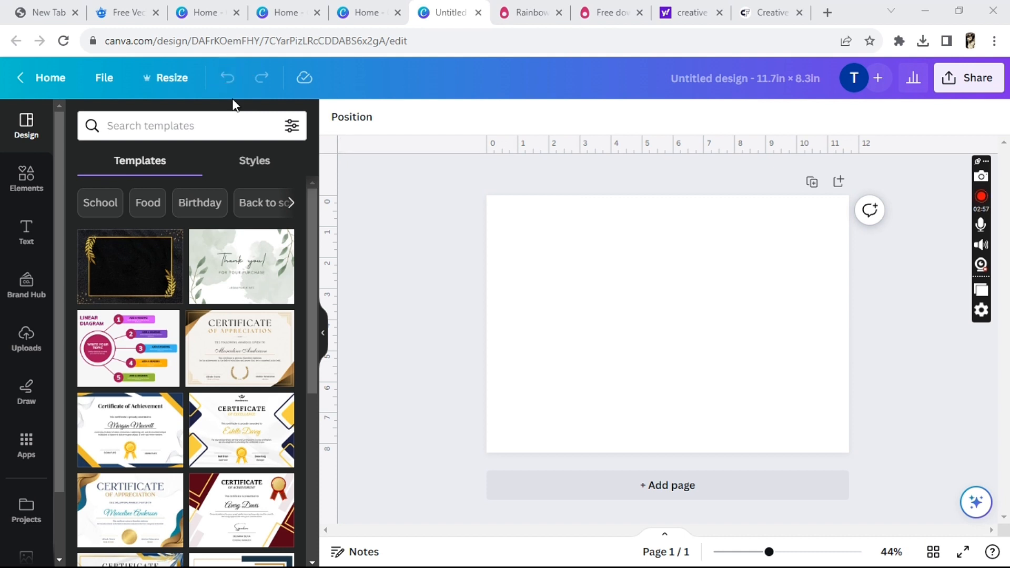
# - Resize the design itself to the recent size 8.3 × 11.7 in
pyautogui.click(160, 88)
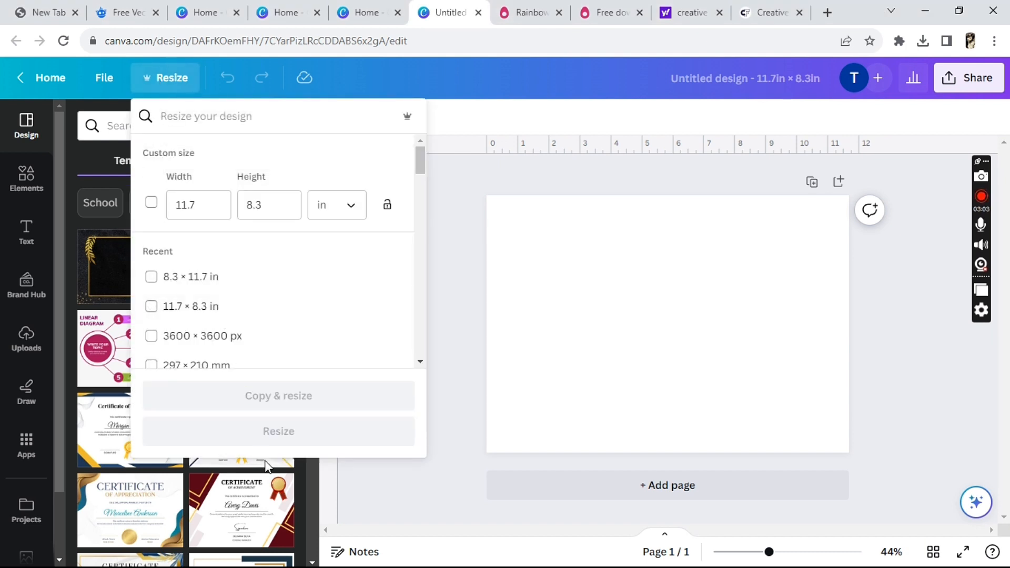
pyautogui.click(152, 278)
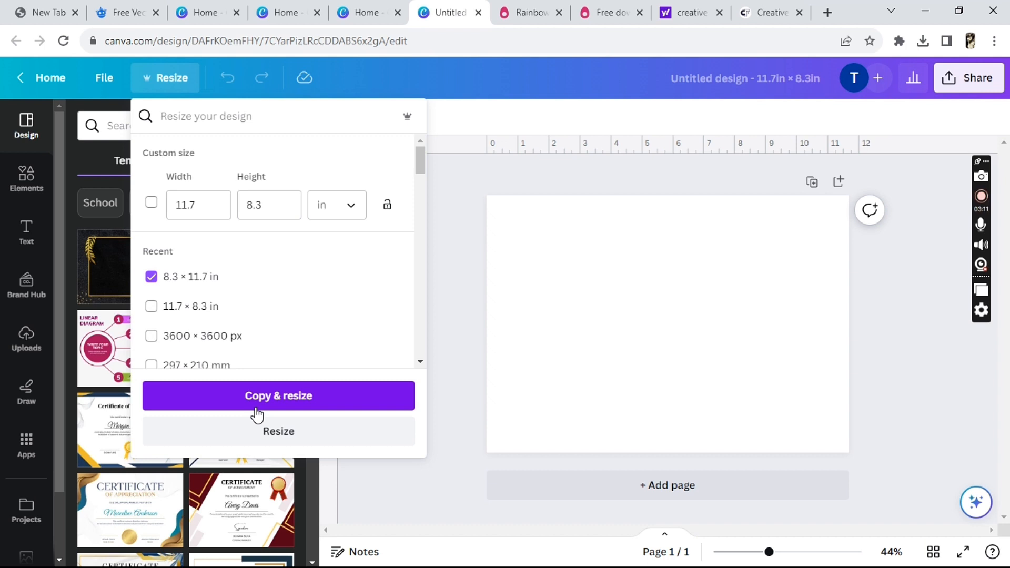
pyautogui.click(273, 446)
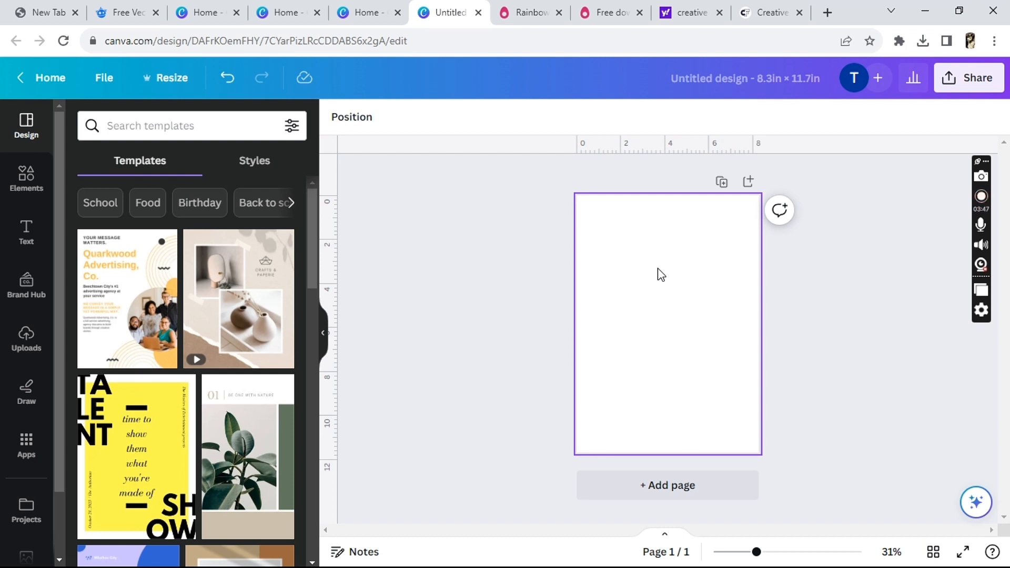
# - Fill the blank page's background with the light orange solid colour from the default palette
pyautogui.click(664, 300)
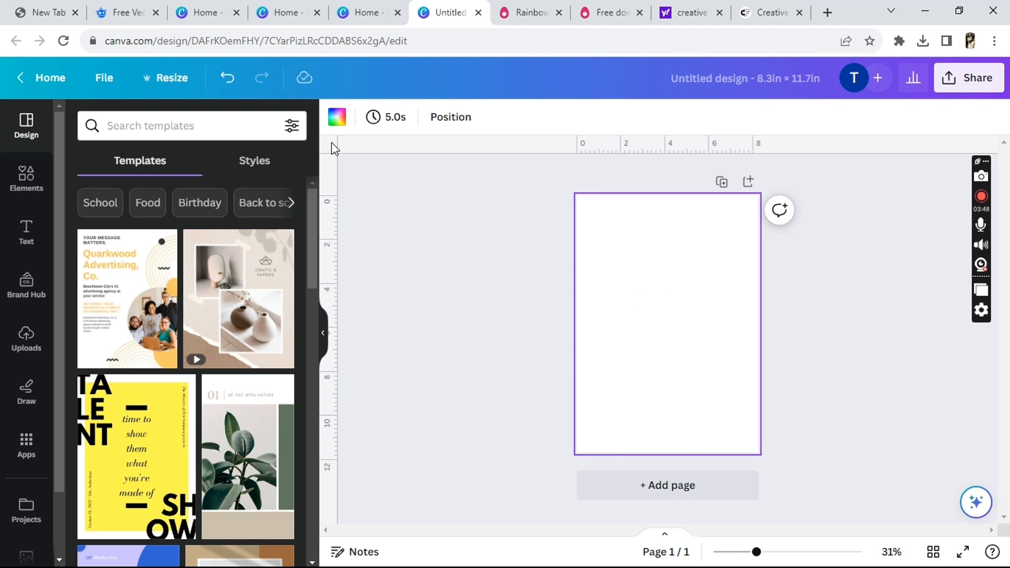
pyautogui.click(337, 127)
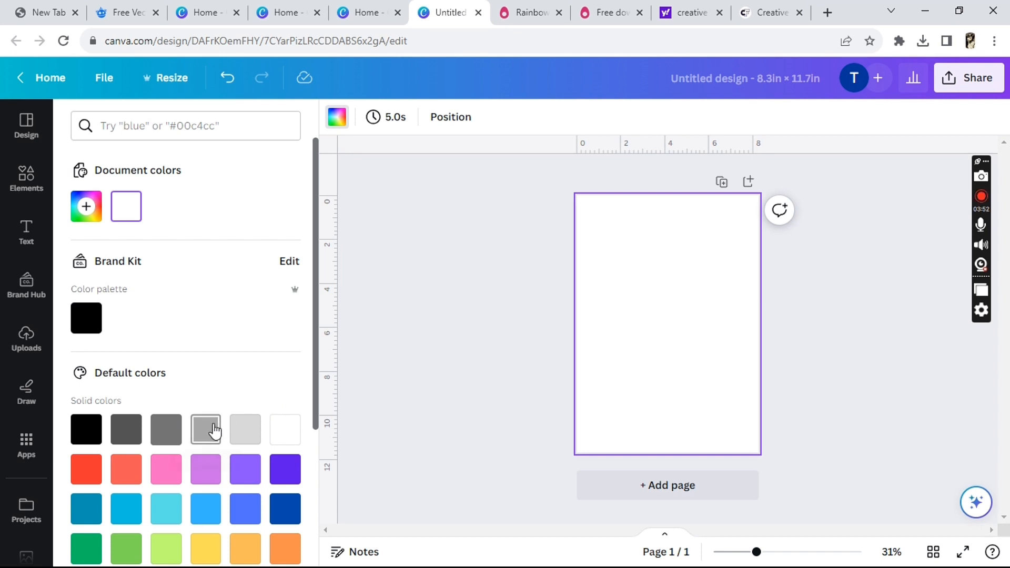
pyautogui.click(287, 553)
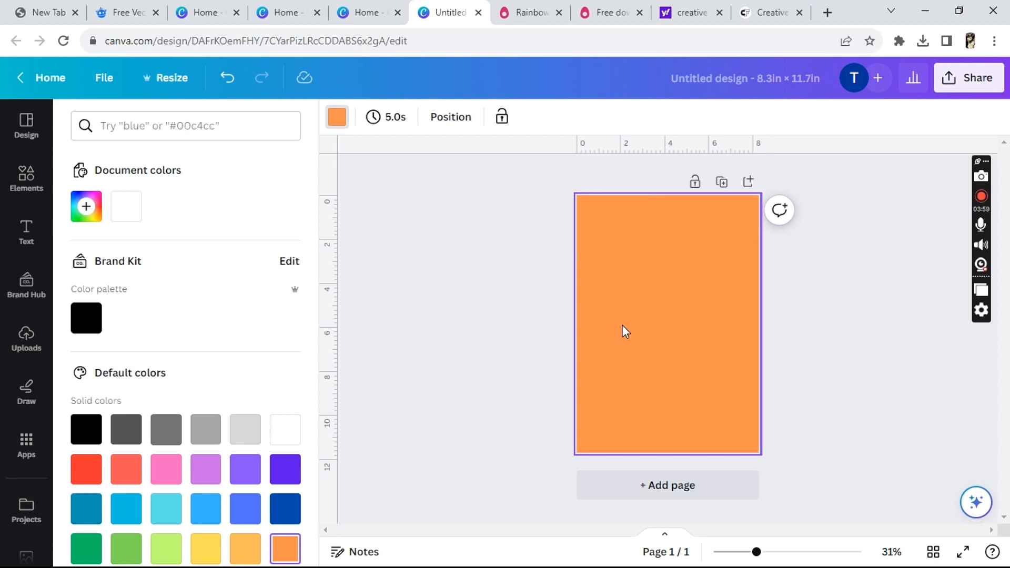
pyautogui.click(483, 340)
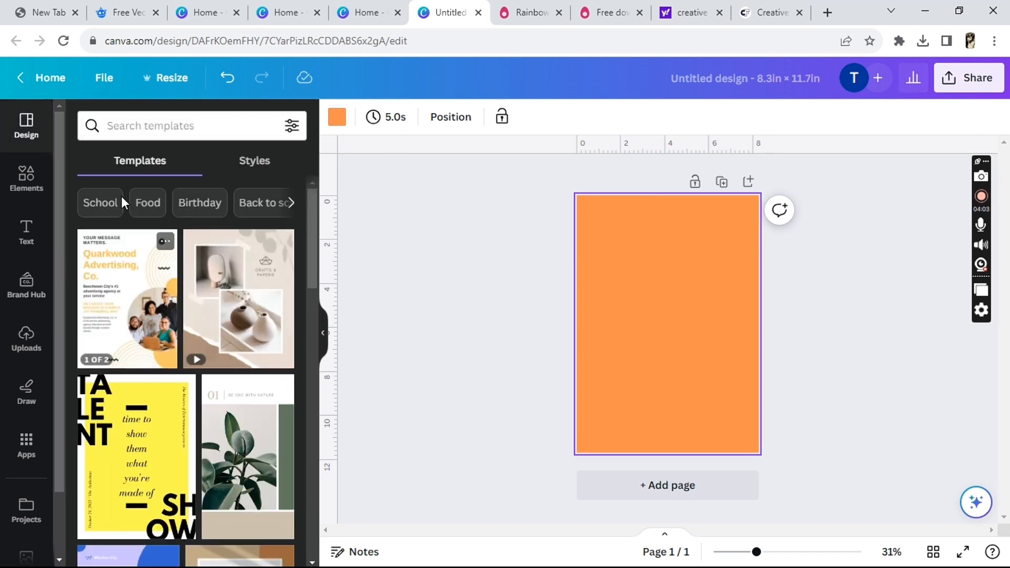
# - Add the recently used rainbow-with-clouds graphic and enlarge it to span the page's full width in the upper part
pyautogui.click(36, 184)
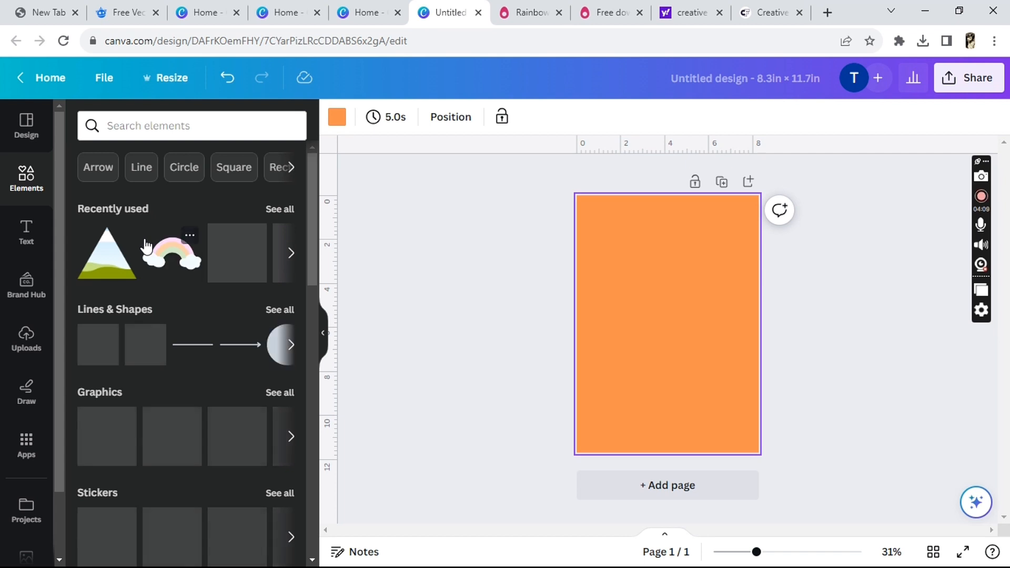
pyautogui.click(183, 267)
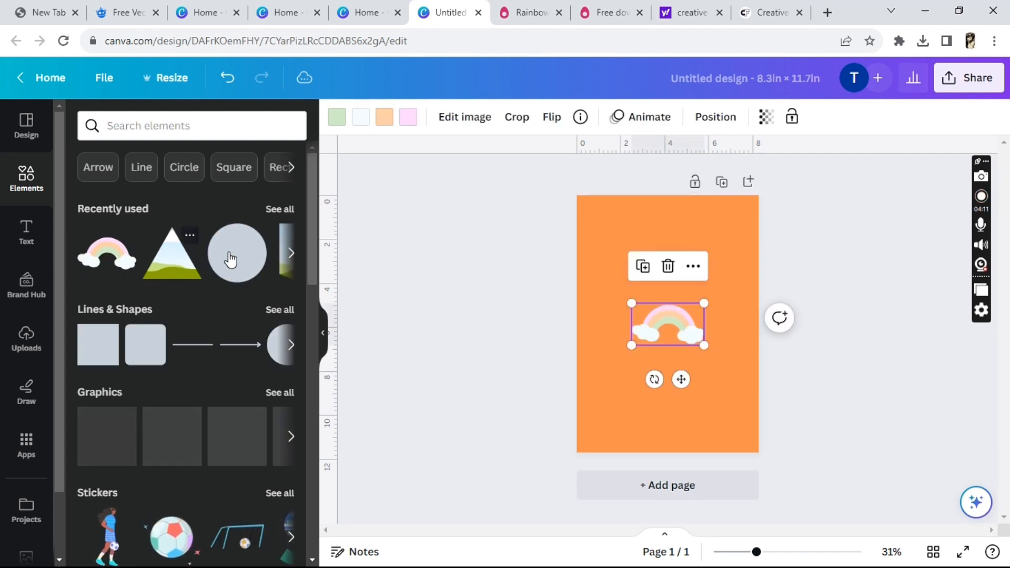
pyautogui.moveTo(172, 254); pyautogui.dragTo(677, 282)
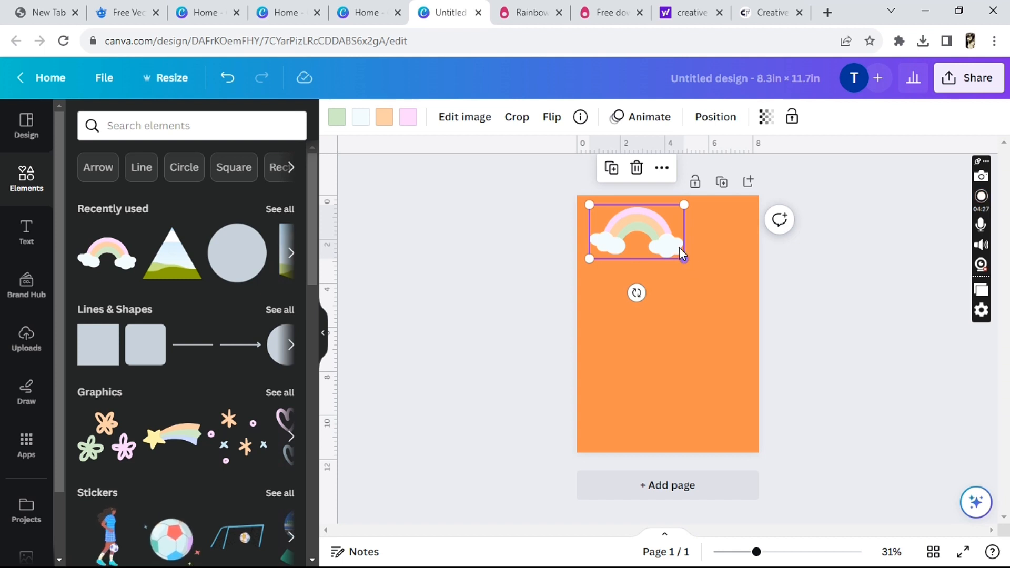
pyautogui.moveTo(687, 263); pyautogui.dragTo(715, 292)
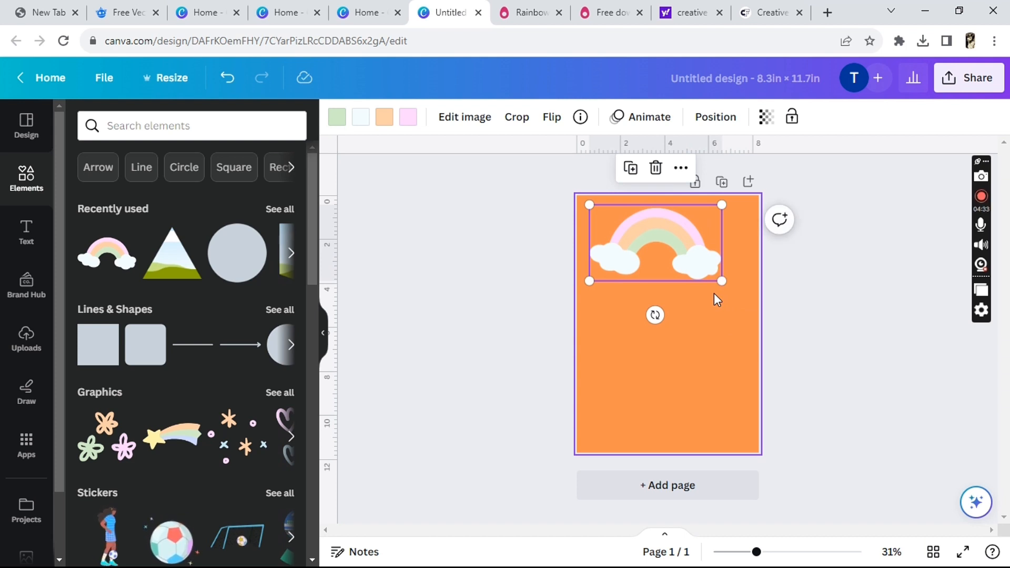
pyautogui.moveTo(722, 281); pyautogui.dragTo(751, 323)
pyautogui.moveTo(716, 241); pyautogui.dragTo(702, 240)
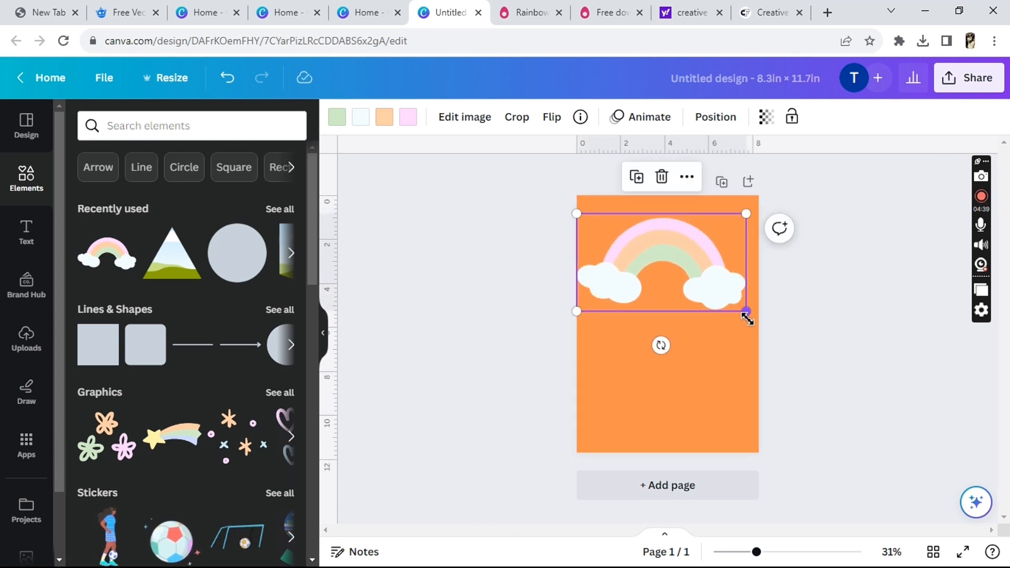
pyautogui.moveTo(746, 312); pyautogui.dragTo(757, 329)
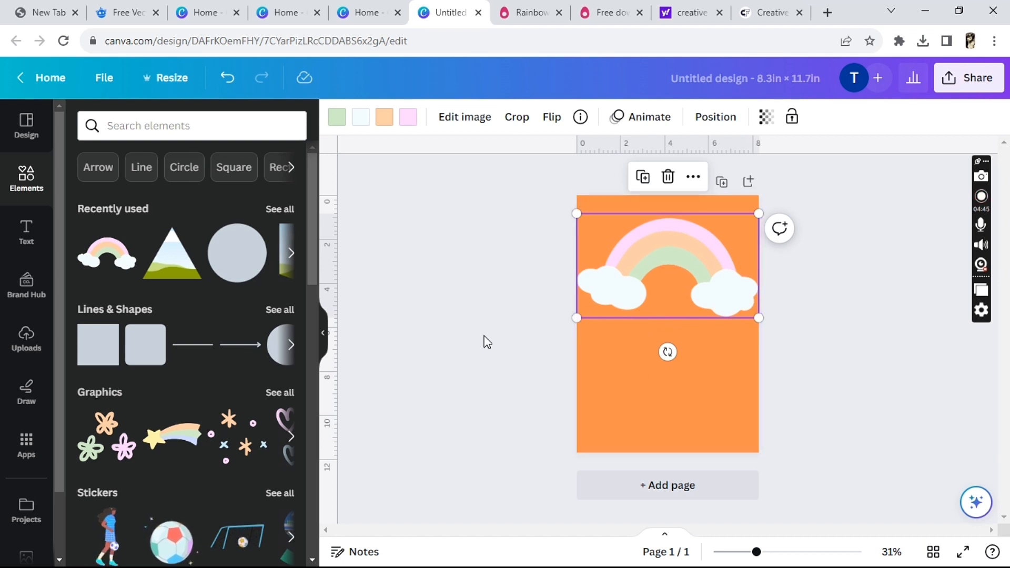
# - Search the elements for "flag" and add the red horizontal ribbon graphic with a notched end to the page
pyautogui.click(136, 119)
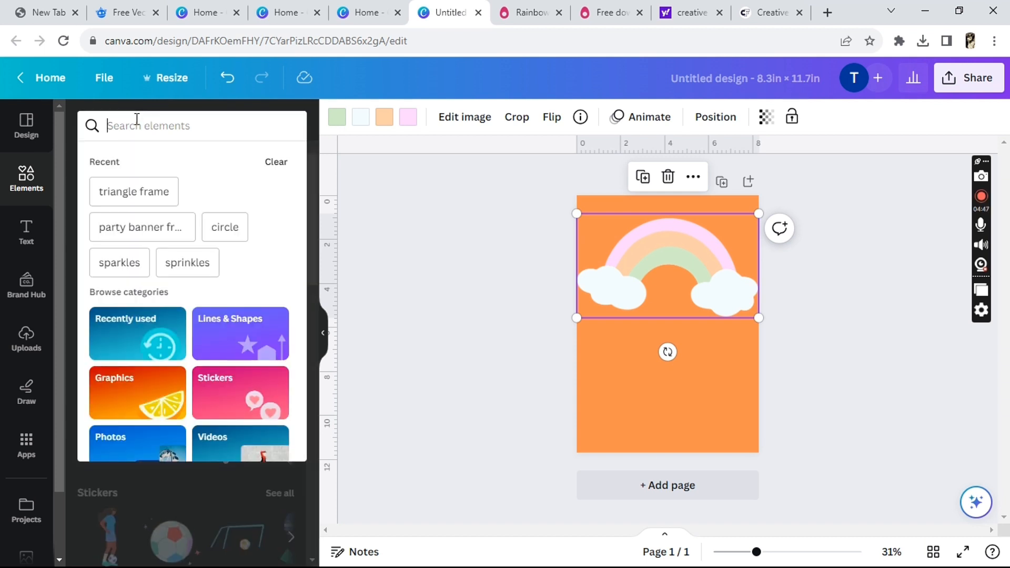
pyautogui.write('flag')
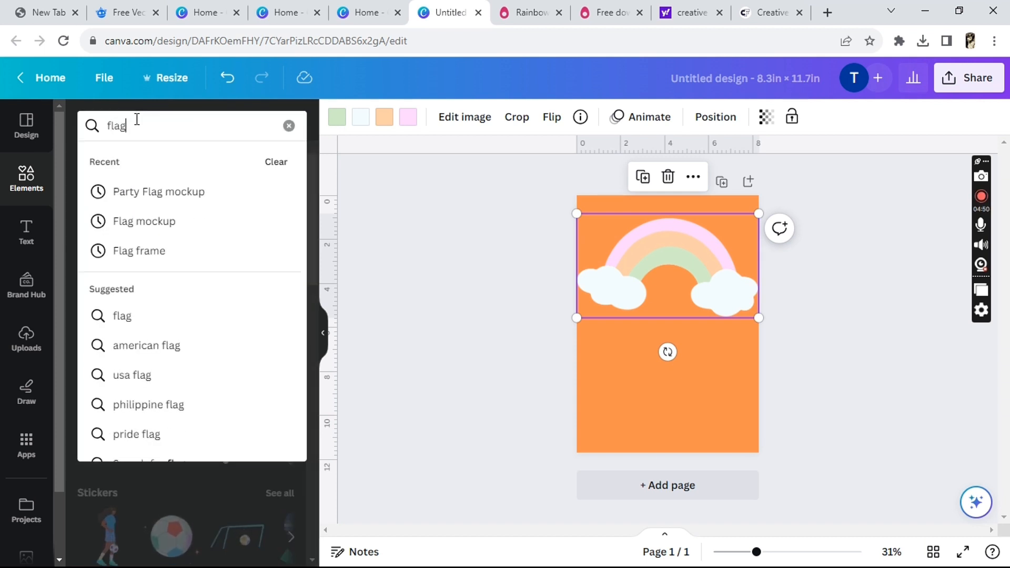
pyautogui.press('Return')
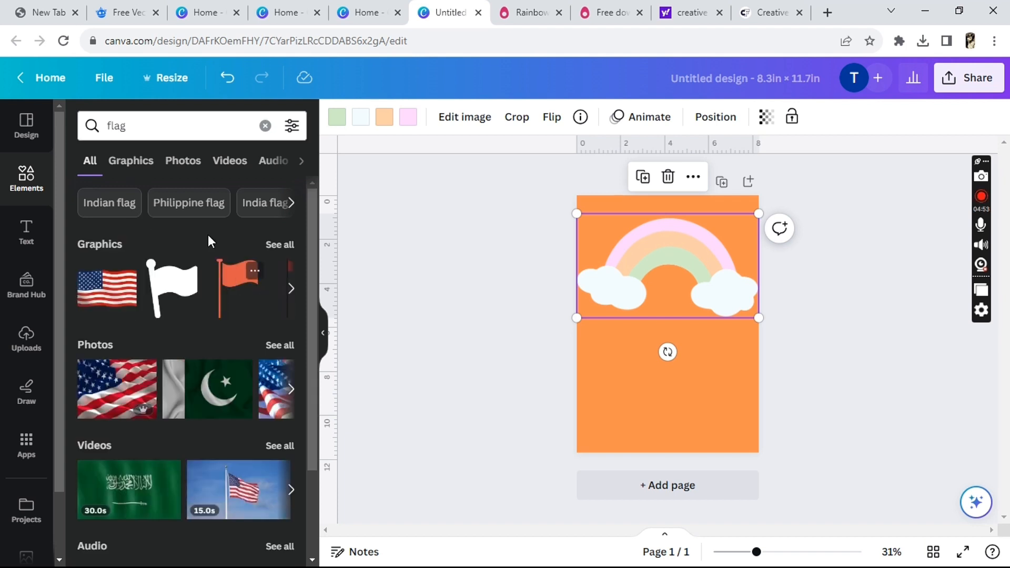
pyautogui.click(291, 288)
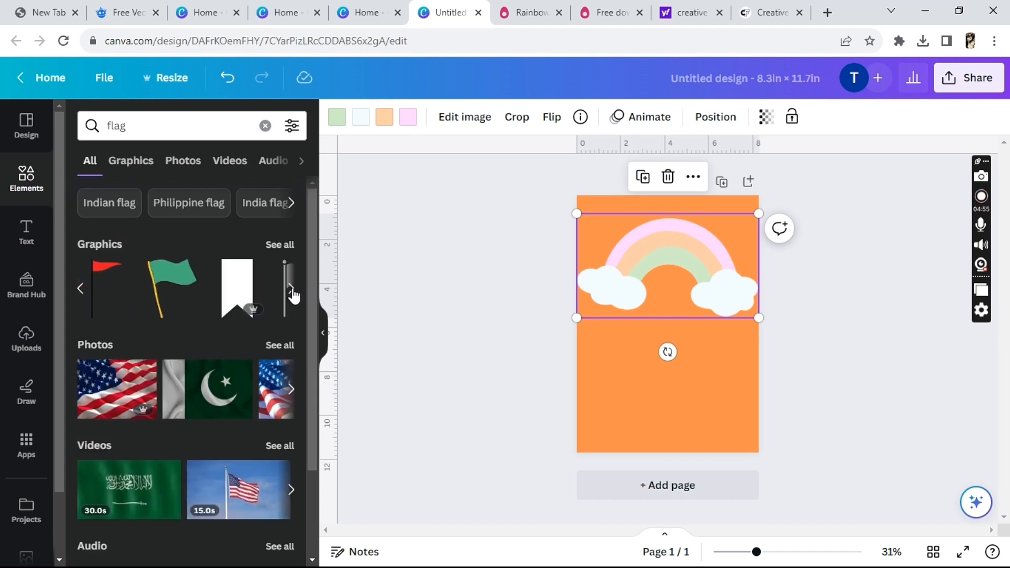
pyautogui.click(291, 288)
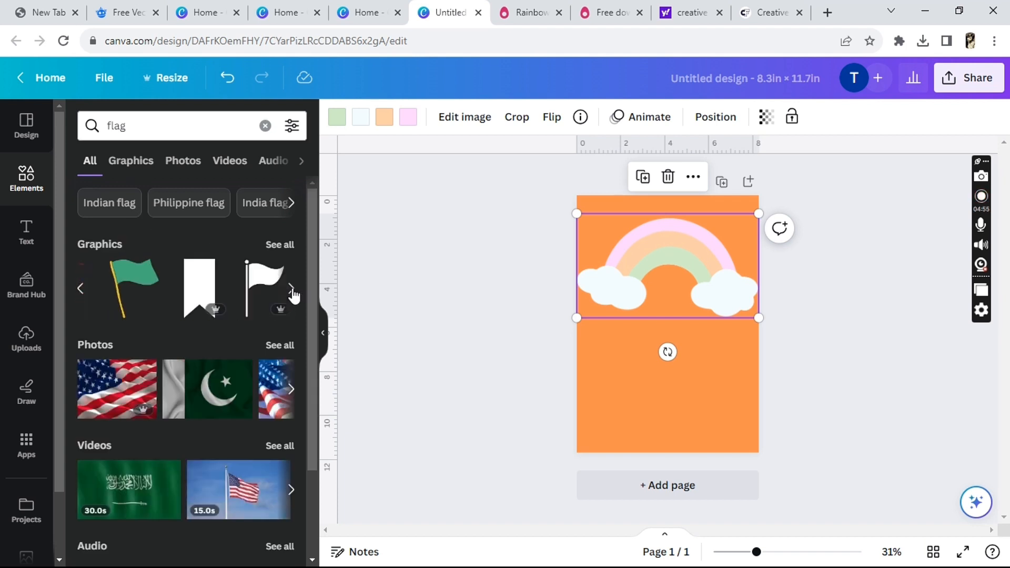
pyautogui.click(79, 289)
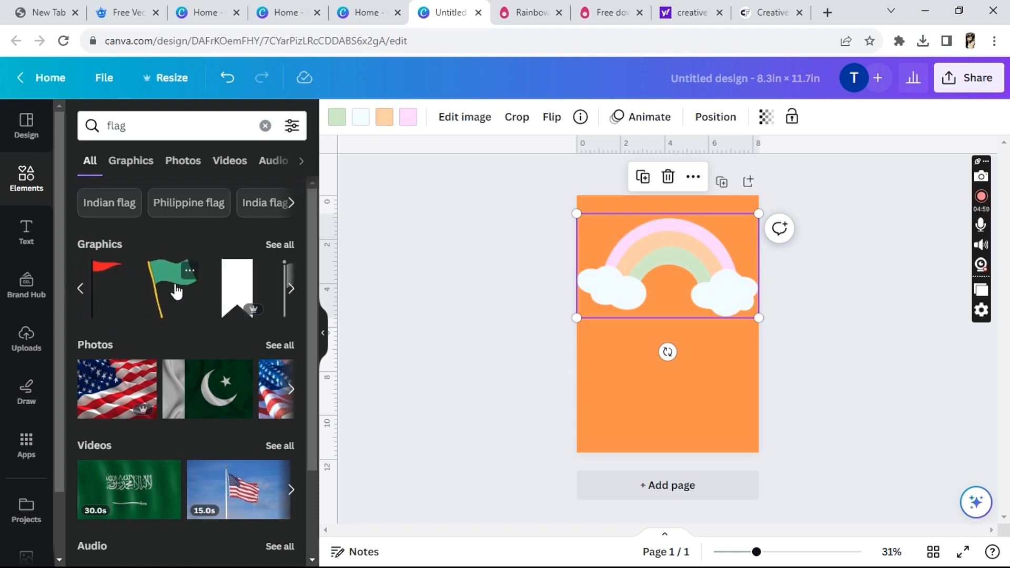
pyautogui.click(291, 292)
pyautogui.click(292, 289)
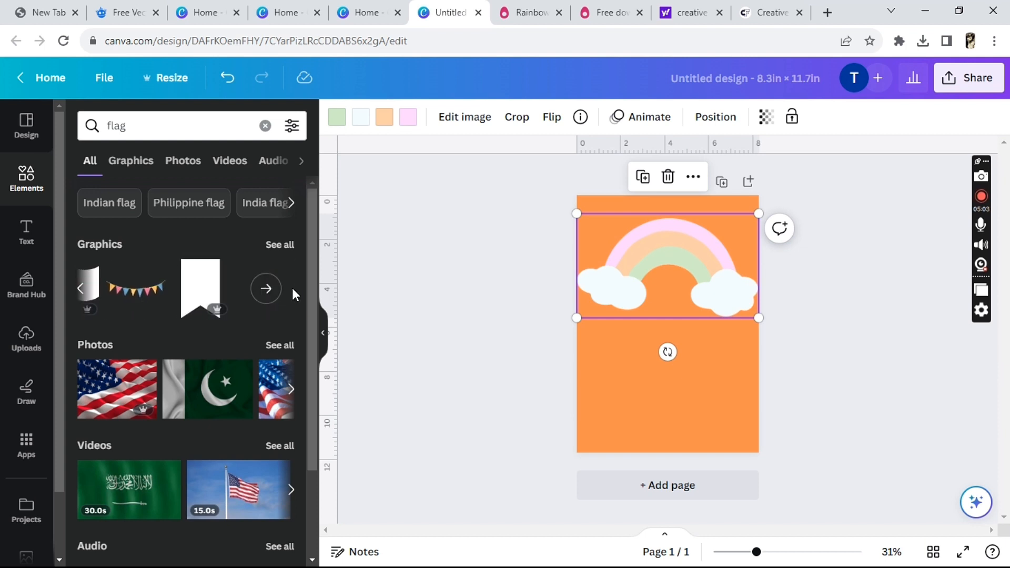
pyautogui.click(279, 244)
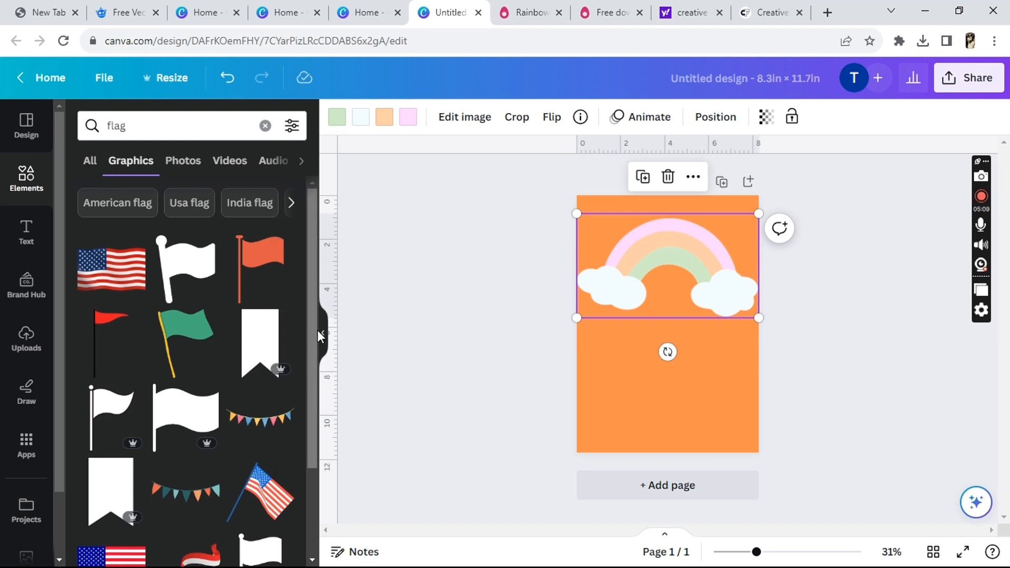
pyautogui.moveTo(313, 346); pyautogui.dragTo(337, 542)
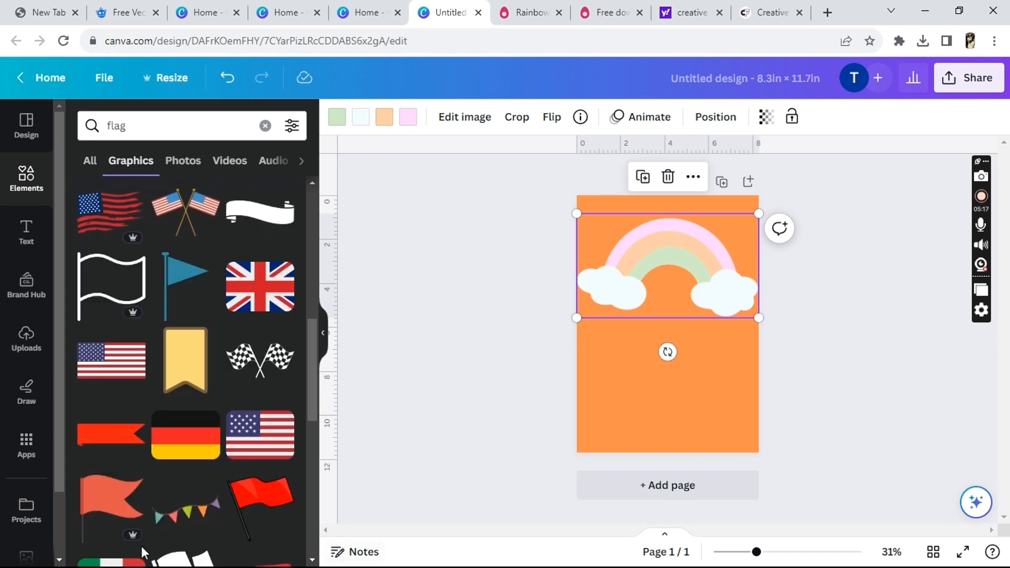
pyautogui.click(119, 451)
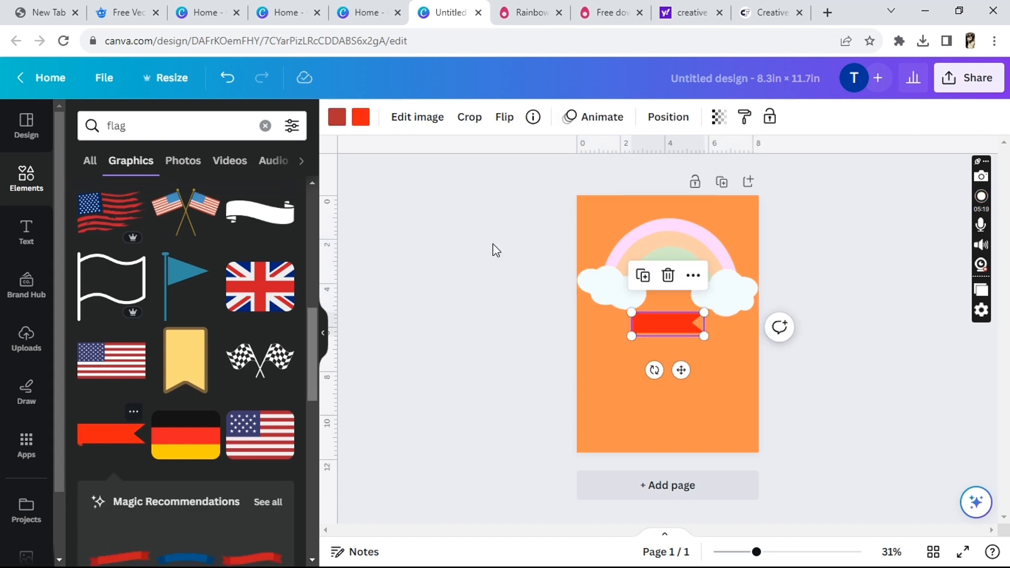
# - Recolour both ribbon colours to the clouds' pale white, and enlarge the ribbon slightly below the rainbow, left of centre
pyautogui.click(359, 118)
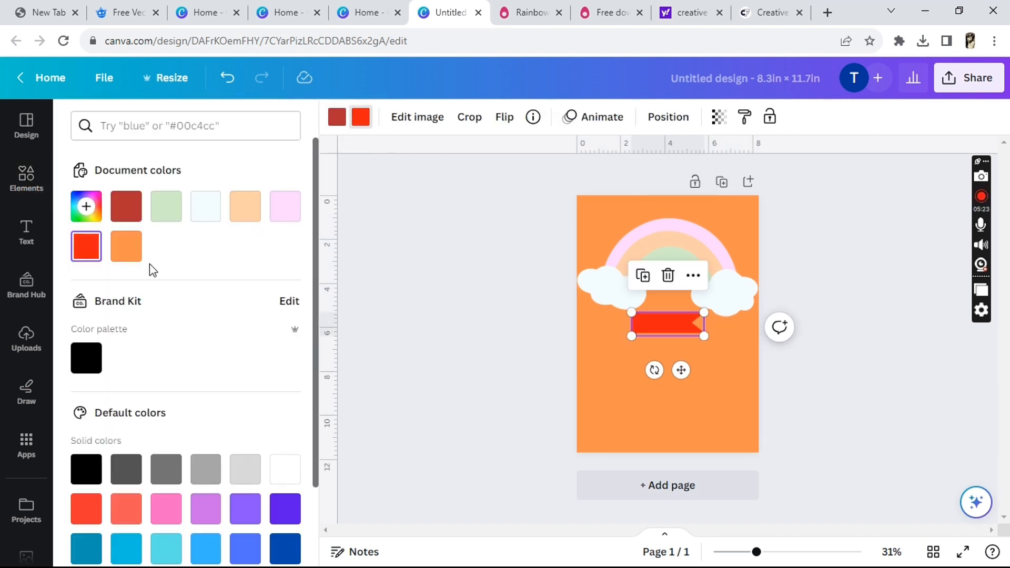
pyautogui.click(210, 216)
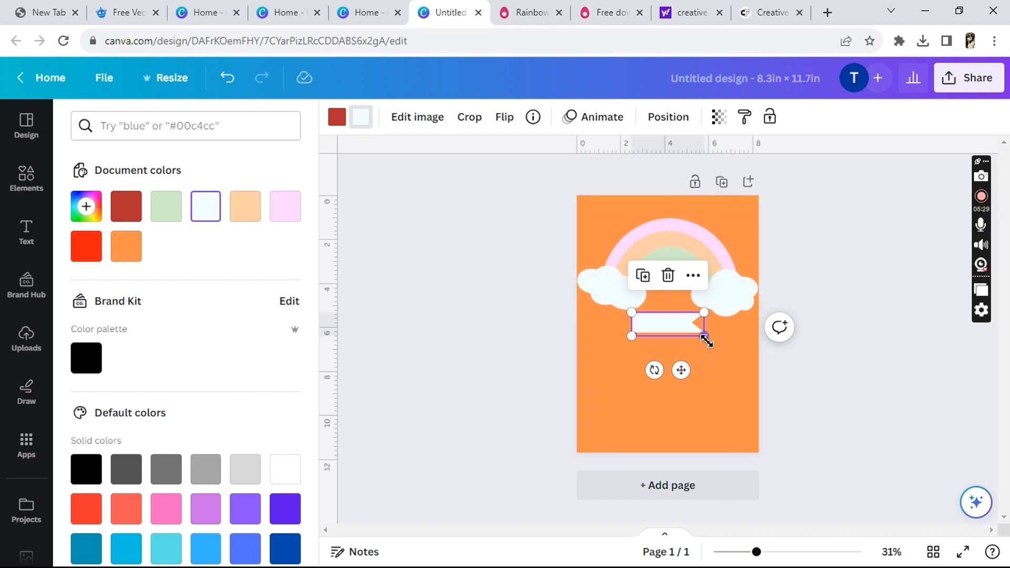
pyautogui.moveTo(704, 337); pyautogui.dragTo(725, 358)
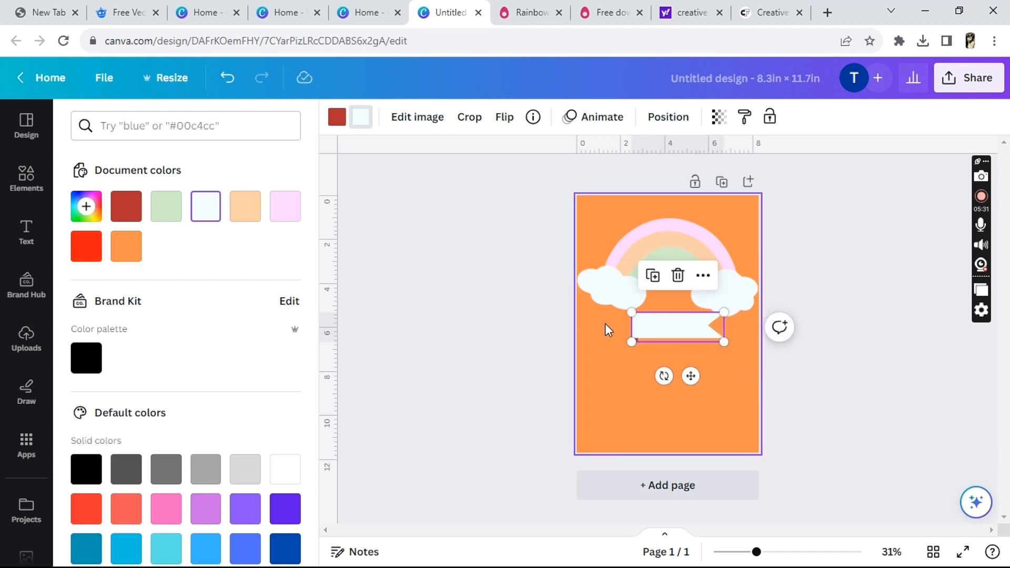
pyautogui.click(345, 125)
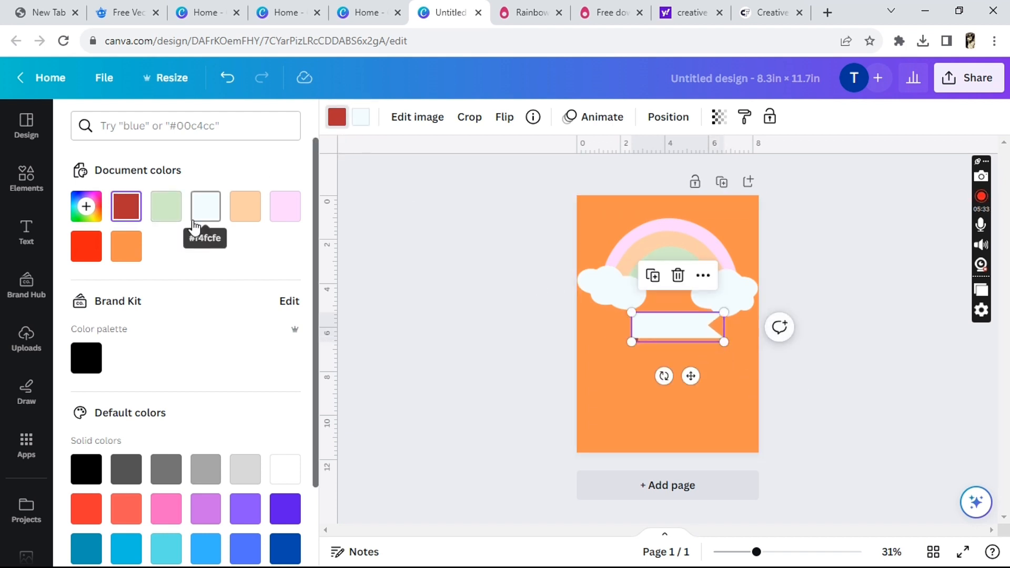
pyautogui.click(204, 207)
pyautogui.moveTo(669, 331); pyautogui.dragTo(632, 342)
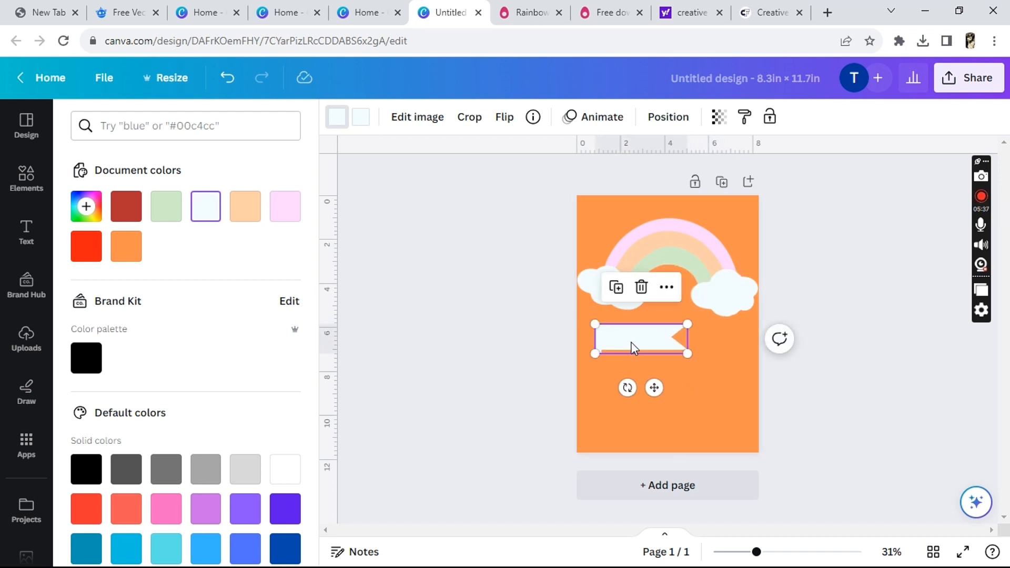
# - Add a subheading below the ribbon reading "Happy Birthday" followed by the recipient's first name on a second line
pyautogui.click(26, 232)
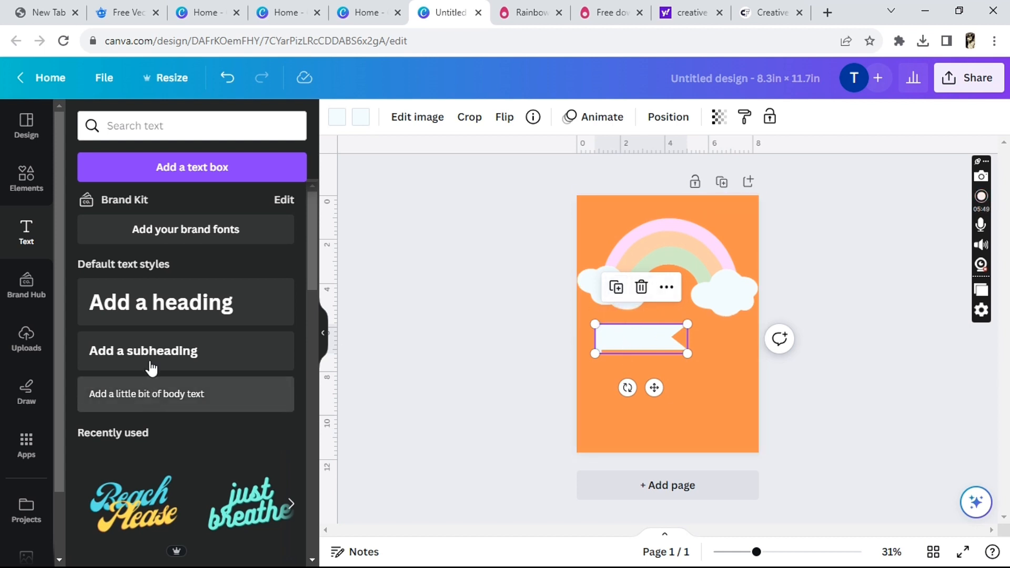
pyautogui.click(181, 350)
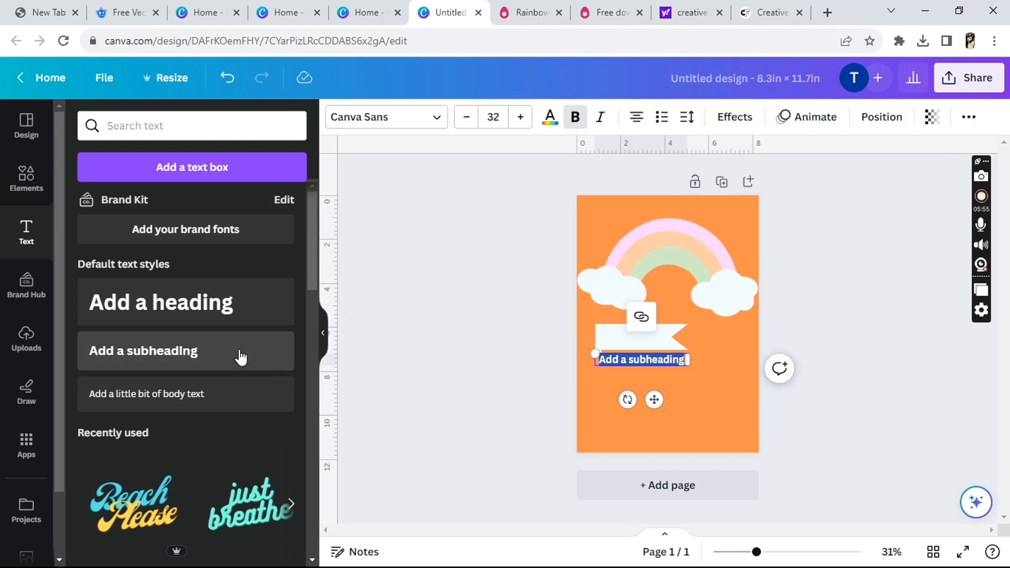
pyautogui.write('Ha')
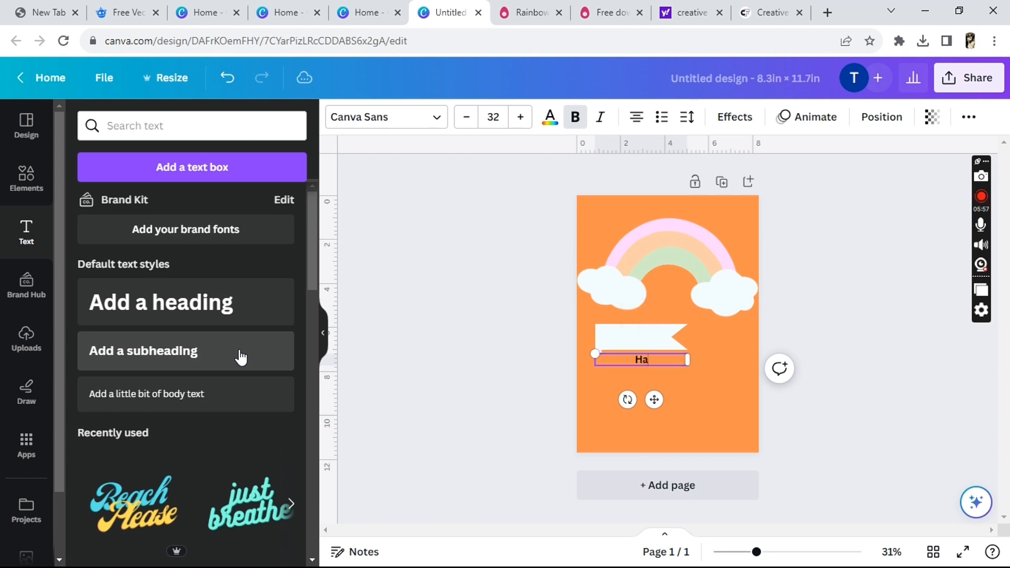
pyautogui.write('ppy Birthday')
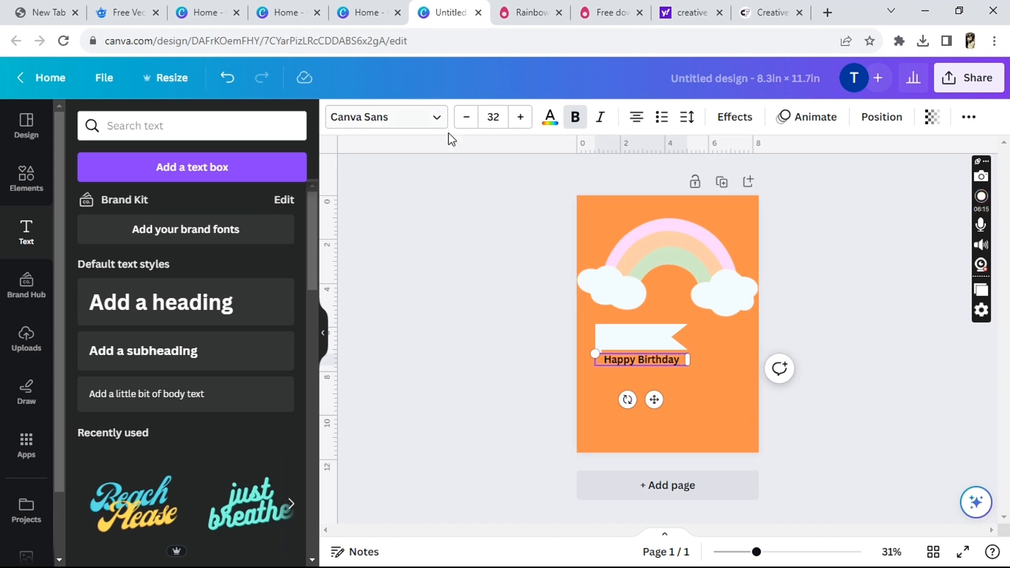
pyautogui.click(438, 123)
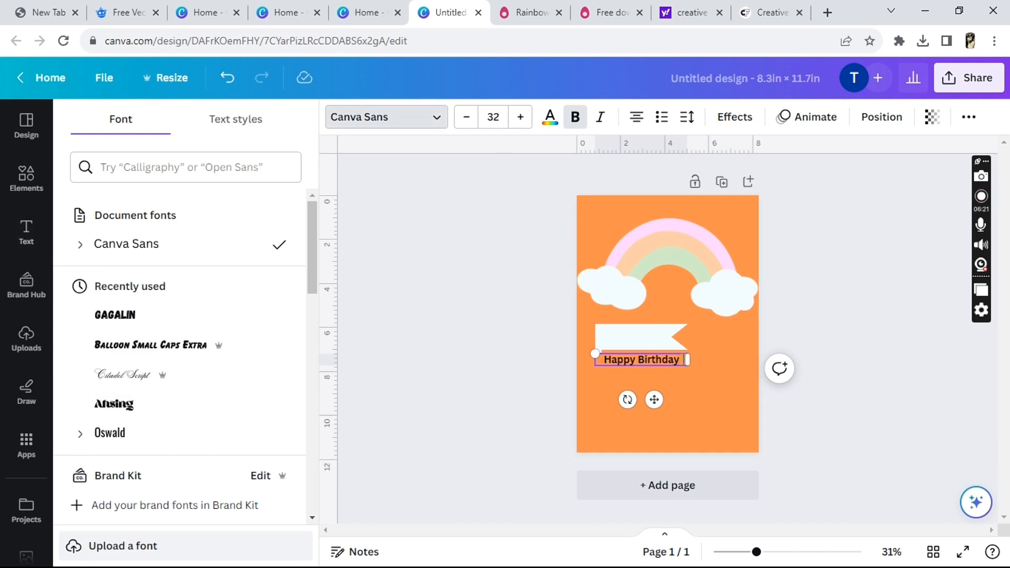
pyautogui.write('Emil')
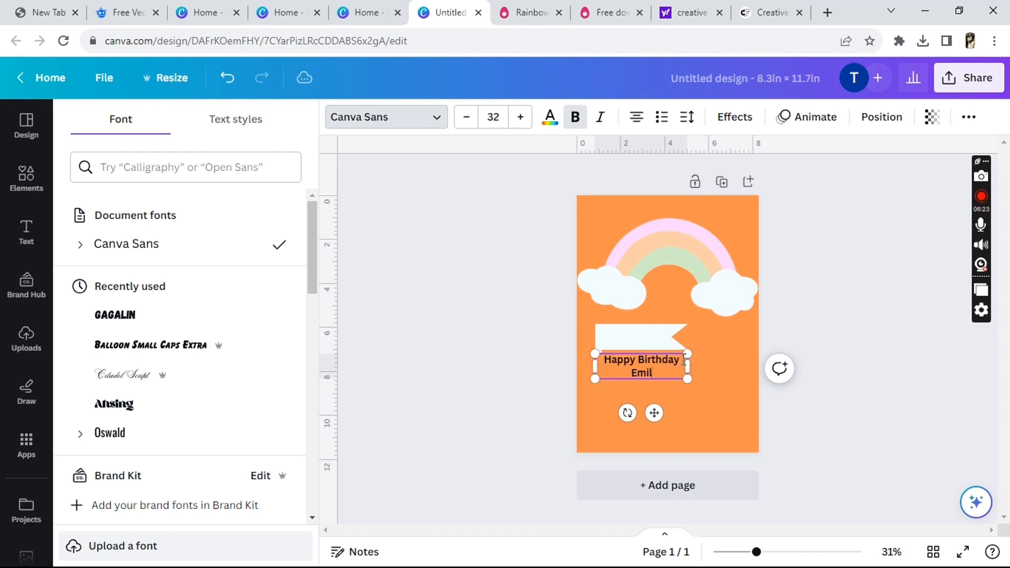
pyautogui.write('y')
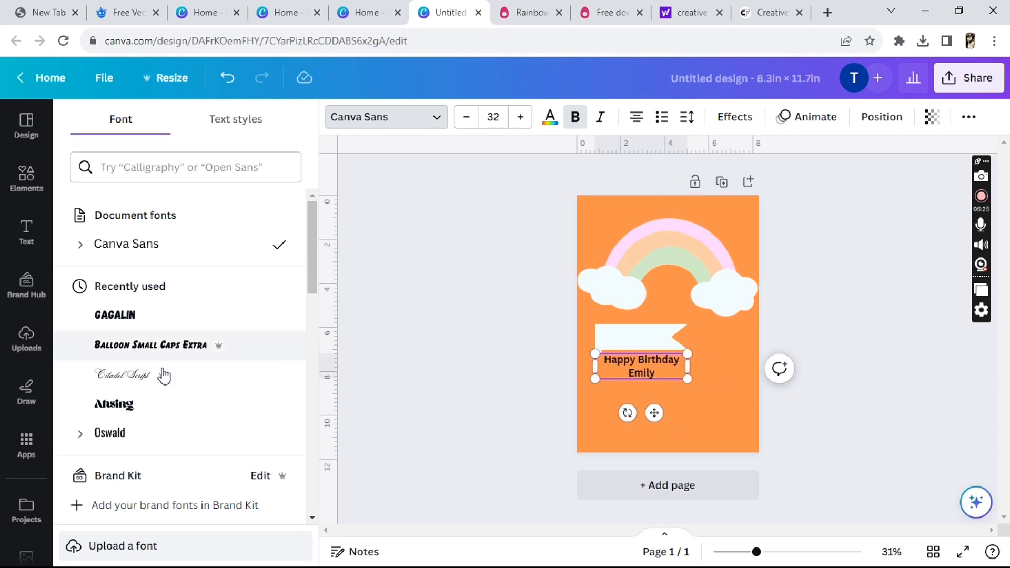
# - Set the greeting text to Citadel Script at size 29 and position it on the white ribbon
pyautogui.click(136, 377)
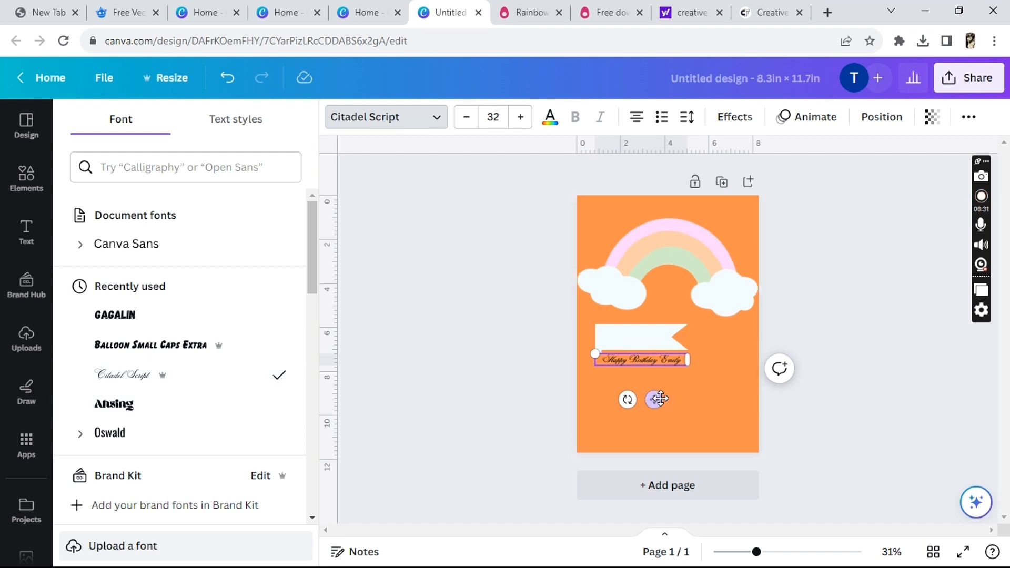
pyautogui.moveTo(657, 399); pyautogui.dragTo(651, 377)
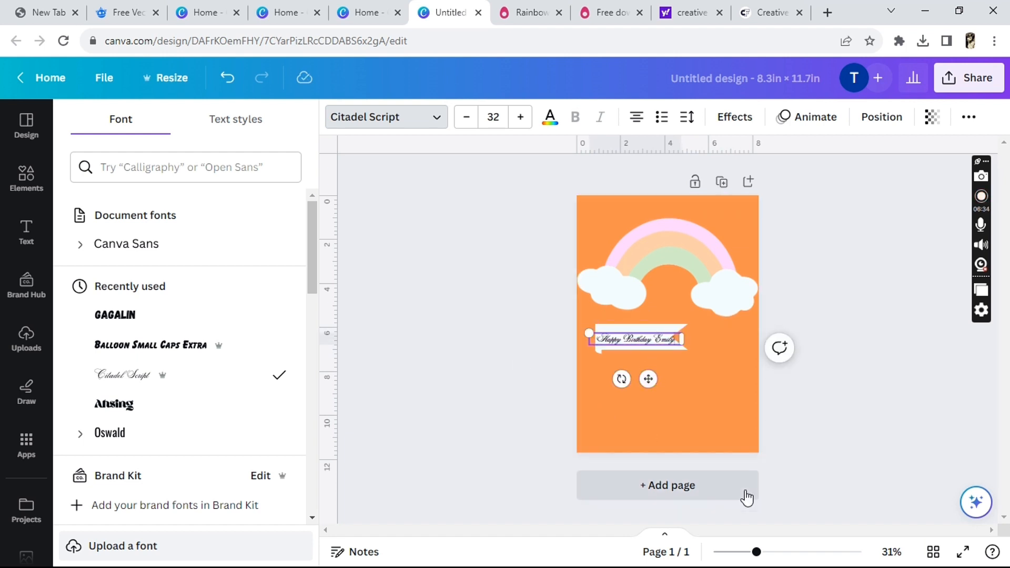
pyautogui.moveTo(759, 552); pyautogui.dragTo(796, 558)
pyautogui.moveTo(612, 359); pyautogui.dragTo(607, 359)
pyautogui.moveTo(705, 384); pyautogui.dragTo(684, 378)
pyautogui.click(649, 364)
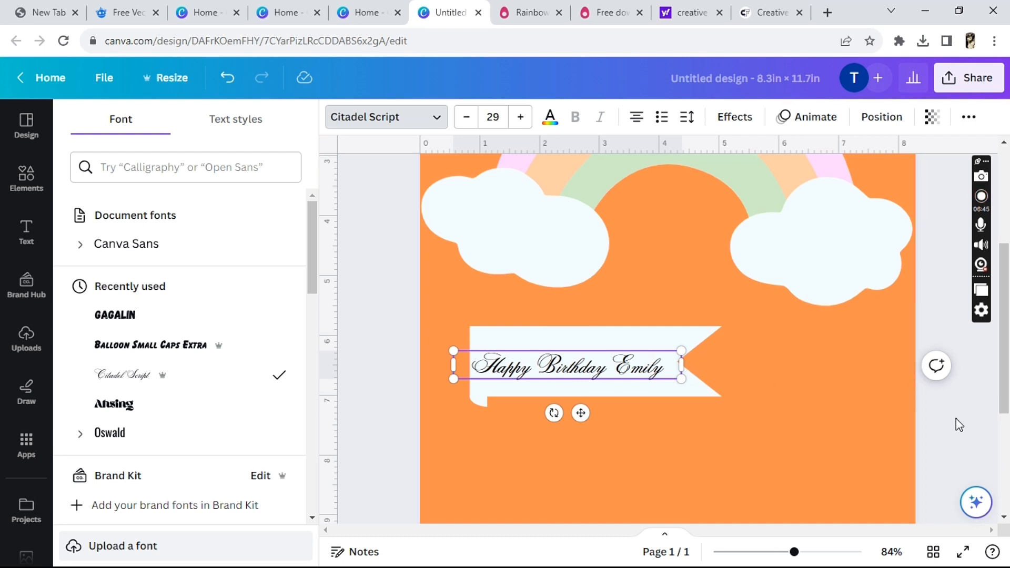
pyautogui.press('Escape')
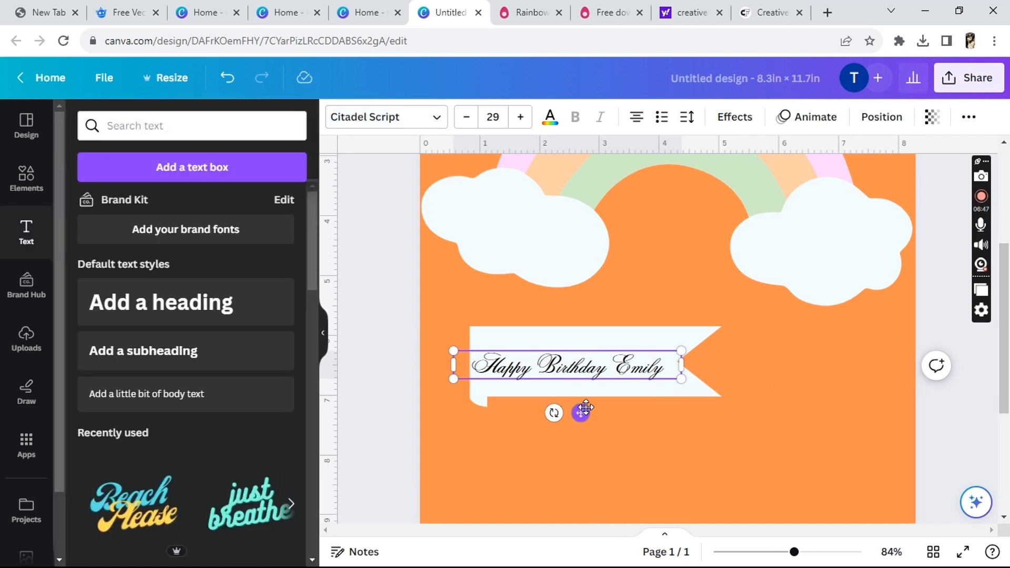
pyautogui.moveTo(586, 408); pyautogui.dragTo(592, 403)
pyautogui.moveTo(594, 403); pyautogui.dragTo(588, 406)
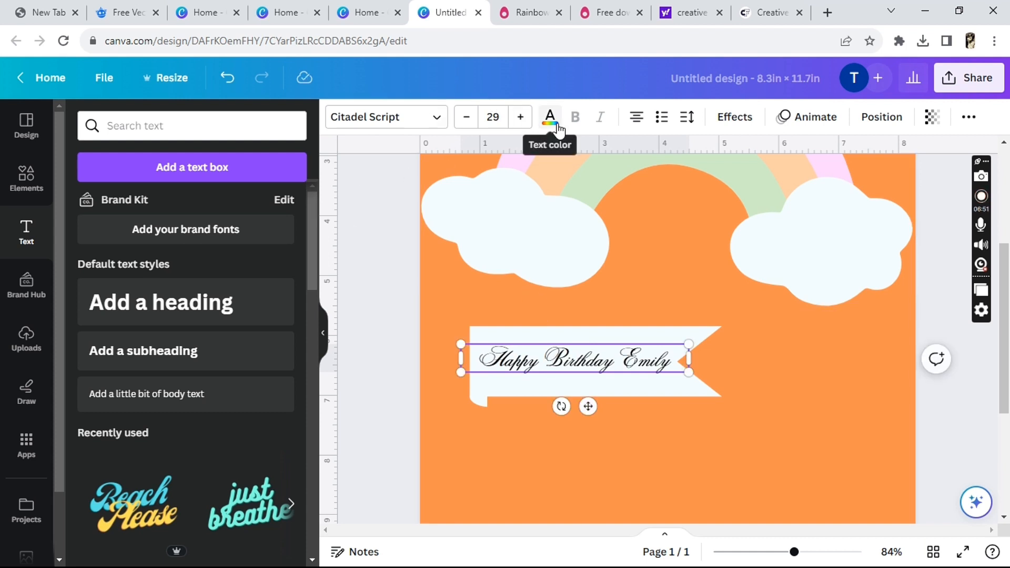
# - Recolour the greeting text with the rainbow's pale pink from the document colours
pyautogui.click(552, 124)
pyautogui.click(296, 213)
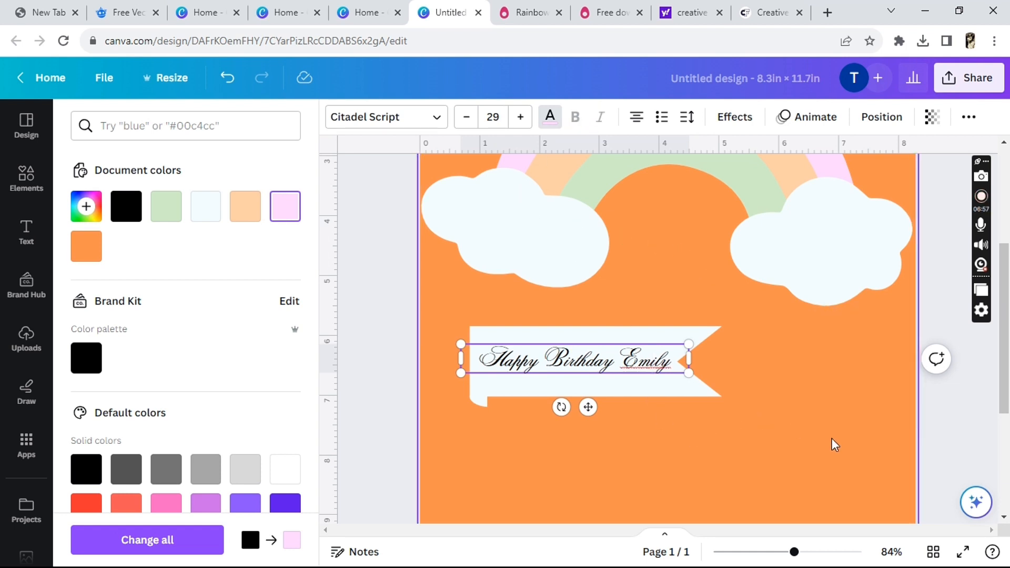
pyautogui.click(964, 422)
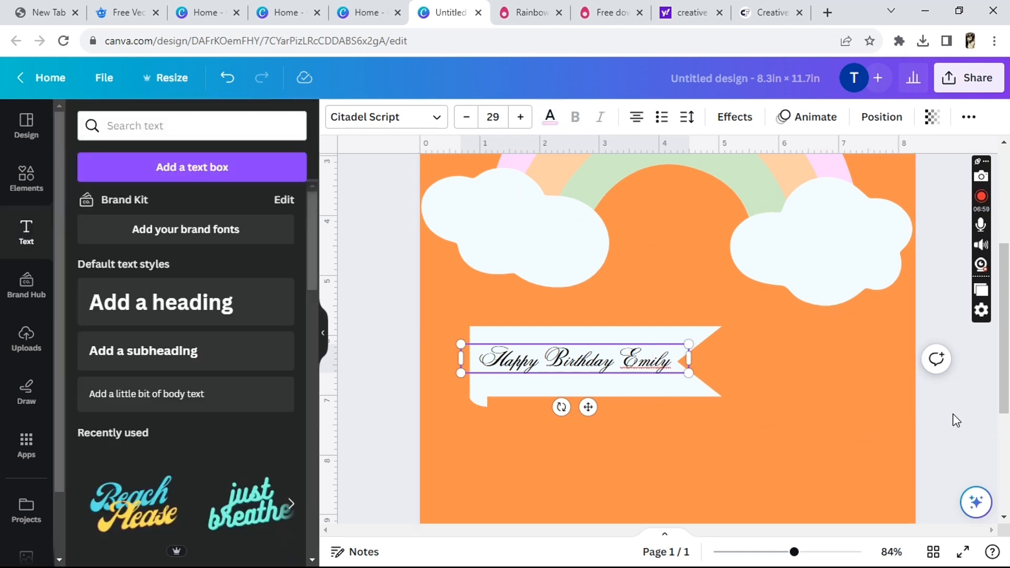
pyautogui.click(953, 414)
pyautogui.click(591, 367)
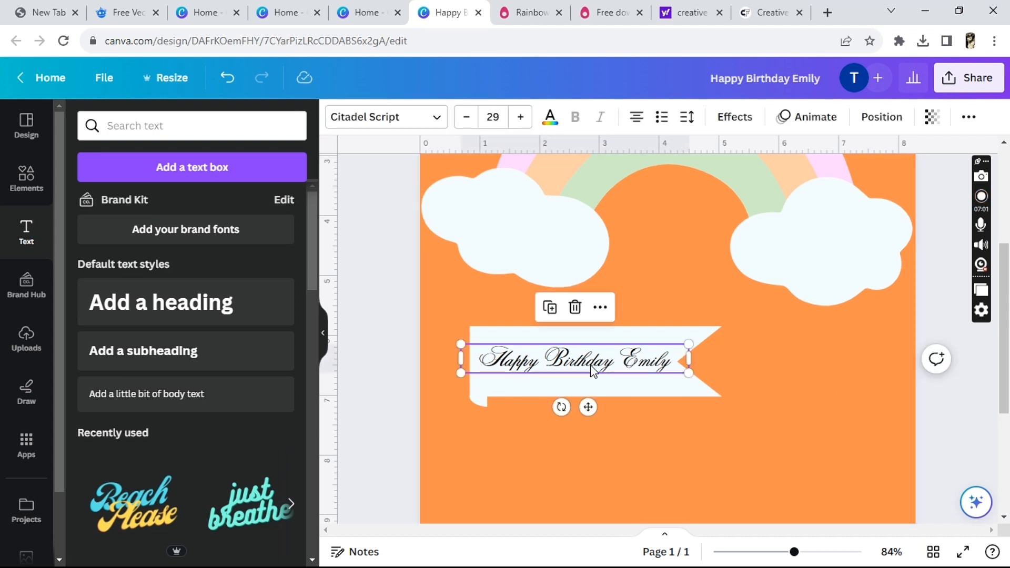
pyautogui.click(550, 117)
pyautogui.click(284, 206)
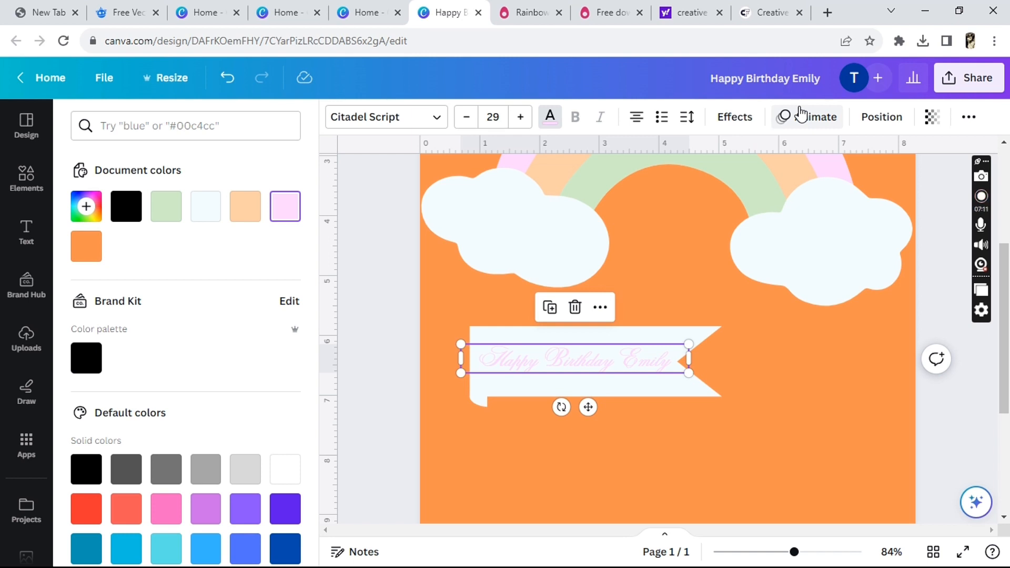
# - Apply the Outline effect to the greeting text and enlarge the text to size 29.6
pyautogui.click(739, 120)
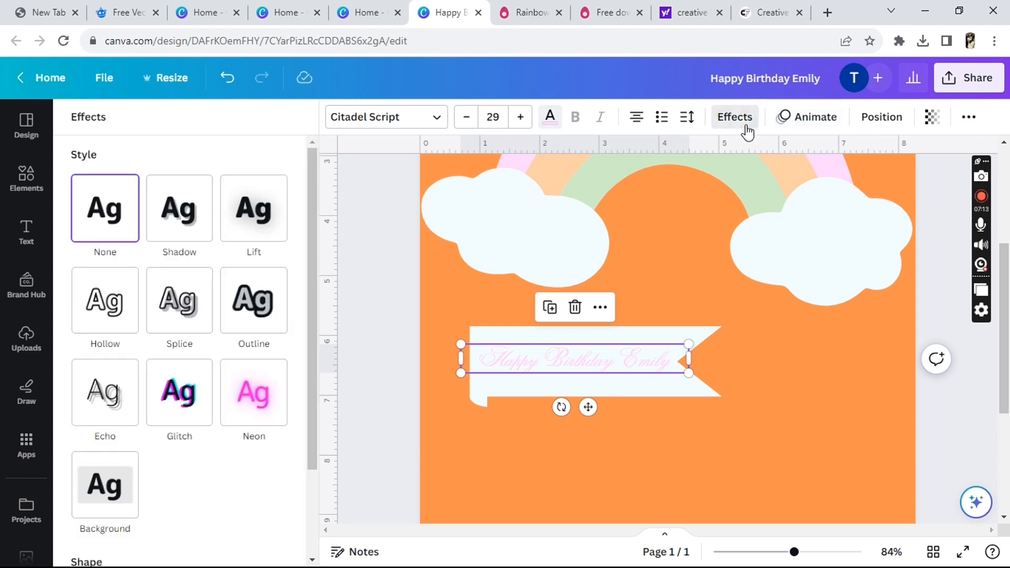
pyautogui.click(253, 301)
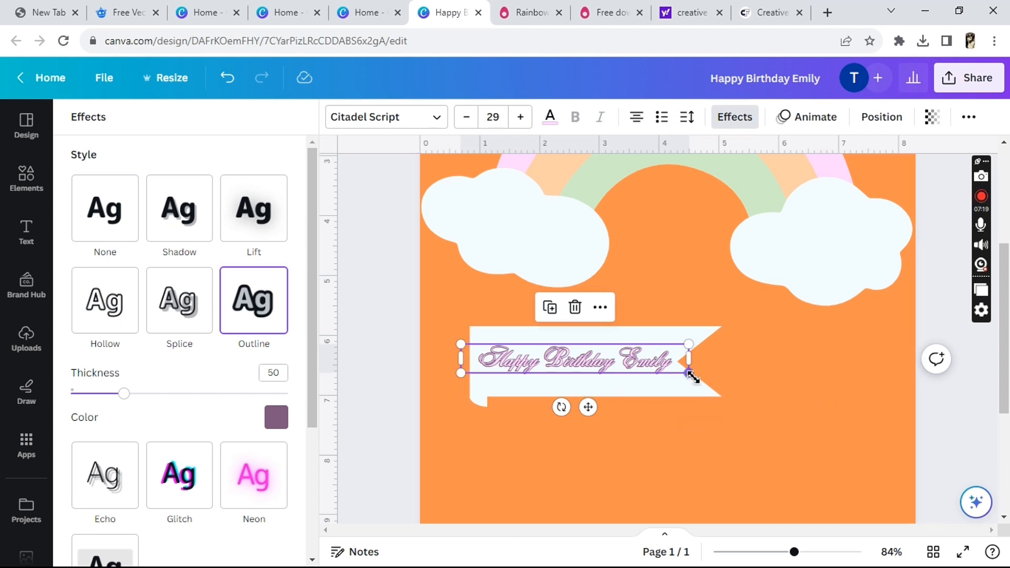
pyautogui.moveTo(689, 373); pyautogui.dragTo(695, 374)
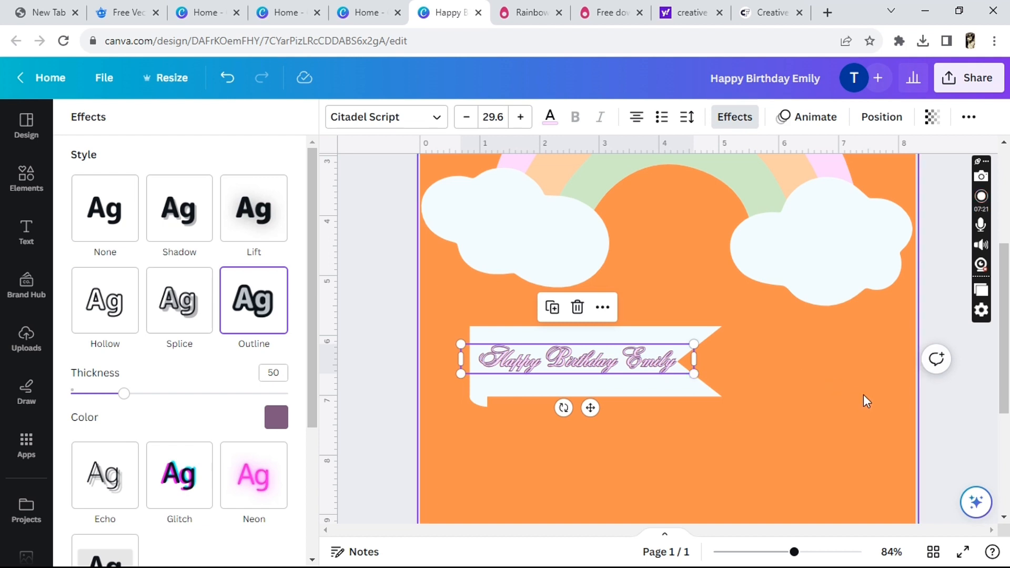
pyautogui.click(971, 413)
pyautogui.click(927, 422)
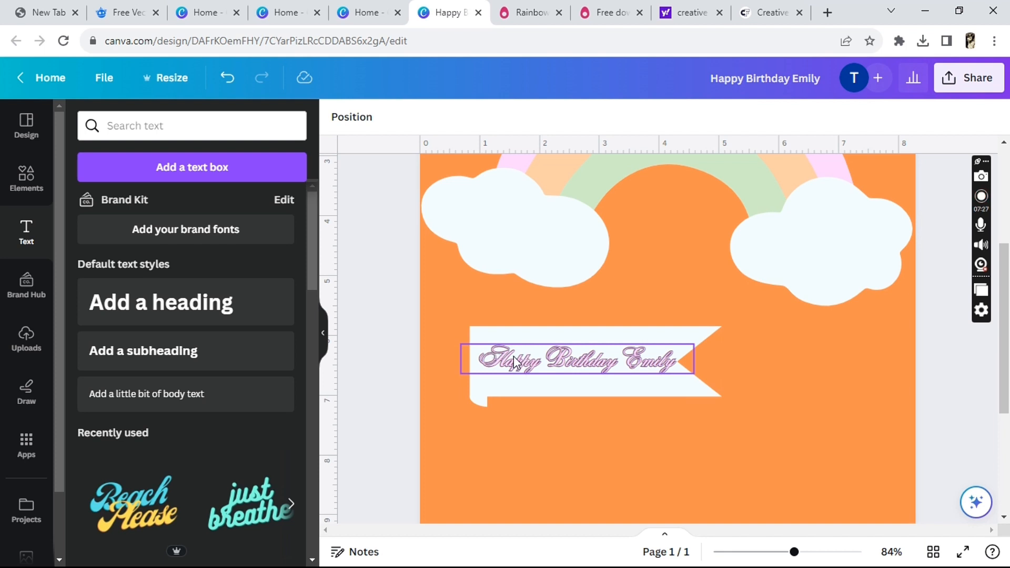
# - Shift the greeting text slightly to the left on the ribbon
pyautogui.click(557, 361)
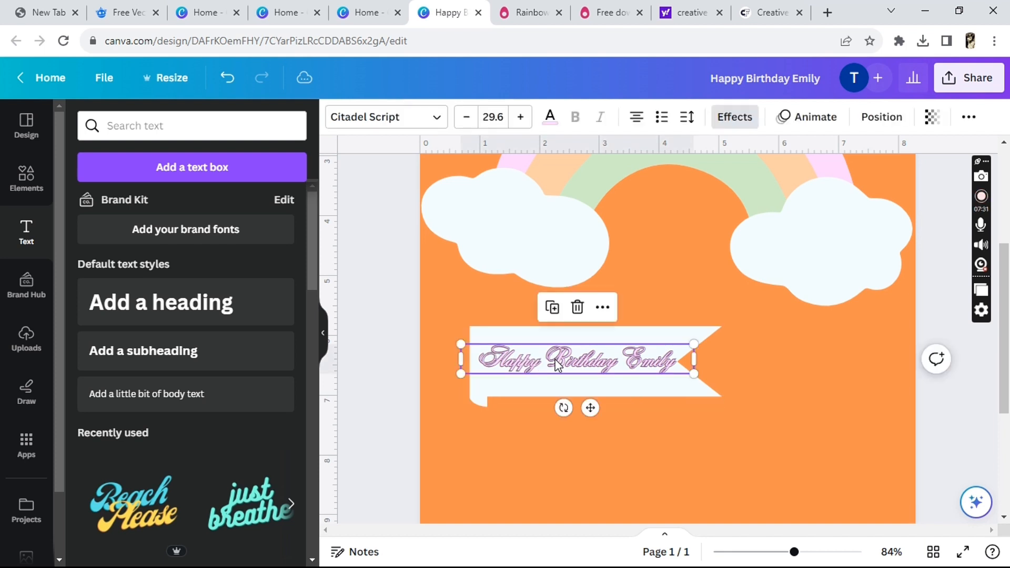
pyautogui.moveTo(556, 361); pyautogui.dragTo(549, 359)
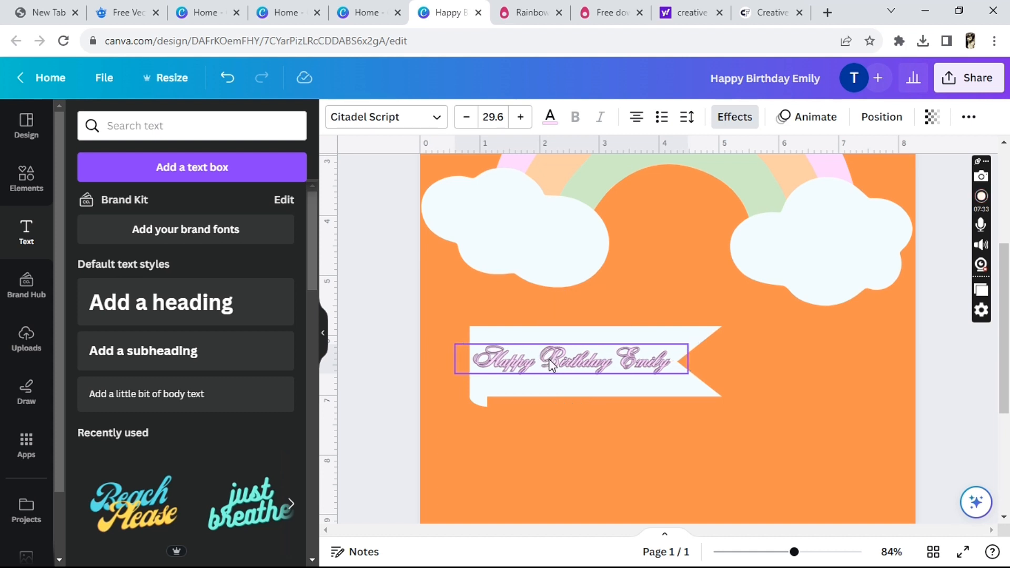
pyautogui.click(935, 418)
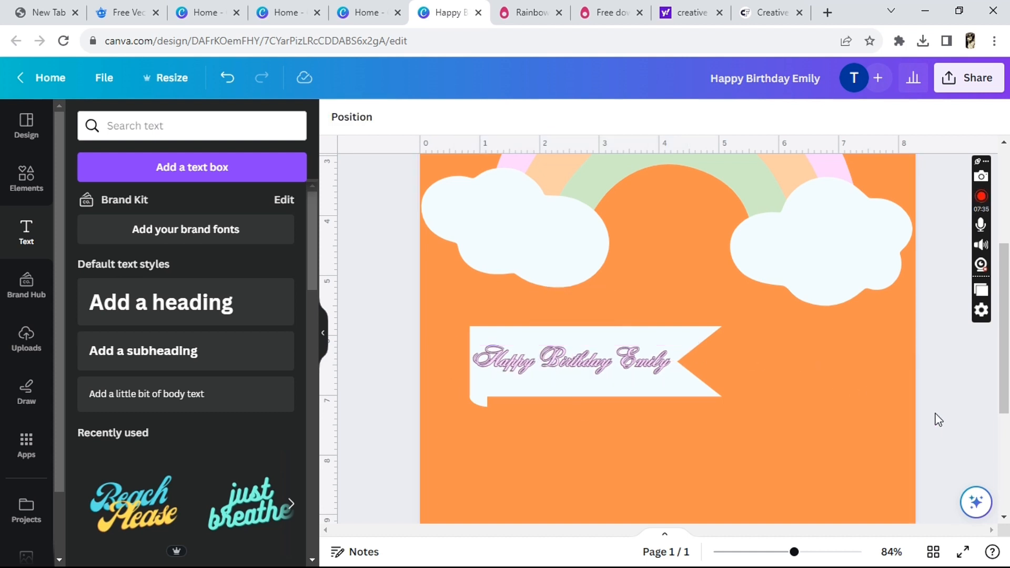
# - Change the greeting's text colour to the rainbow's pale peach from the document colours
pyautogui.click(629, 370)
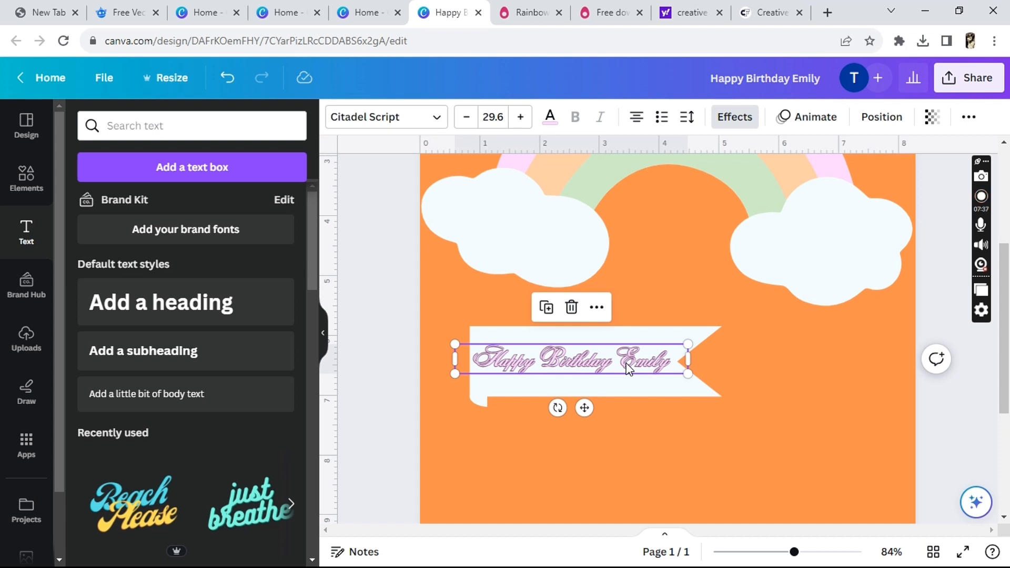
pyautogui.click(551, 120)
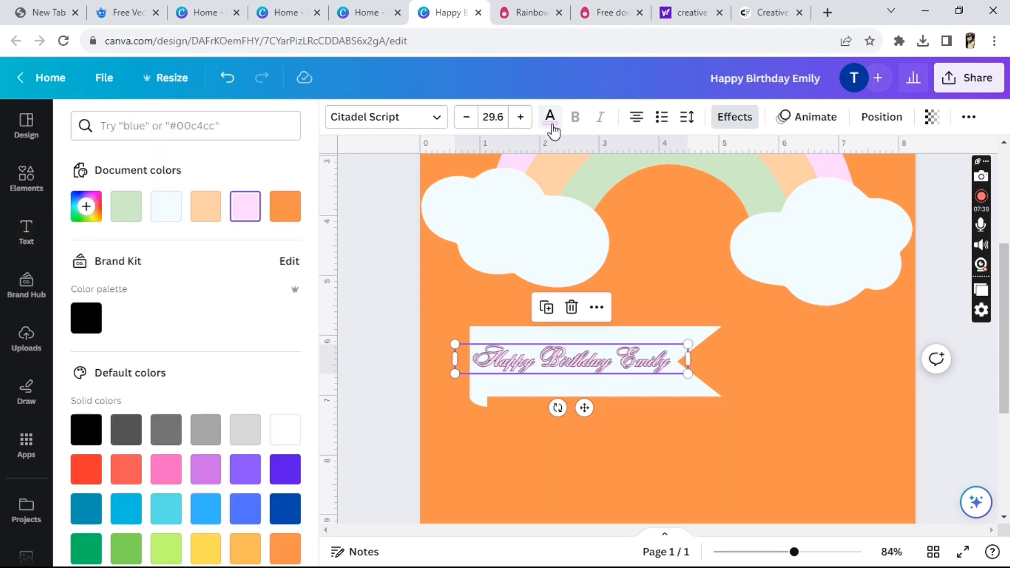
pyautogui.click(214, 216)
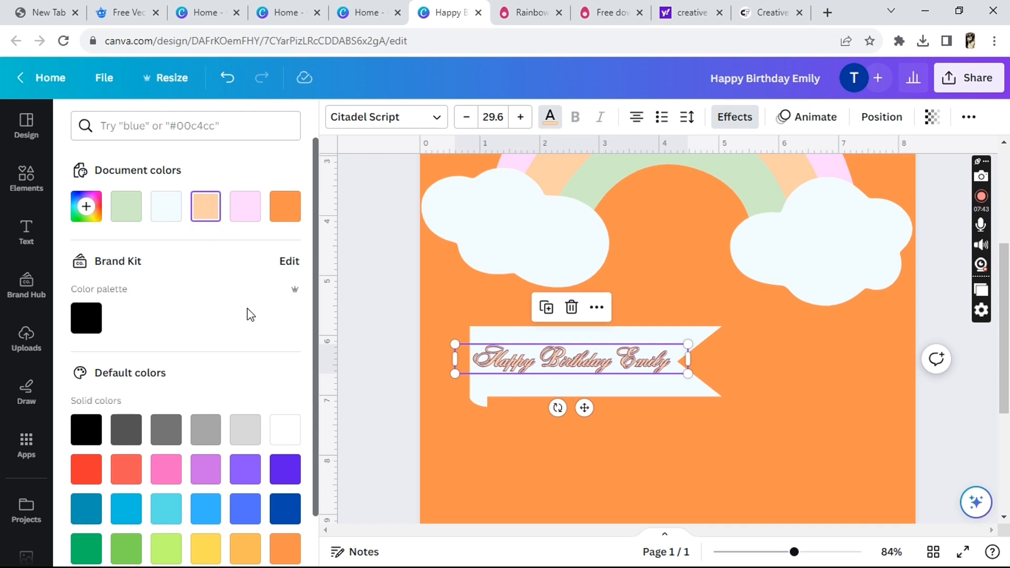
# - Set the greeting's outline colour to the custom brown #865D39
pyautogui.click(741, 125)
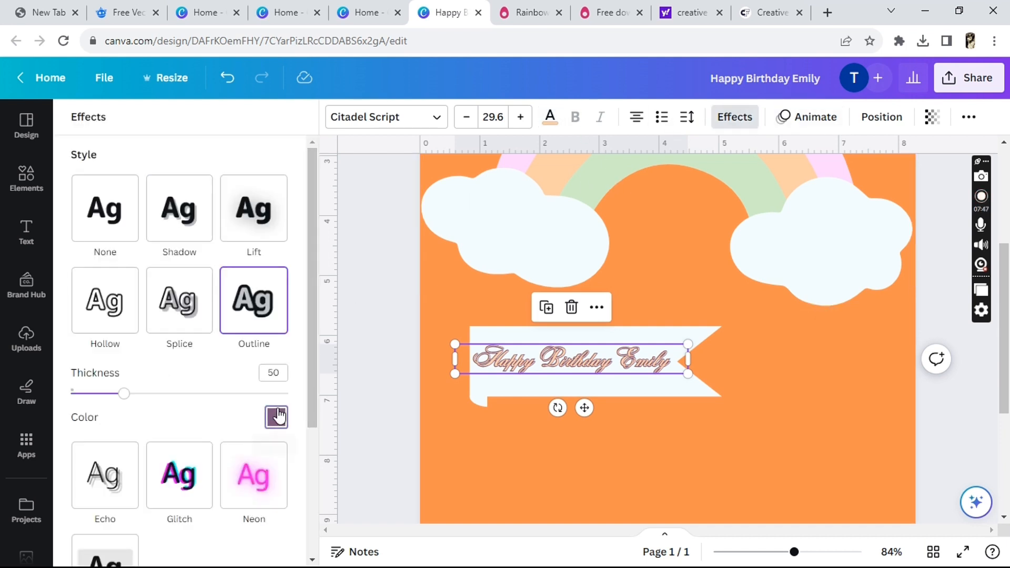
pyautogui.click(277, 417)
pyautogui.click(202, 271)
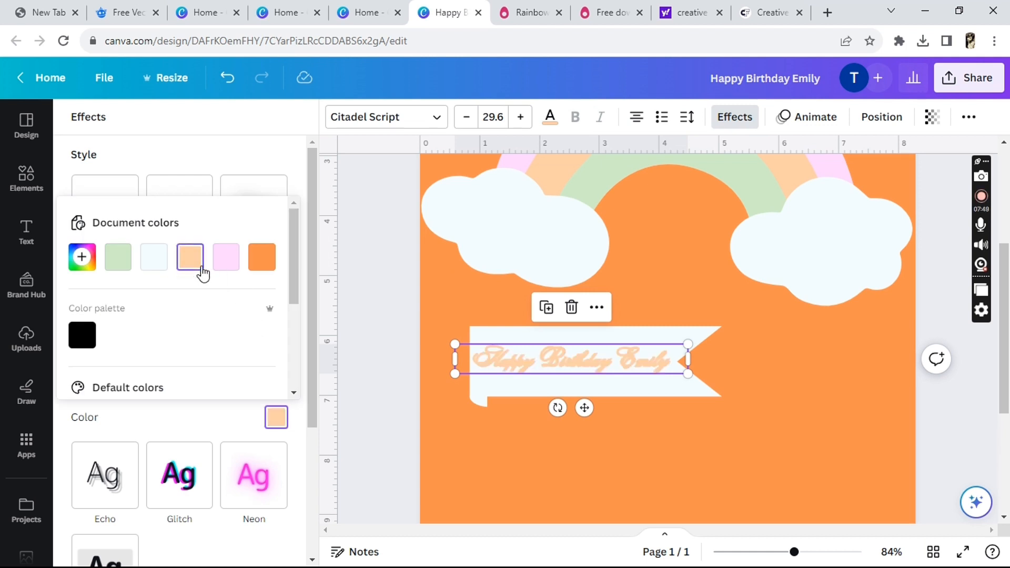
pyautogui.click(83, 258)
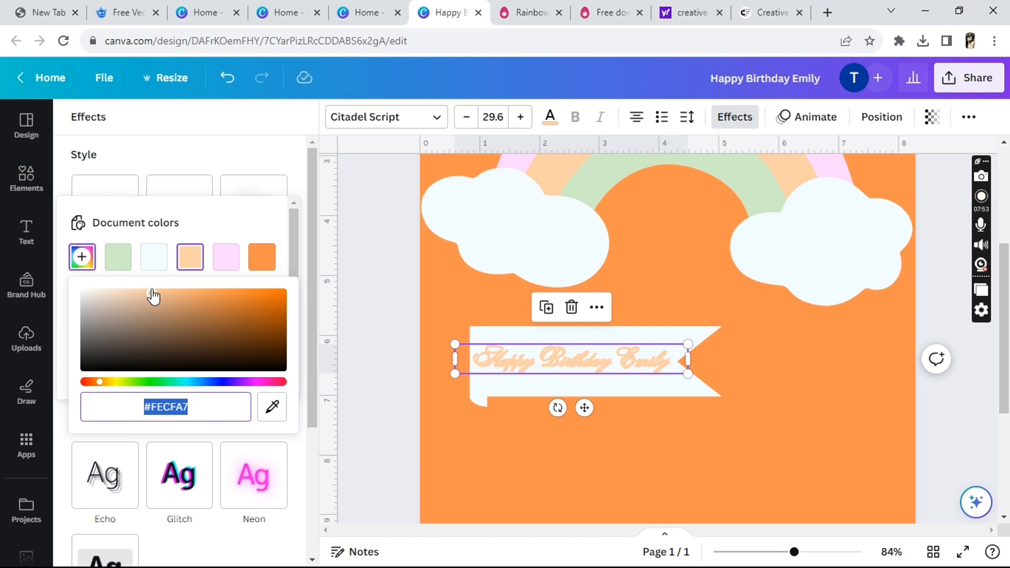
pyautogui.moveTo(153, 296); pyautogui.dragTo(198, 328)
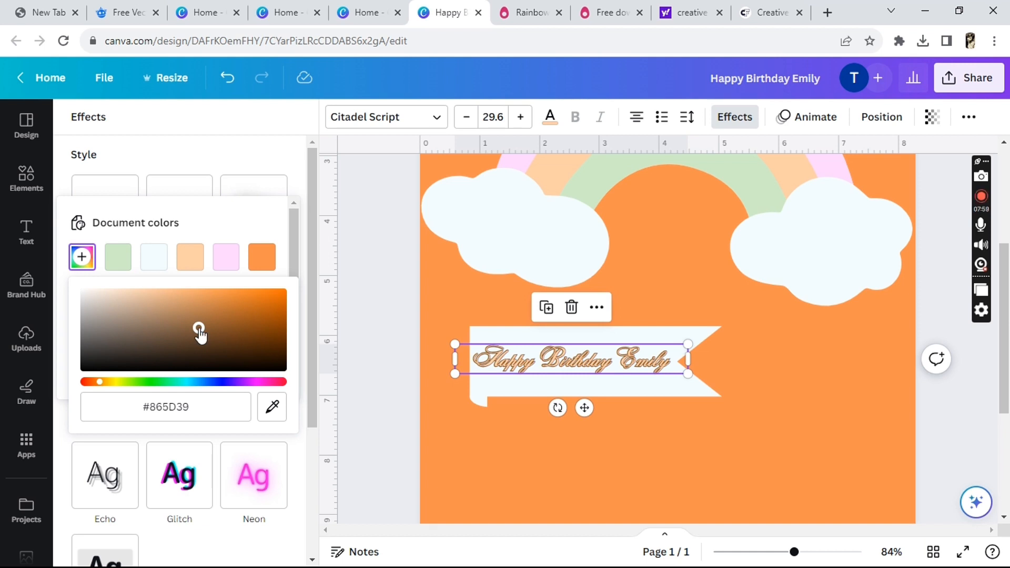
pyautogui.click(401, 350)
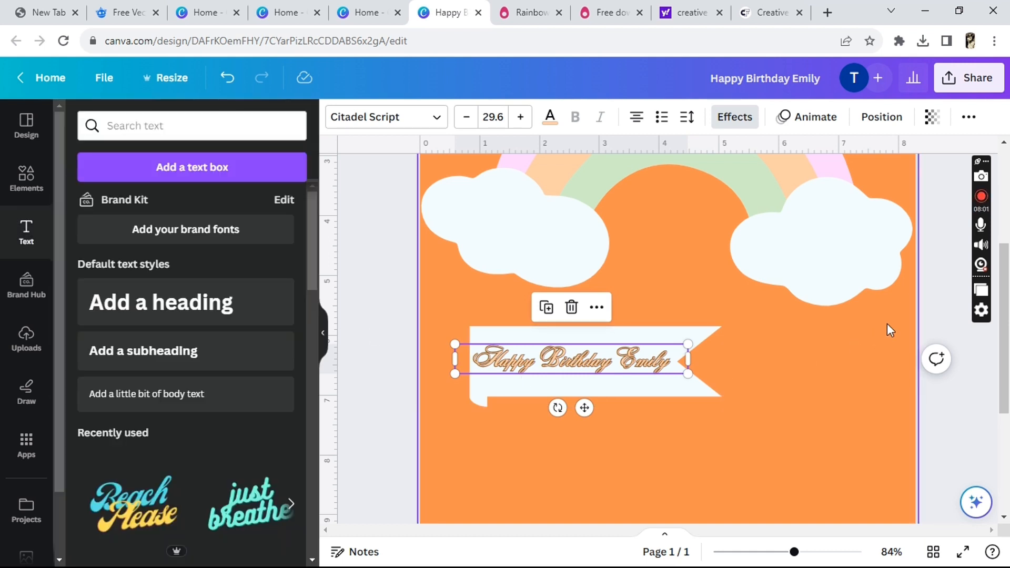
pyautogui.click(934, 299)
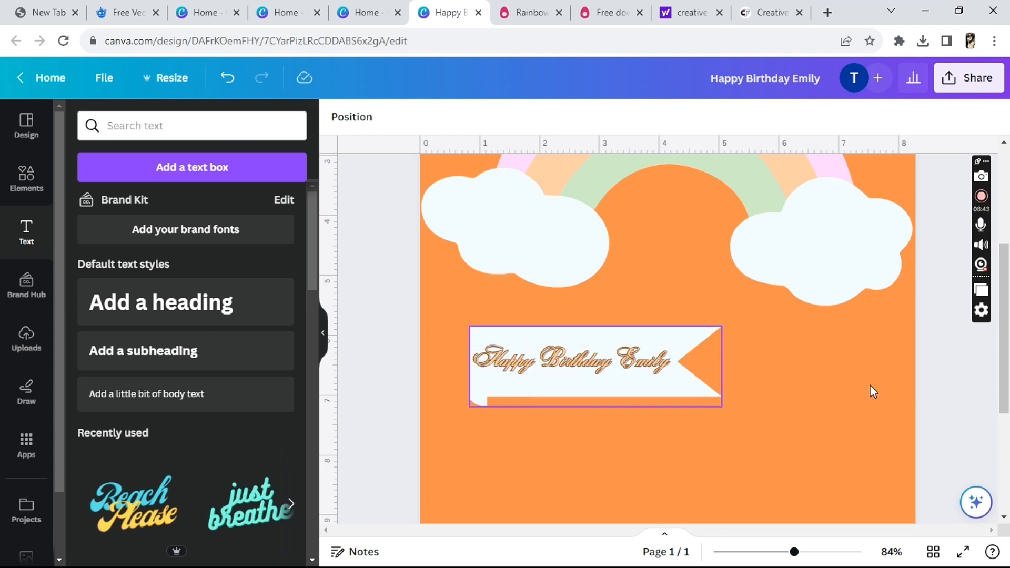
# - Duplicate the rainbow graphic, shrink the copy to about a third of the page width and place it below the ribbon at the left edge
pyautogui.moveTo(1005, 316); pyautogui.dragTo(1009, 365)
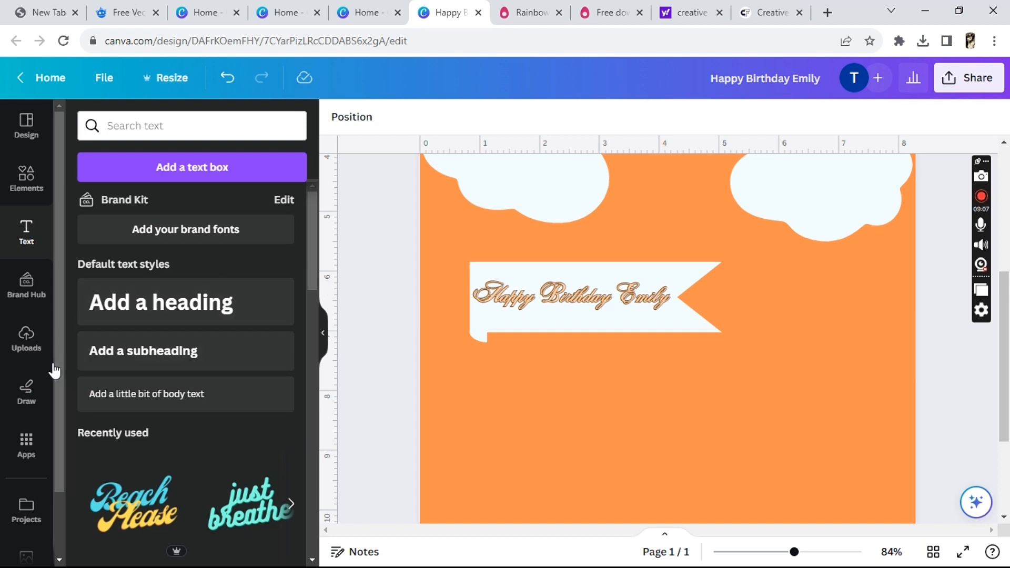
pyautogui.click(180, 131)
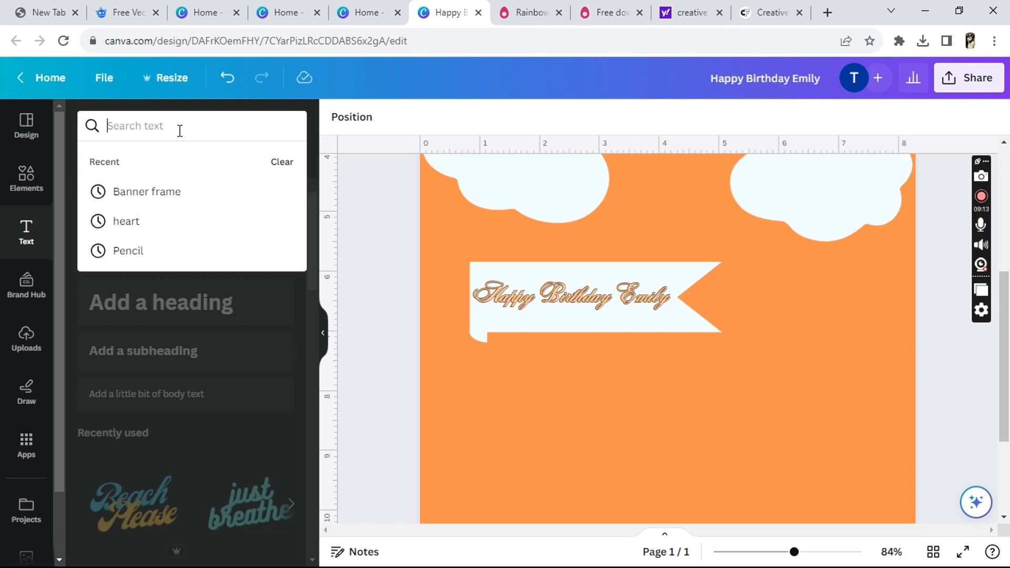
pyautogui.click(756, 185)
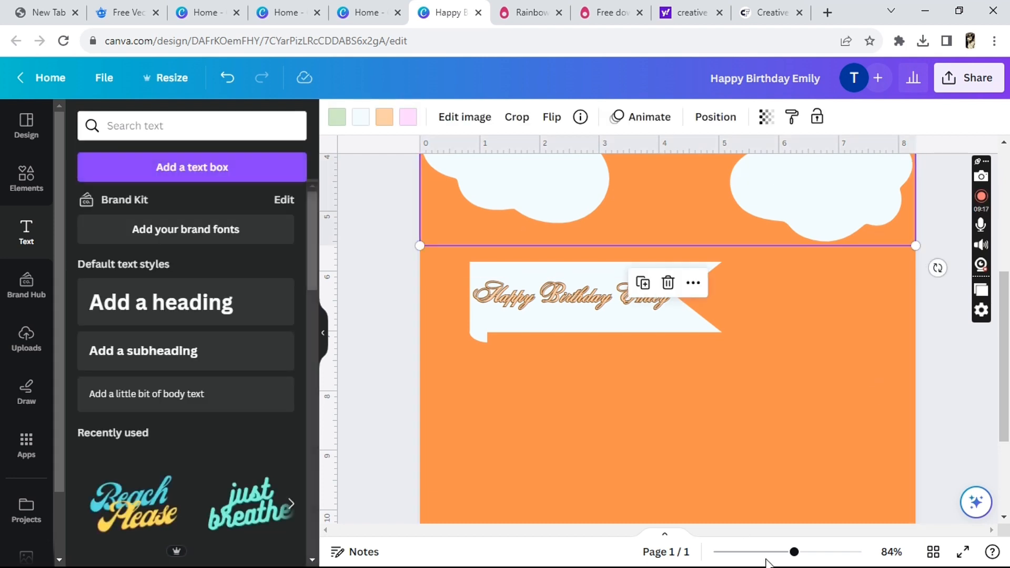
pyautogui.moveTo(795, 554); pyautogui.dragTo(747, 561)
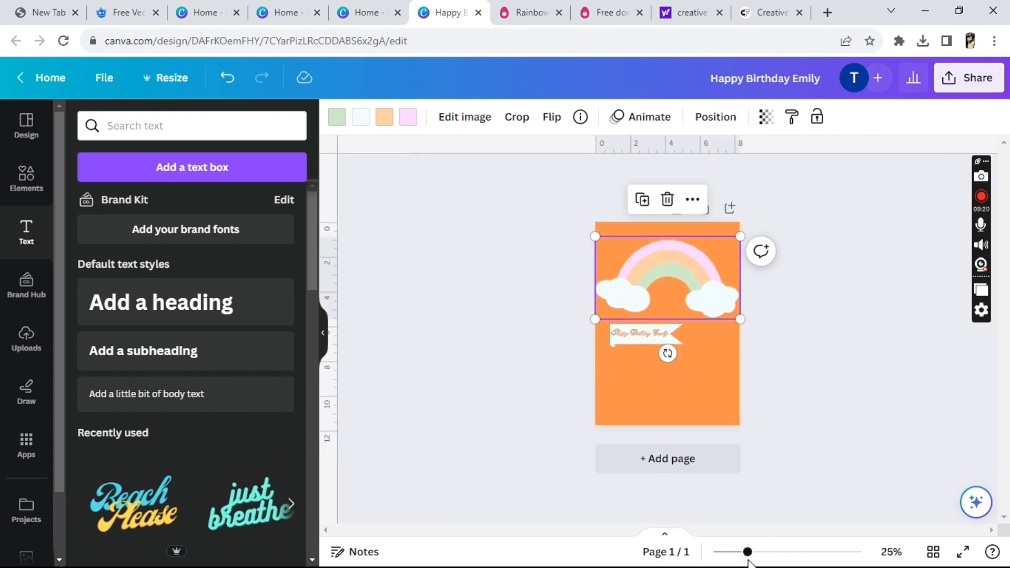
pyautogui.click(642, 200)
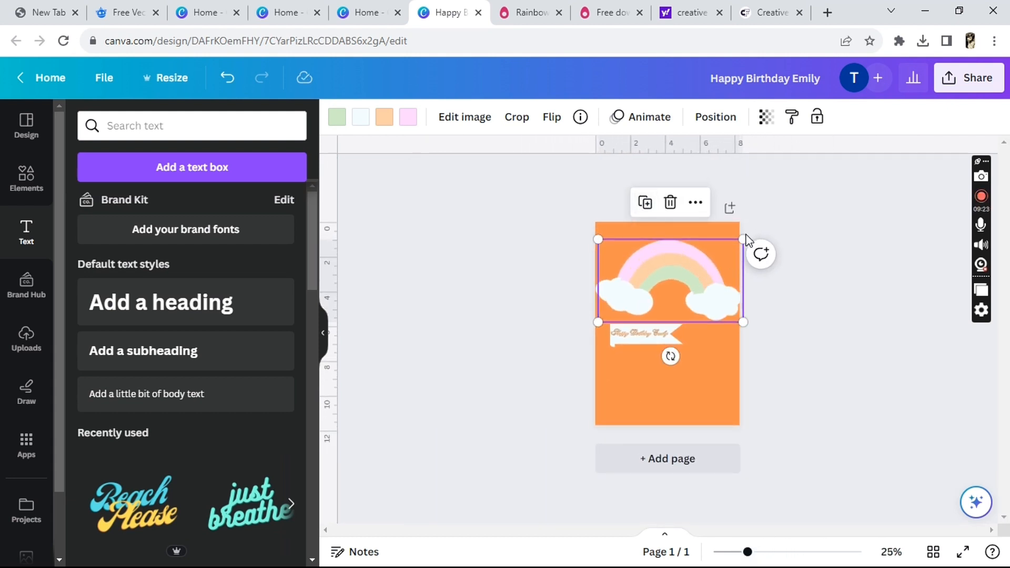
pyautogui.moveTo(743, 239); pyautogui.dragTo(636, 371)
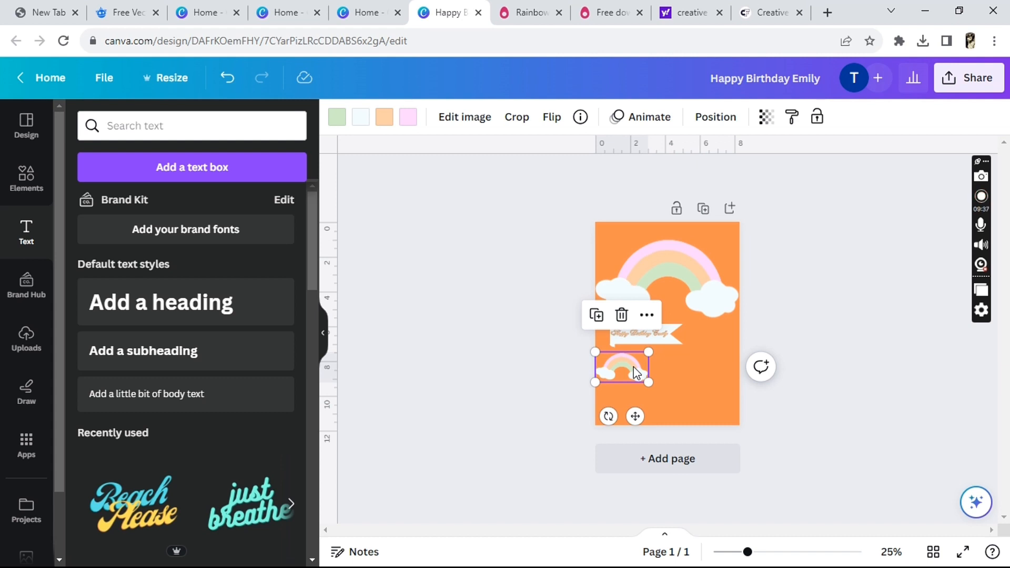
pyautogui.click(678, 378)
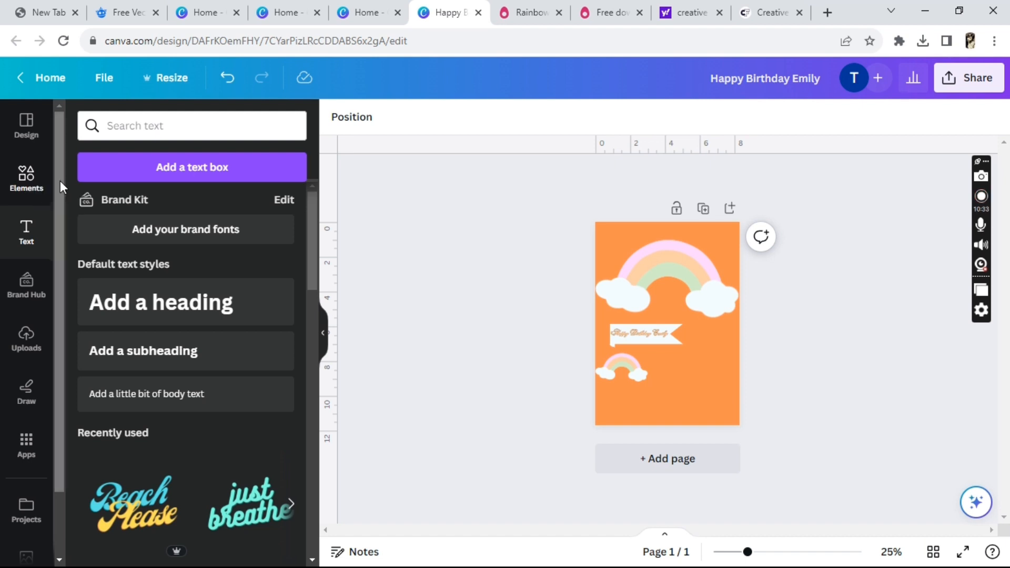
# - Add a circle shape from the recently used elements and place it on the right of the page, level with the small rainbow
pyautogui.click(27, 178)
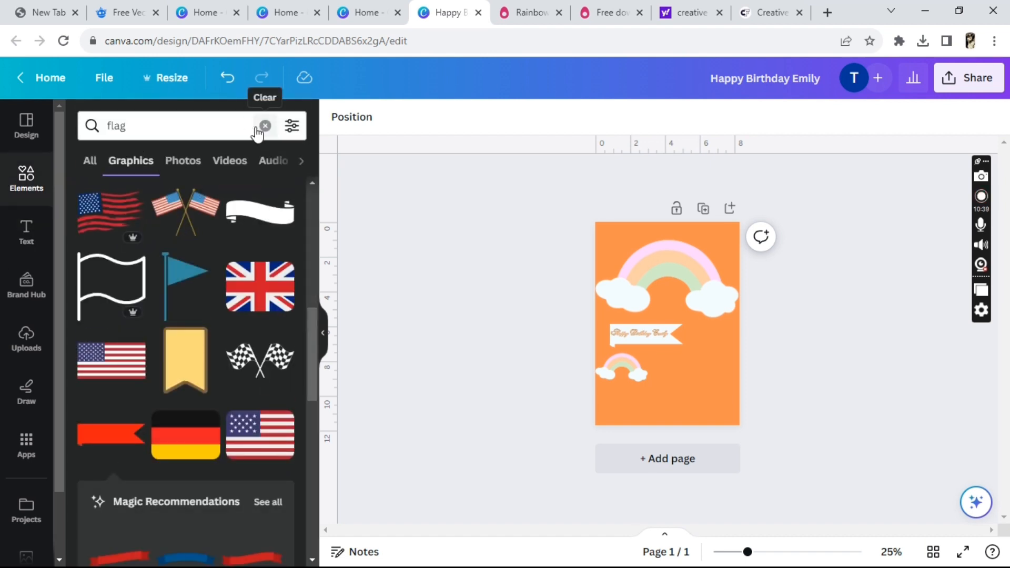
pyautogui.click(265, 127)
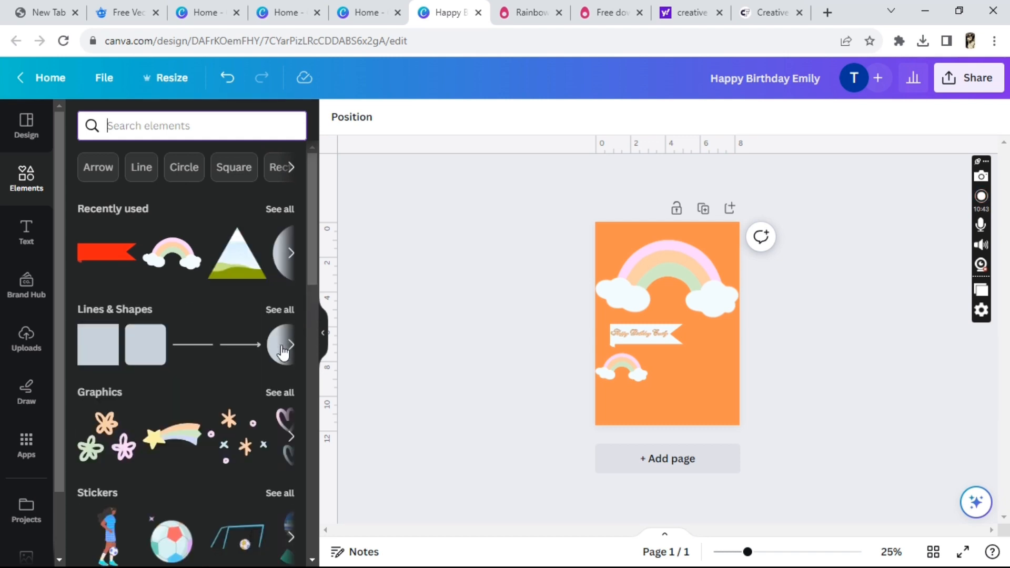
pyautogui.click(279, 258)
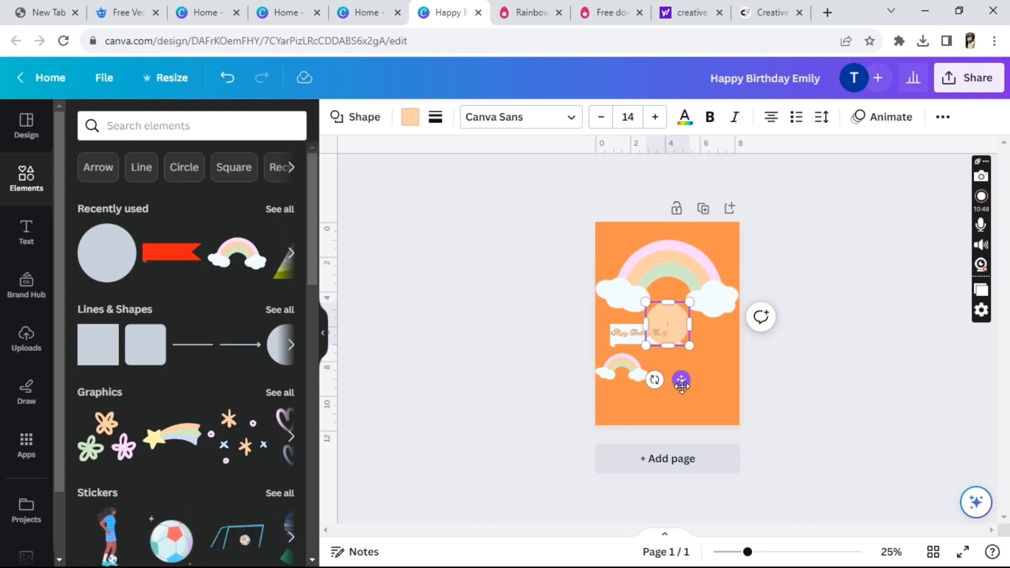
pyautogui.moveTo(682, 380); pyautogui.dragTo(716, 431)
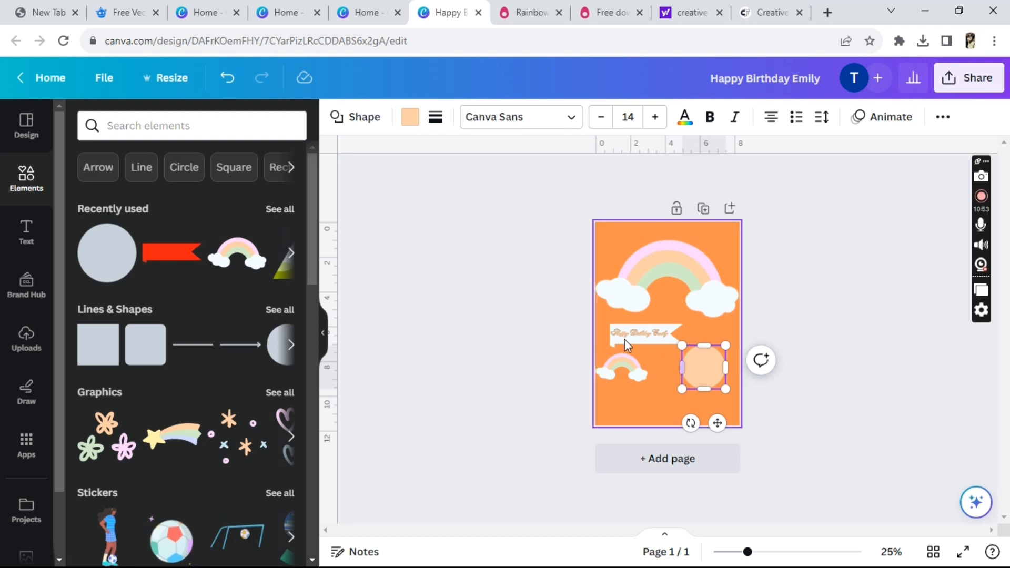
# - Duplicate the ribbon's greeting text and move the copy over the peach circle
pyautogui.click(640, 329)
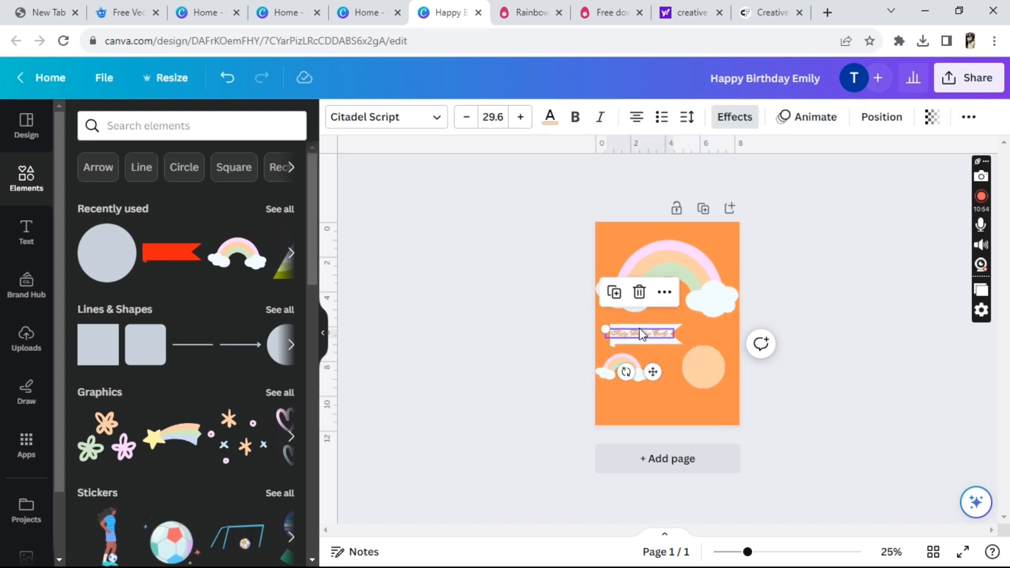
pyautogui.click(615, 292)
pyautogui.moveTo(666, 382); pyautogui.dragTo(716, 402)
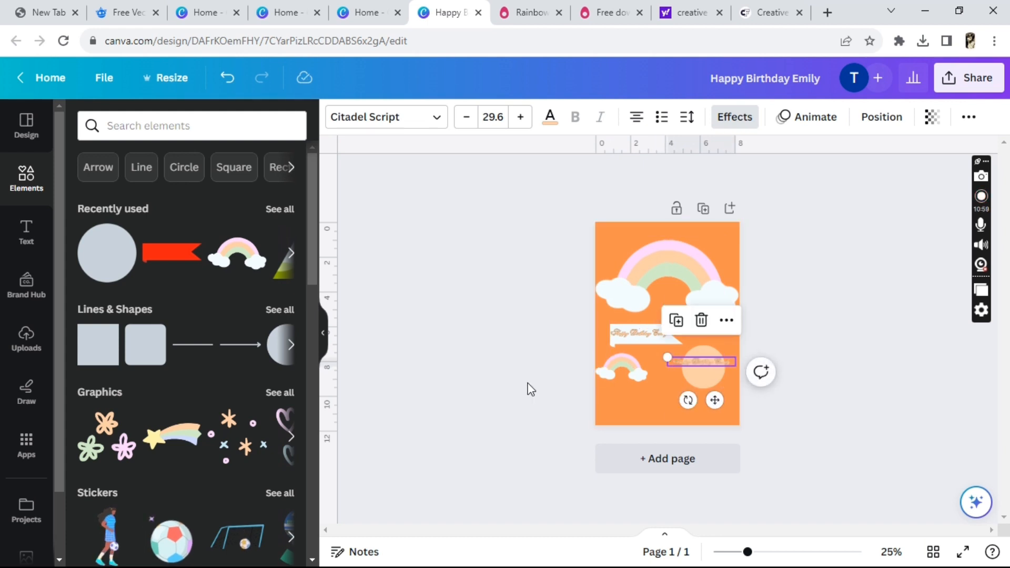
# - Replace the copied text on the circle with the birthday child's first name followed by "'s Big Day!"
pyautogui.moveTo(747, 552); pyautogui.dragTo(794, 552)
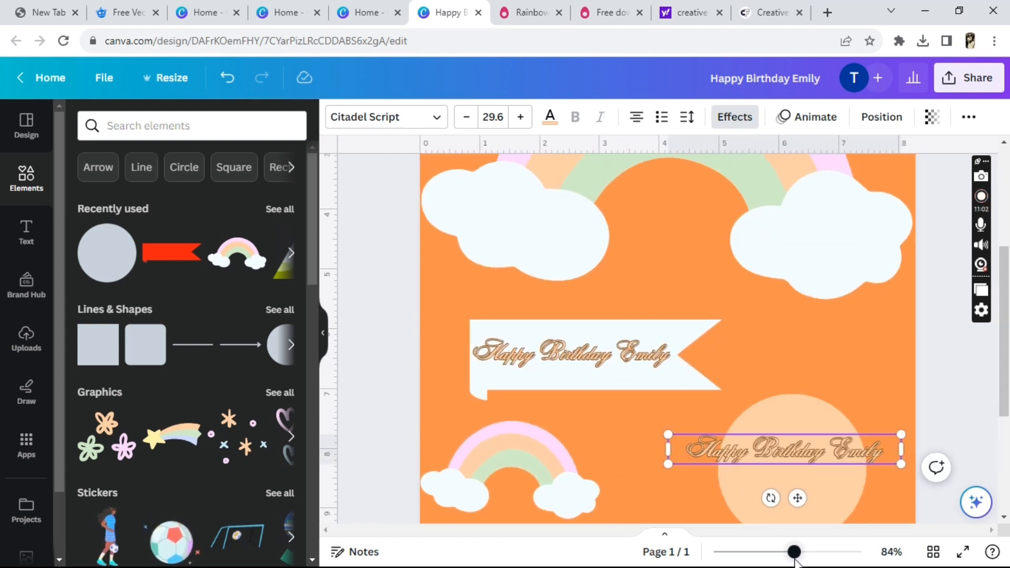
pyautogui.click(754, 453)
pyautogui.write('Emily')
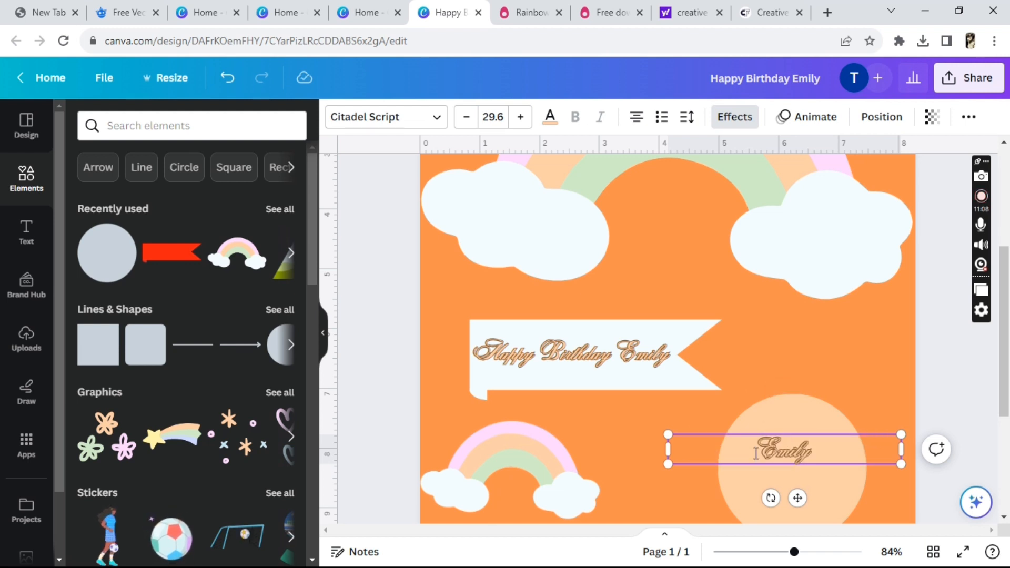
pyautogui.write("'s B")
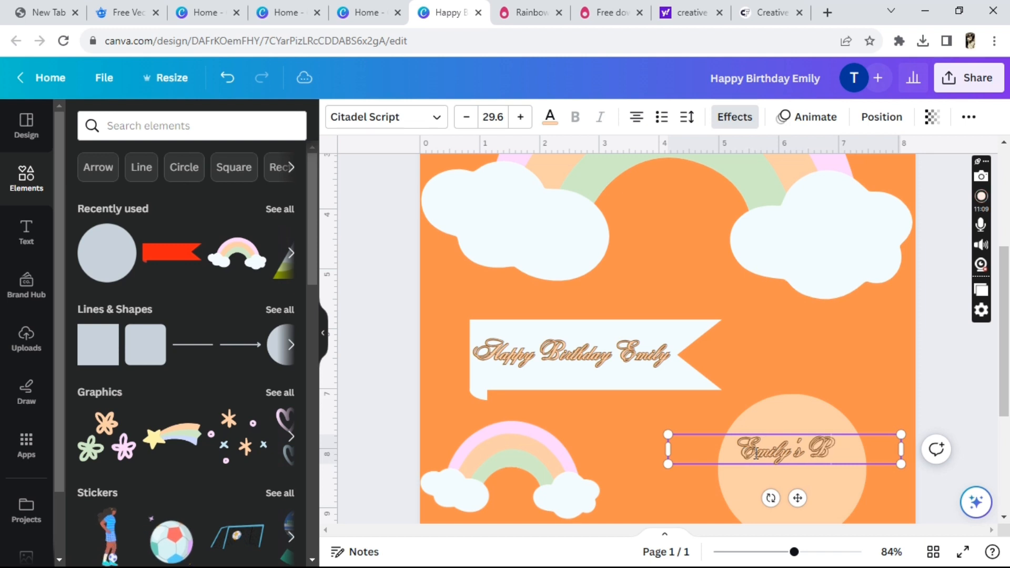
pyautogui.write('ig Day')
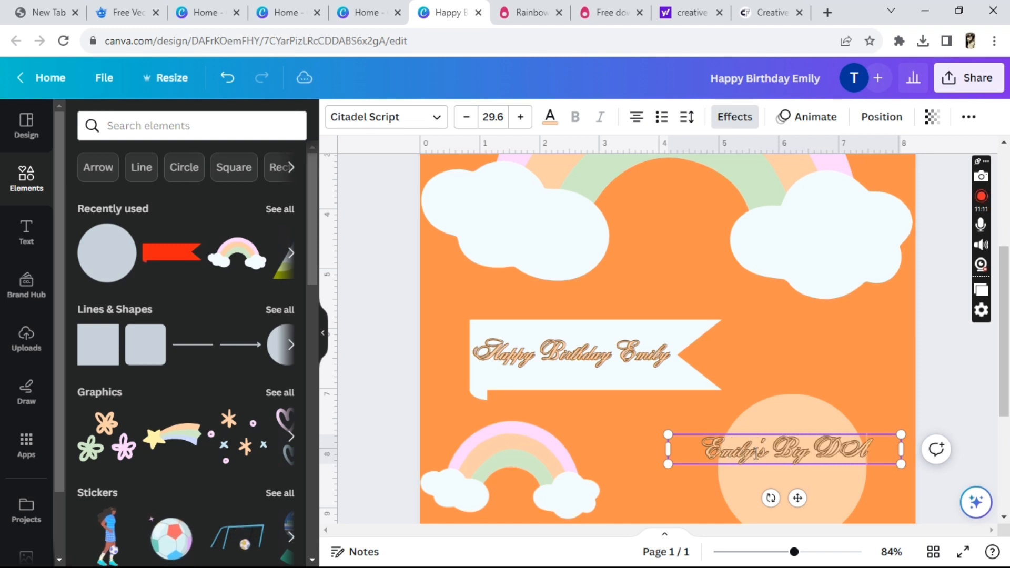
pyautogui.press('BackSpace')
pyautogui.press('BackSpace')
pyautogui.press('BackSpace')
pyautogui.press('BackSpace')
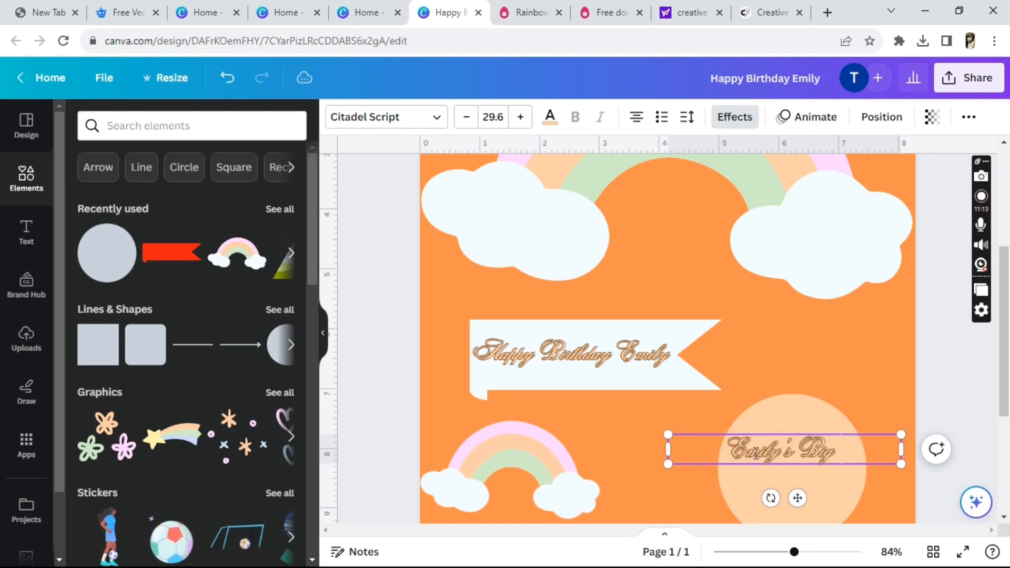
pyautogui.write('Day')
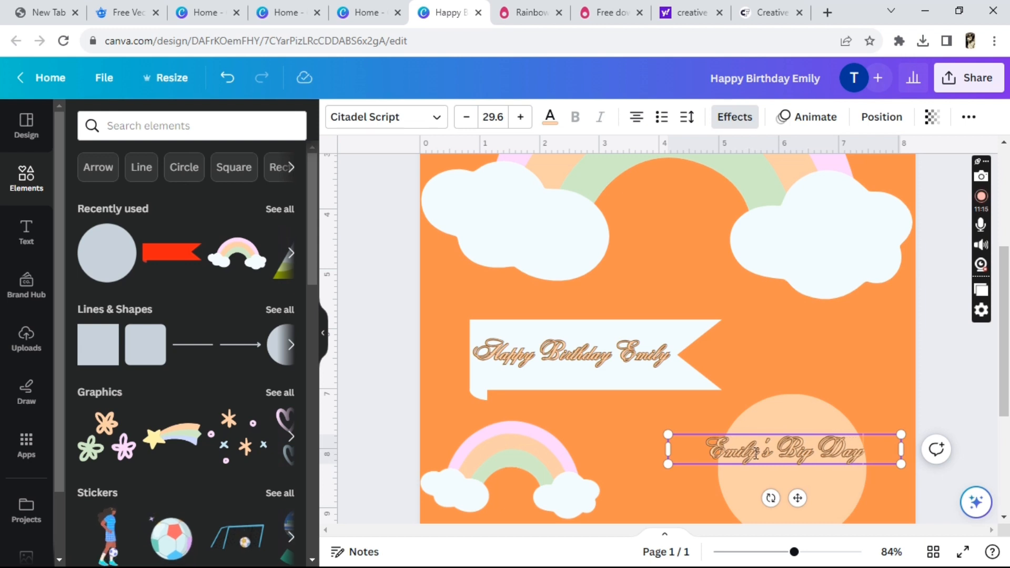
pyautogui.write('!')
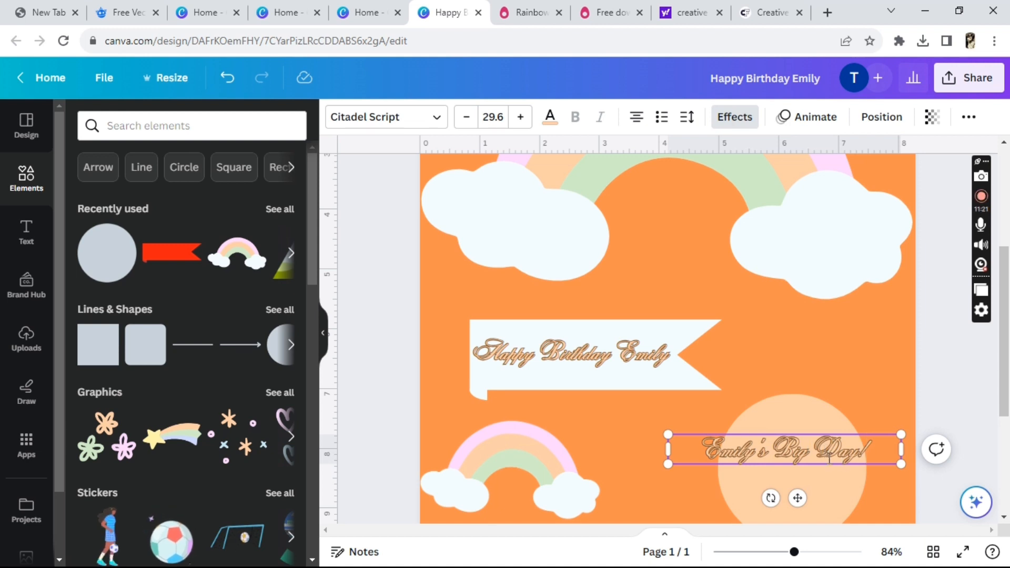
# - Narrow the new text box so its wording wraps onto two lines and centre it on the circle
pyautogui.click(738, 125)
pyautogui.moveTo(901, 449); pyautogui.dragTo(792, 462)
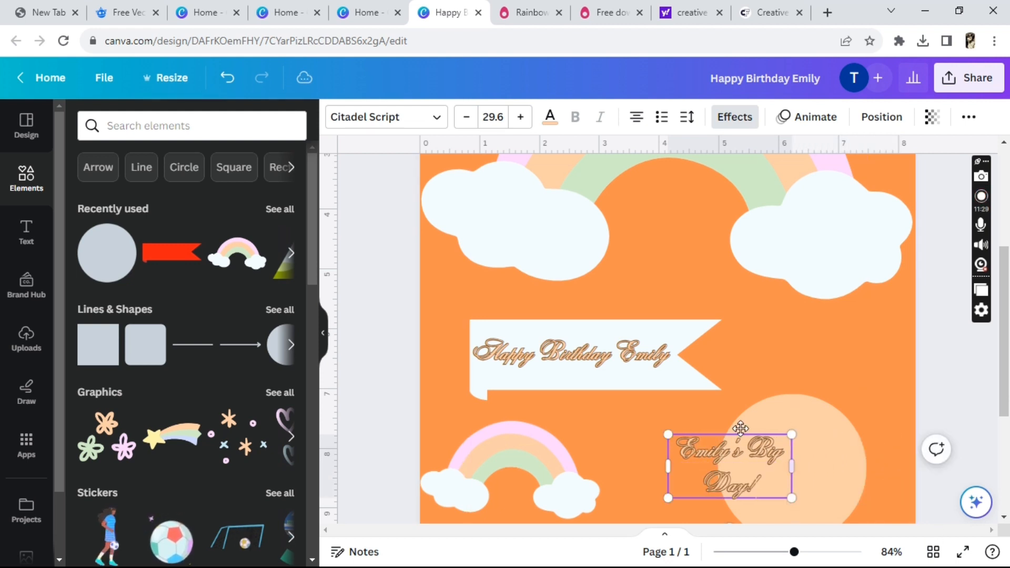
pyautogui.scroll(-2, 729, 447)
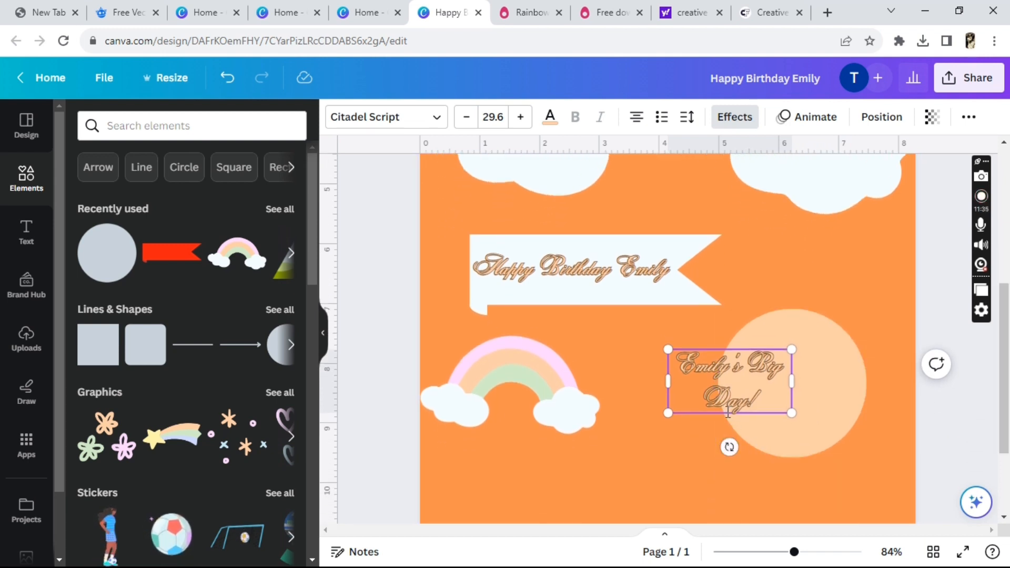
pyautogui.moveTo(728, 404); pyautogui.dragTo(763, 404)
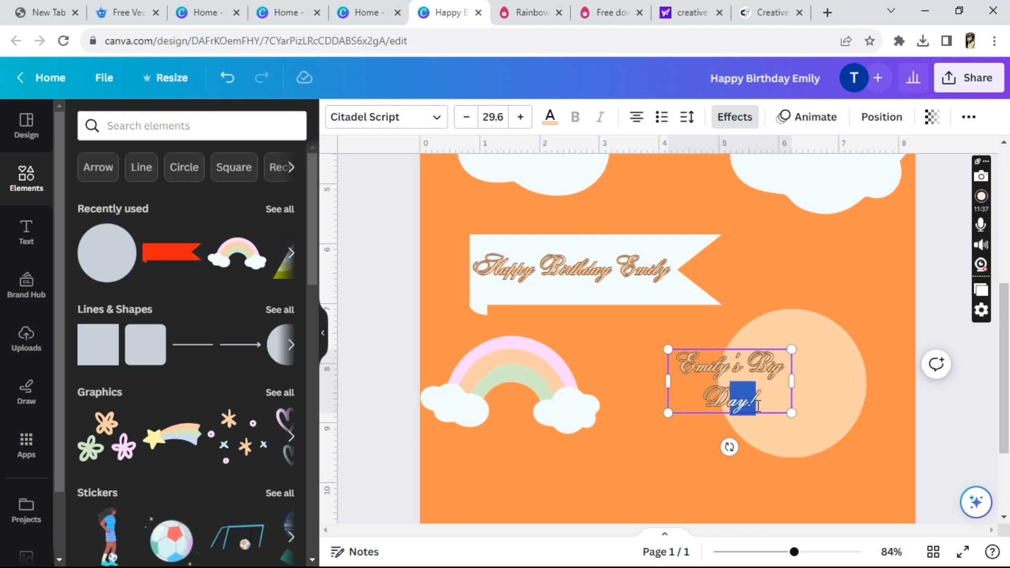
pyautogui.click(653, 456)
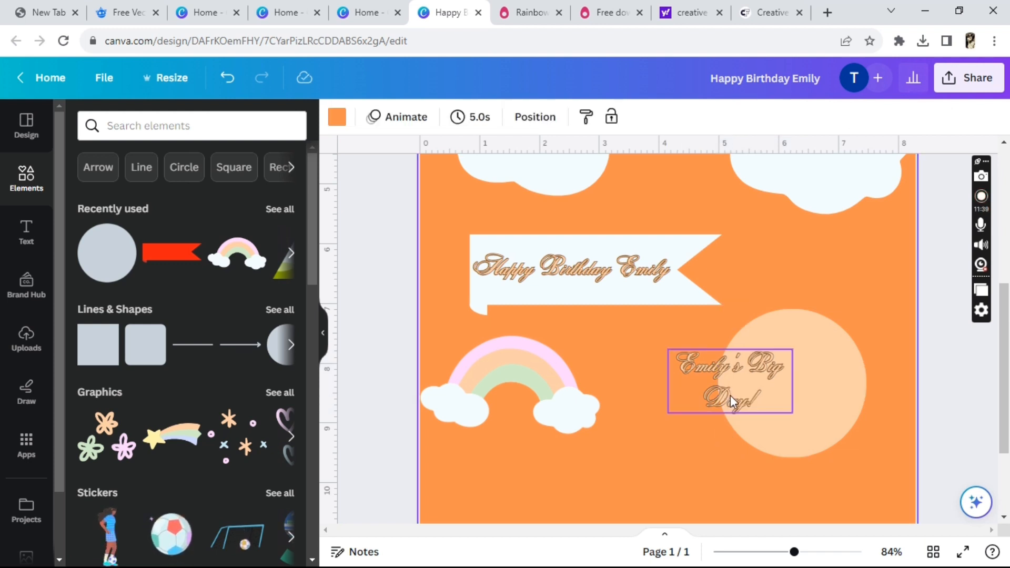
pyautogui.moveTo(730, 395); pyautogui.dragTo(791, 399)
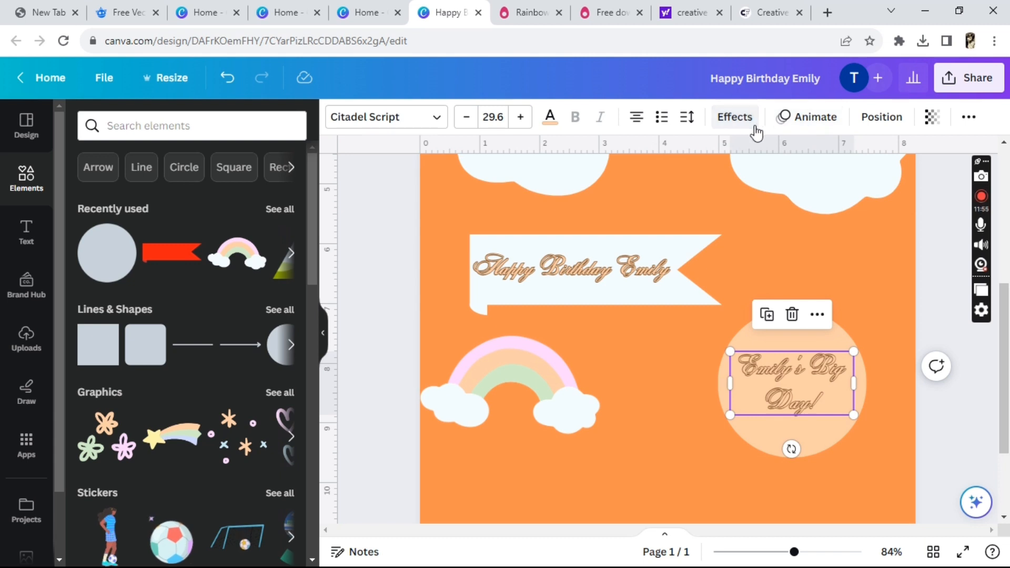
# - Set the outline colour of the circle's text to white from the default solid colours
pyautogui.click(738, 123)
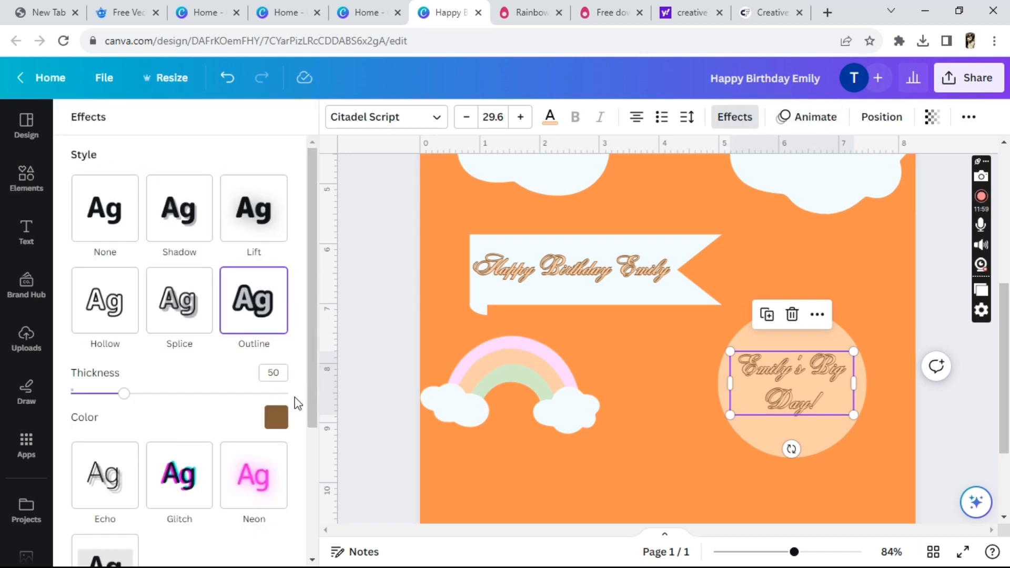
pyautogui.click(276, 418)
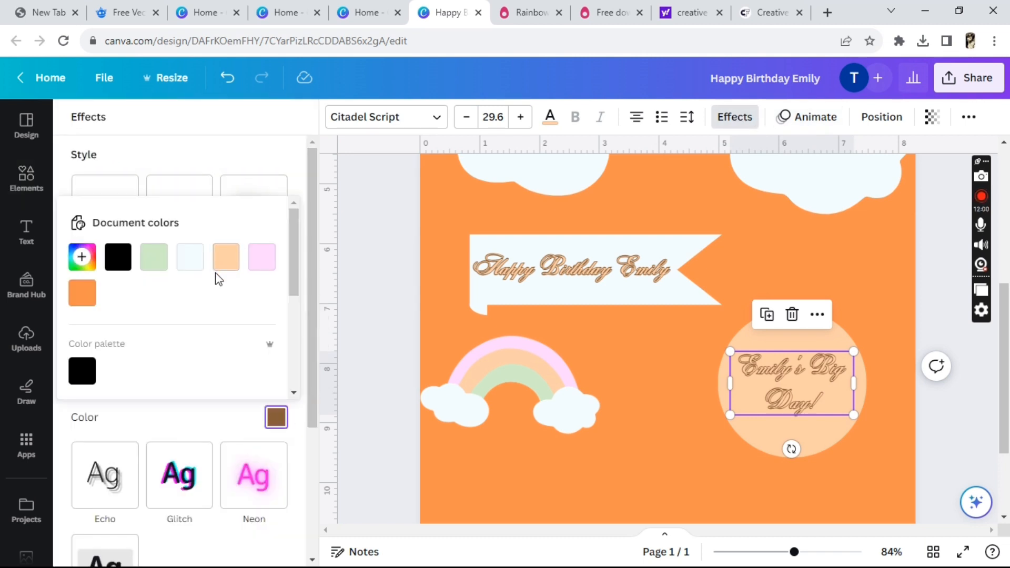
pyautogui.click(195, 260)
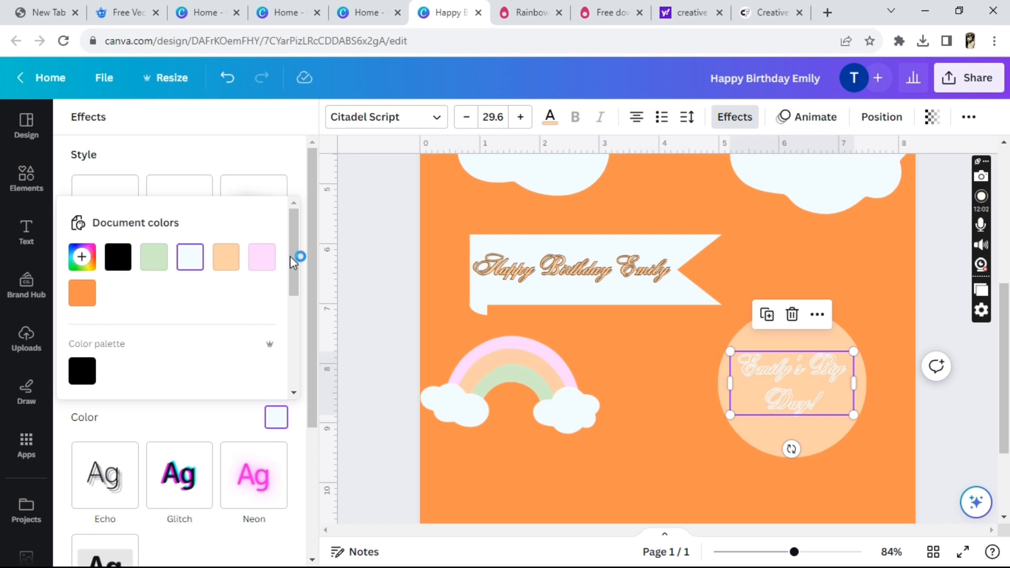
pyautogui.moveTo(293, 261); pyautogui.dragTo(282, 318)
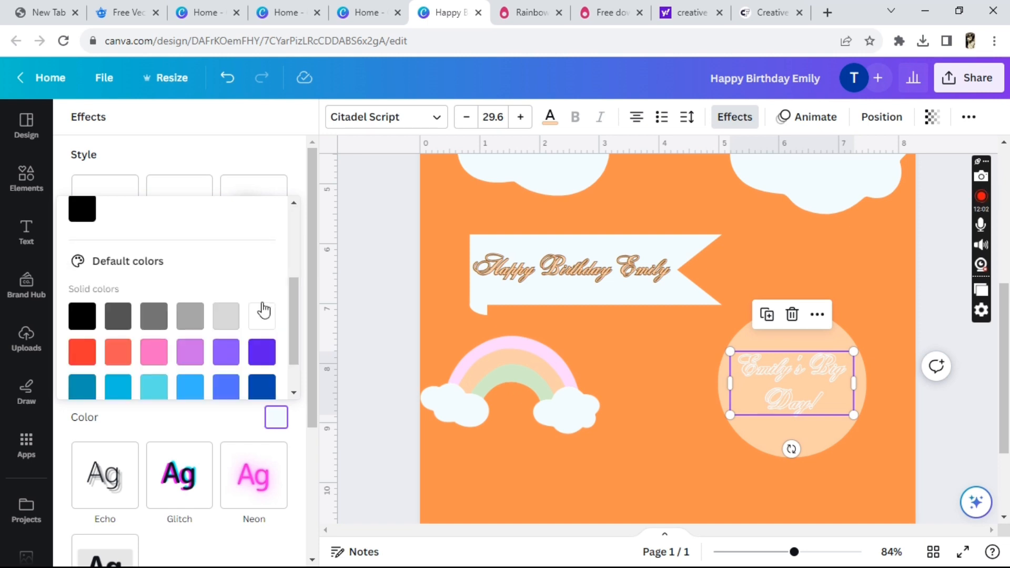
pyautogui.click(263, 311)
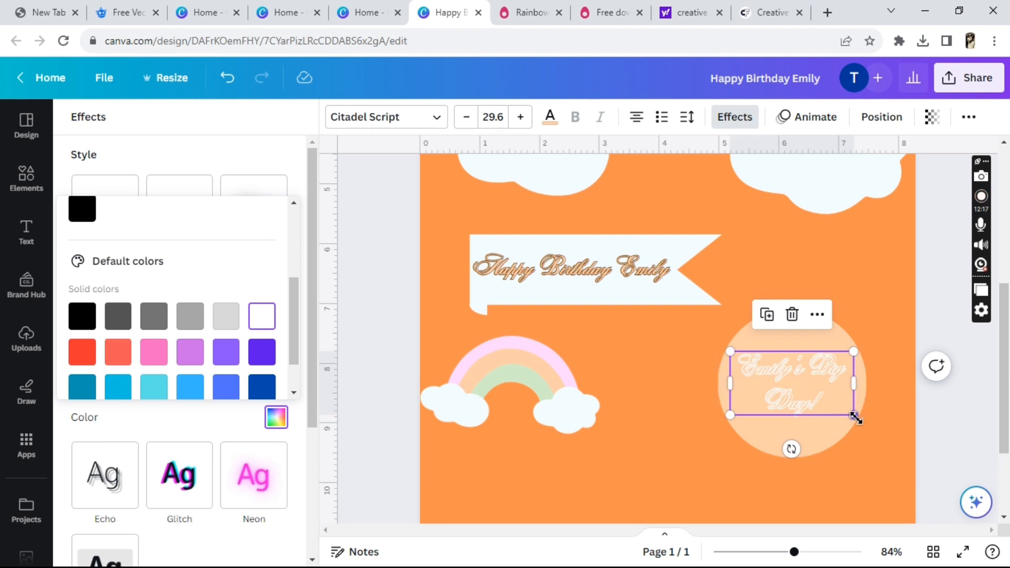
# - Enlarge the circle's text to size 34, recentre it on the circle and open its text colour choices
pyautogui.moveTo(855, 418); pyautogui.dragTo(871, 438)
pyautogui.moveTo(840, 372); pyautogui.dragTo(829, 370)
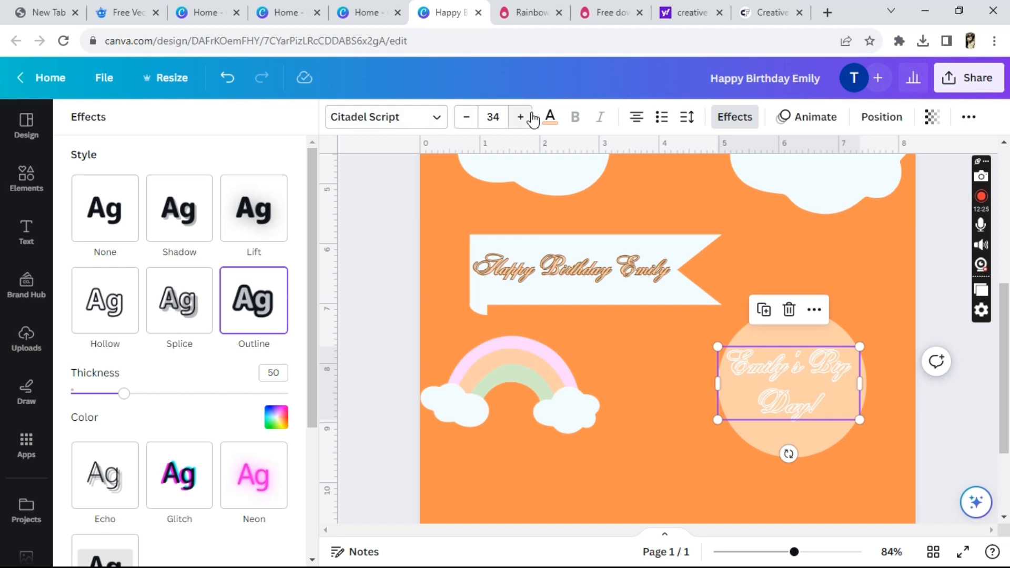
pyautogui.click(549, 124)
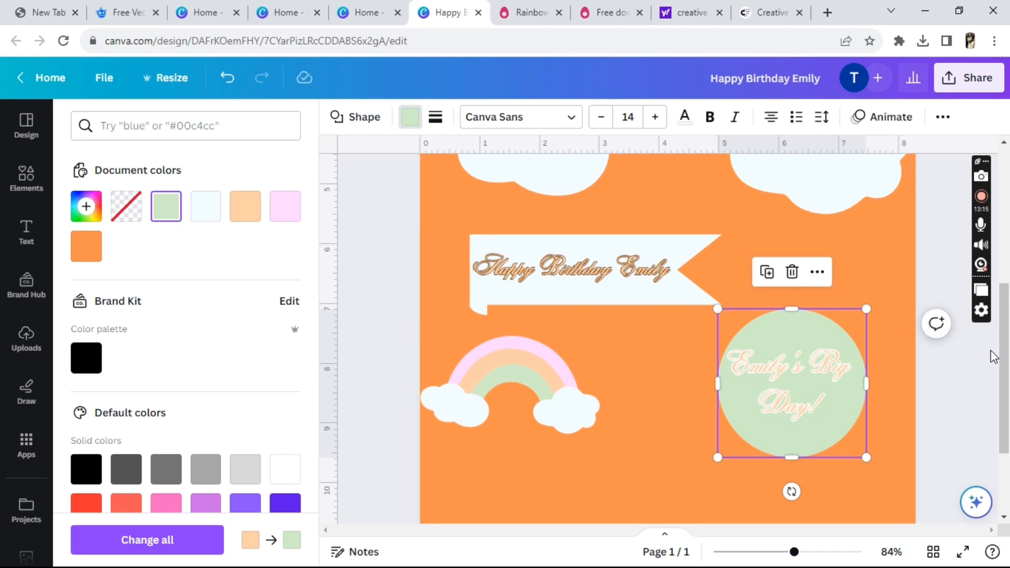
pyautogui.moveTo(1009, 365); pyautogui.dragTo(1008, 337)
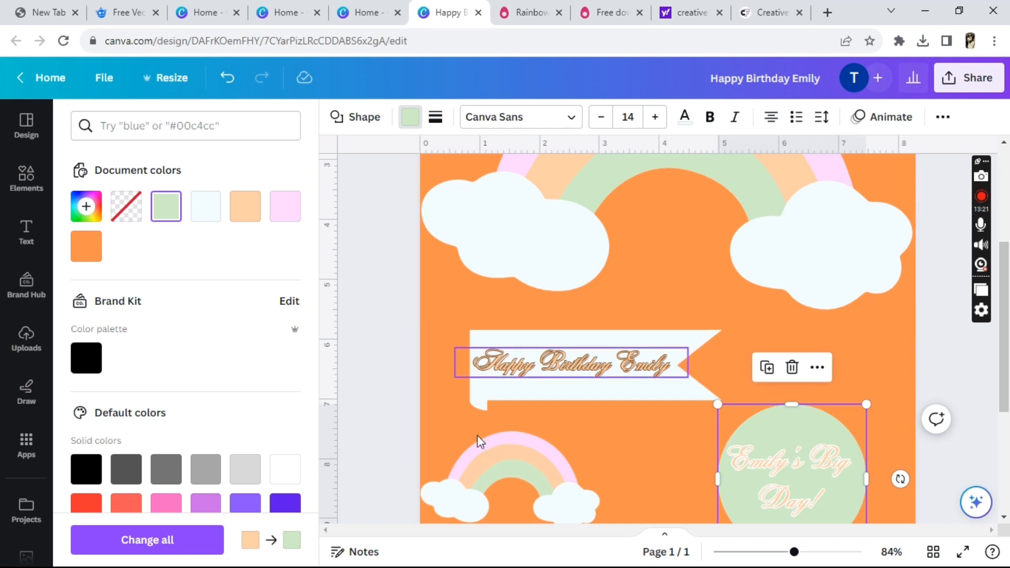
pyautogui.scroll(-3, 1008, 348)
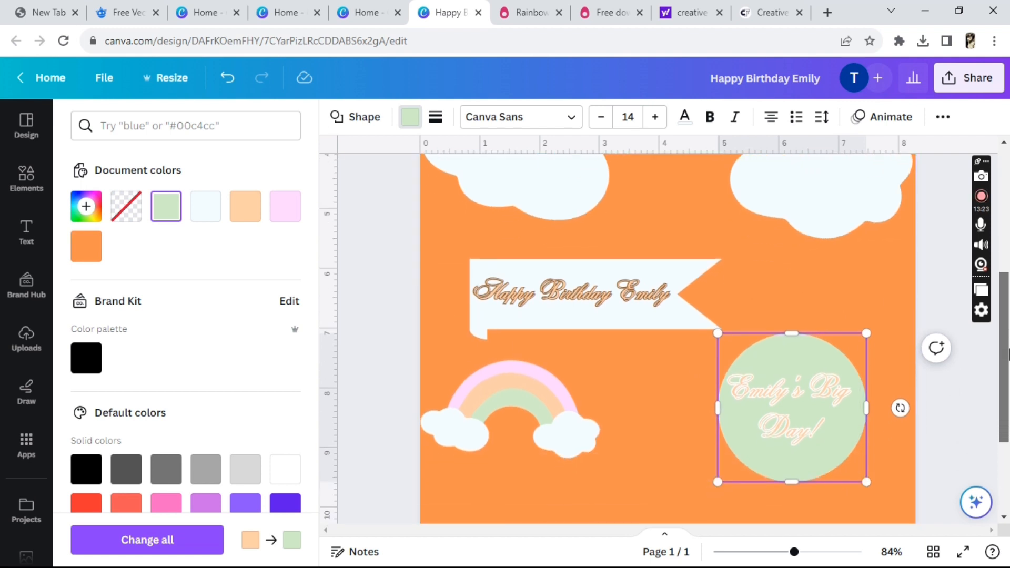
pyautogui.scroll(-3, 1008, 353)
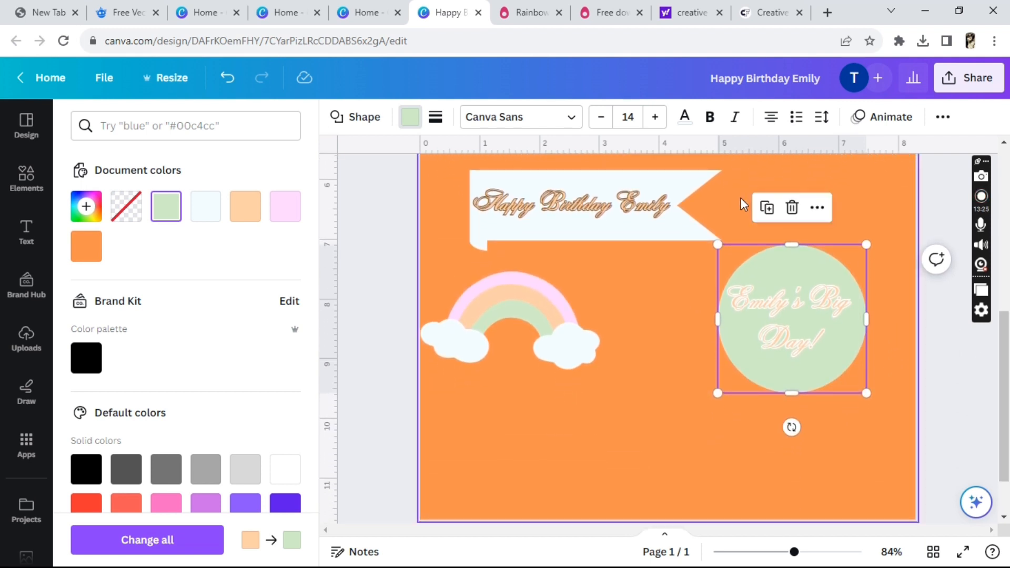
pyautogui.scroll(7, 1005, 357)
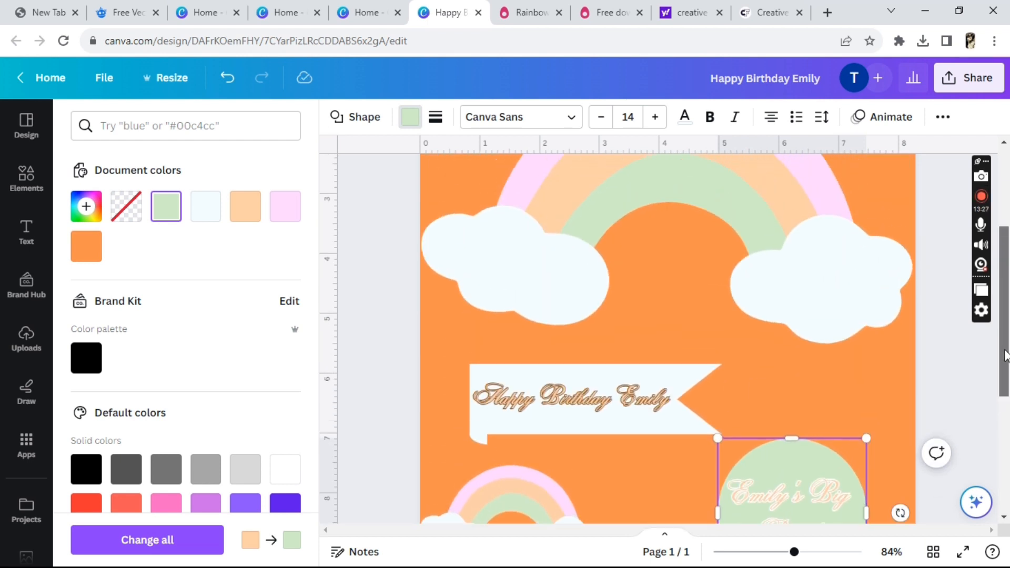
pyautogui.moveTo(1007, 357); pyautogui.dragTo(1008, 464)
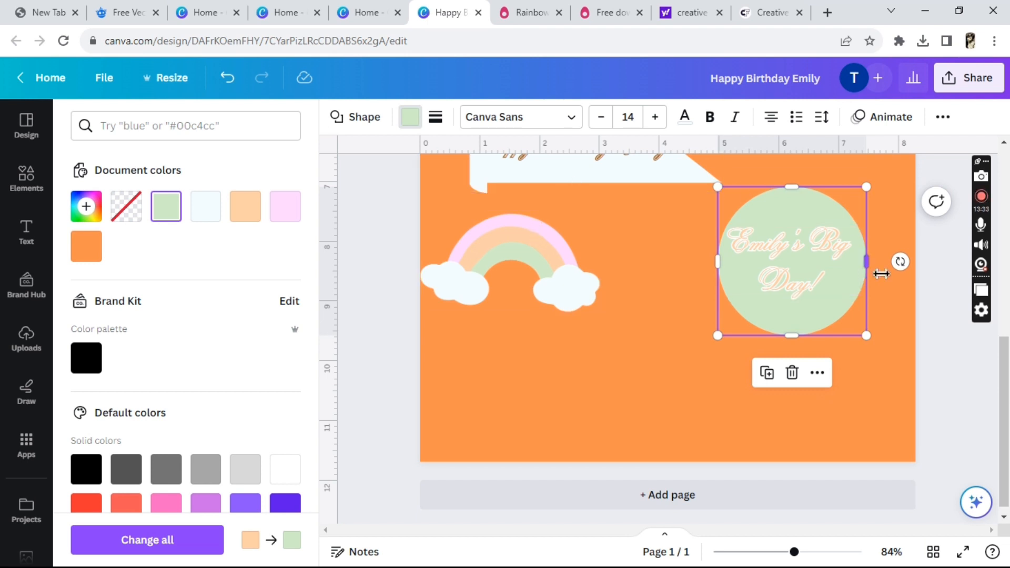
# - Duplicate the pale ribbon and place the copy below the small rainbow, roughly aligned with the original ribbon
pyautogui.scroll(3, 894, 289)
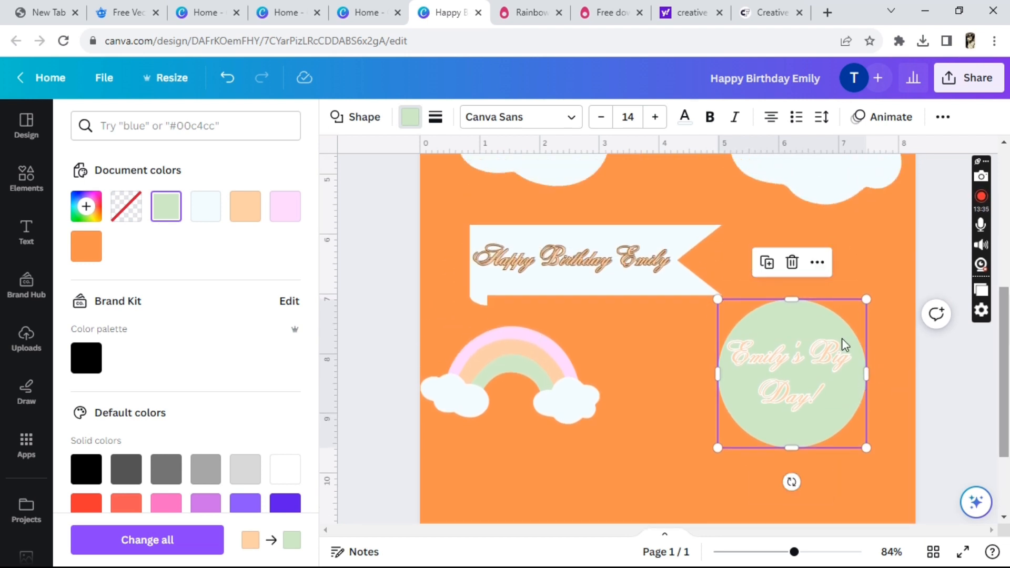
pyautogui.click(645, 288)
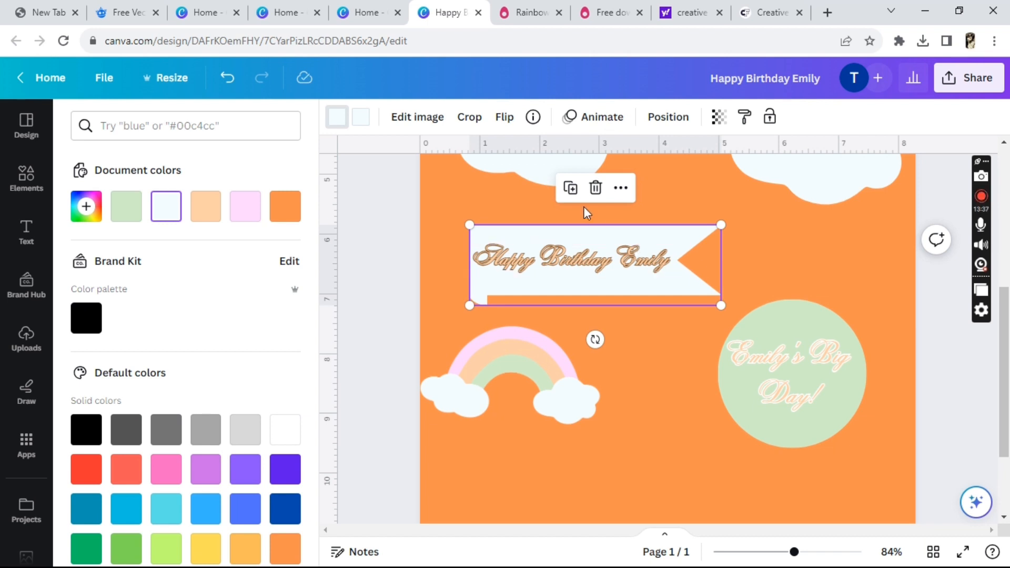
pyautogui.click(570, 187)
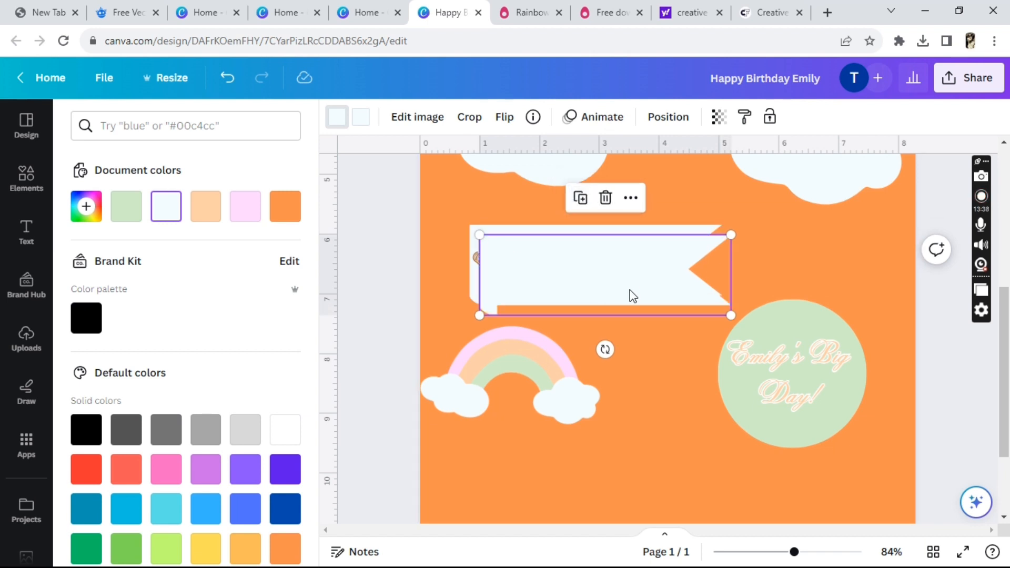
pyautogui.moveTo(631, 295); pyautogui.dragTo(612, 494)
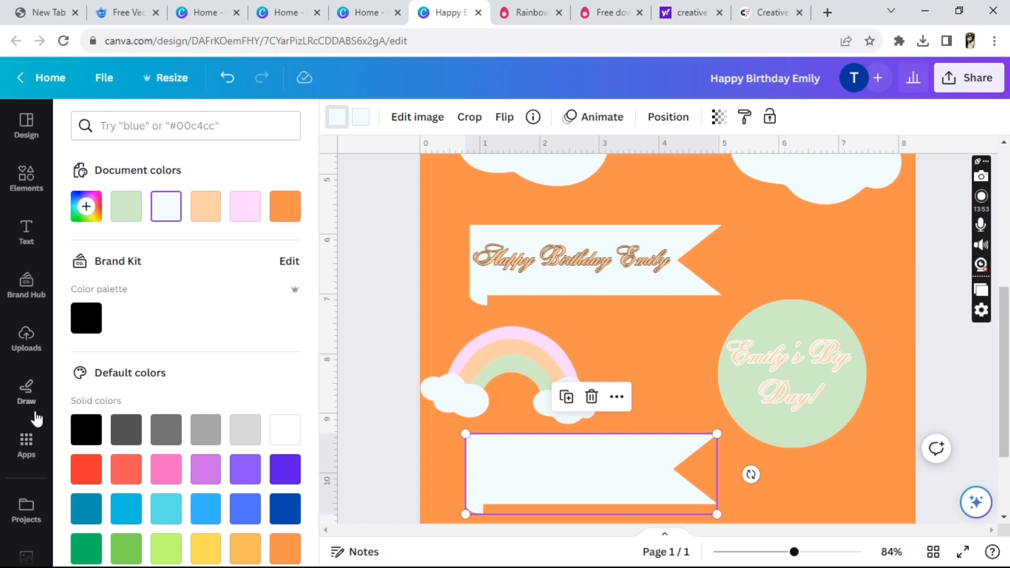
pyautogui.click(24, 237)
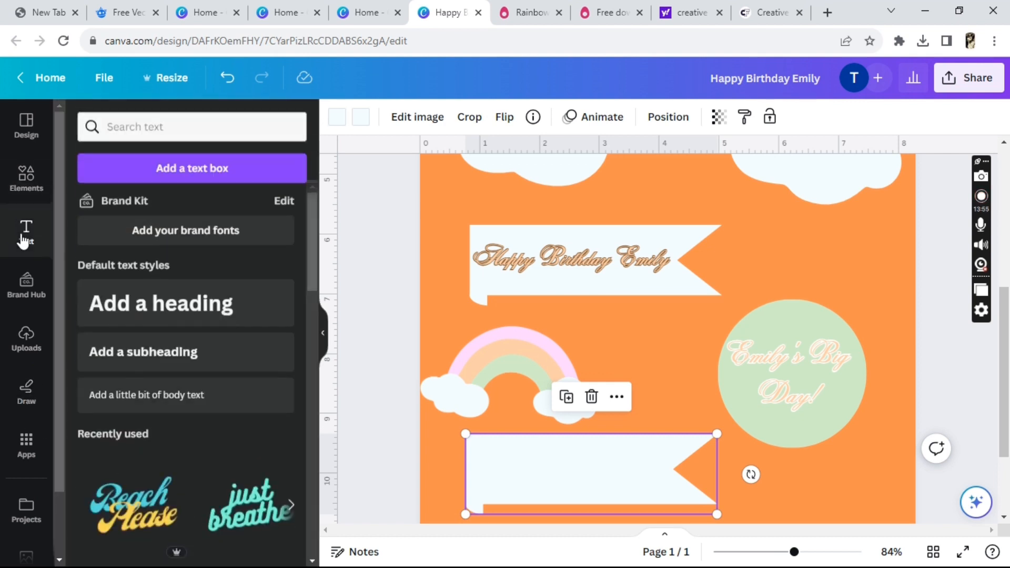
pyautogui.click(148, 353)
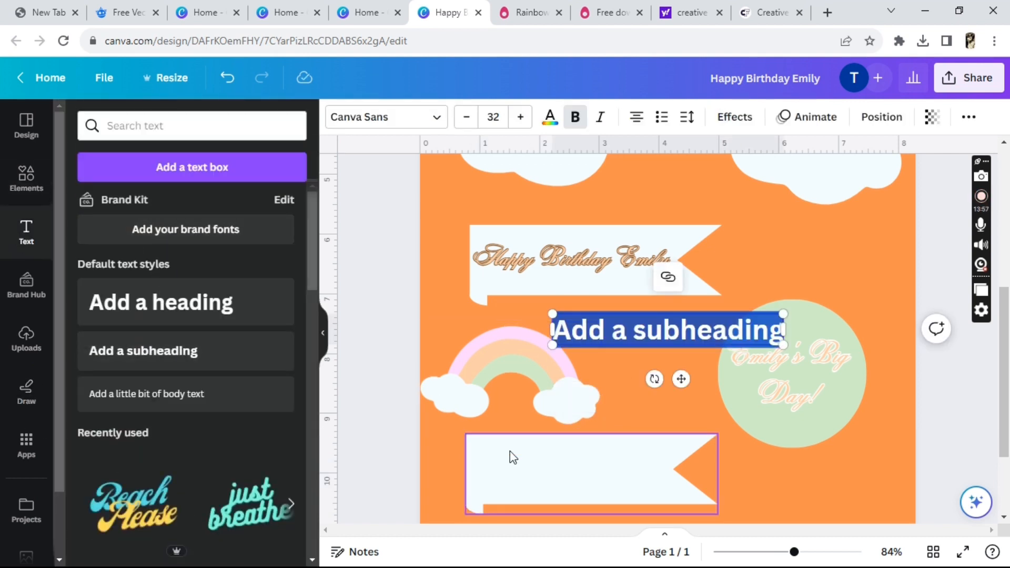
pyautogui.write('Emi')
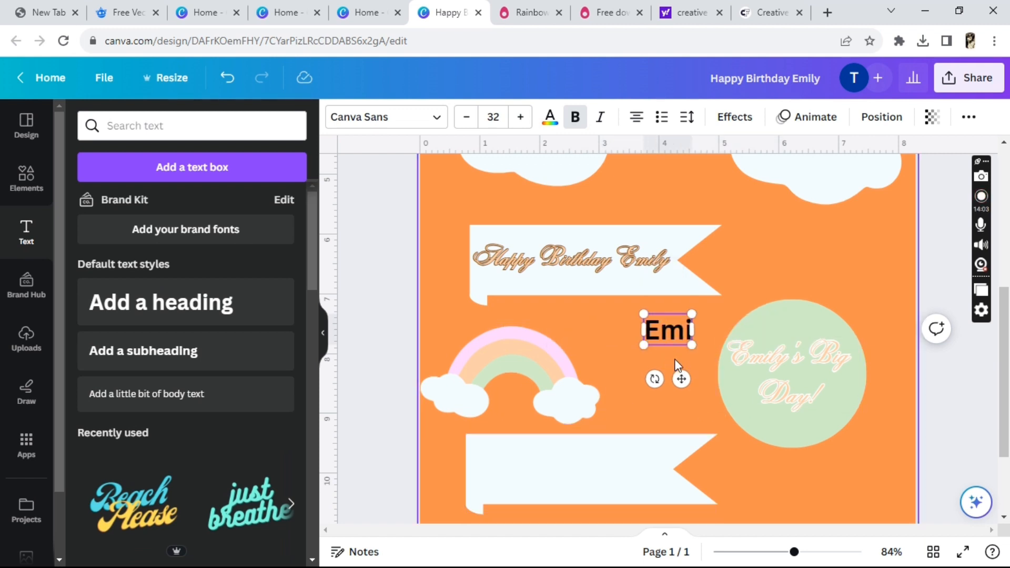
pyautogui.click(816, 253)
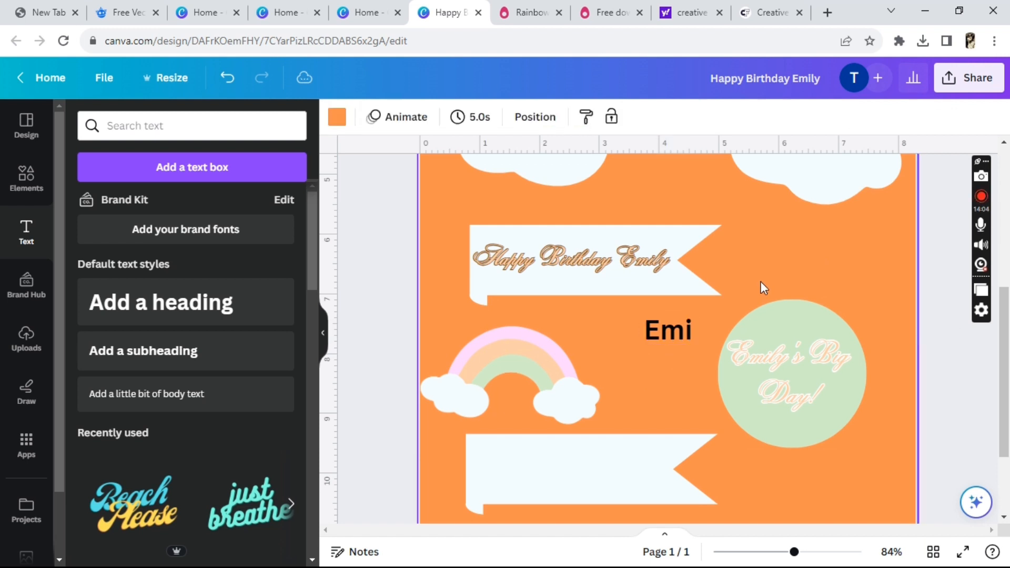
pyautogui.click(661, 336)
pyautogui.click(668, 277)
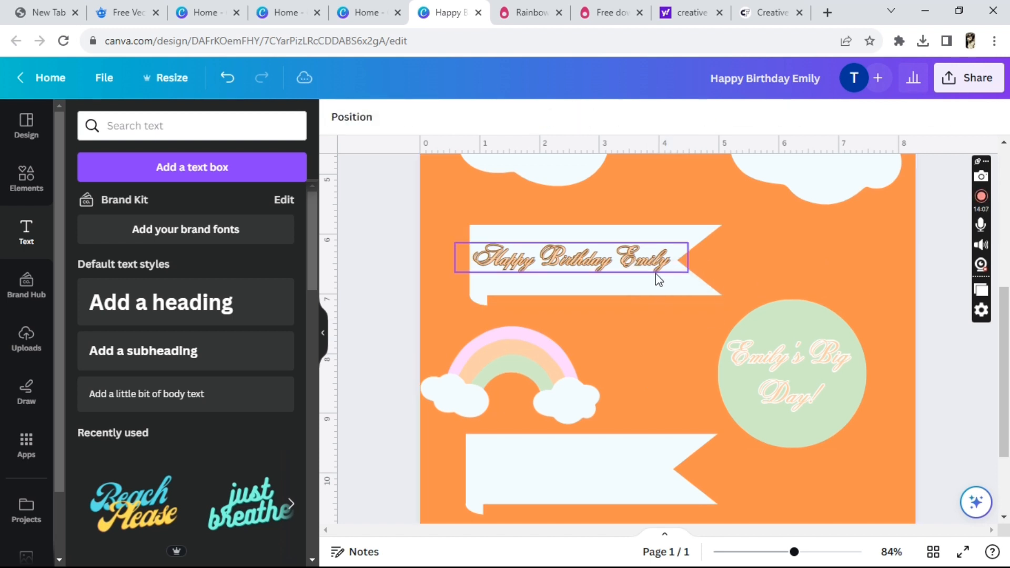
# - Duplicate the birthday greeting on the upper ribbon and place the copy on the lower ribbon
pyautogui.click(657, 279)
pyautogui.click(546, 206)
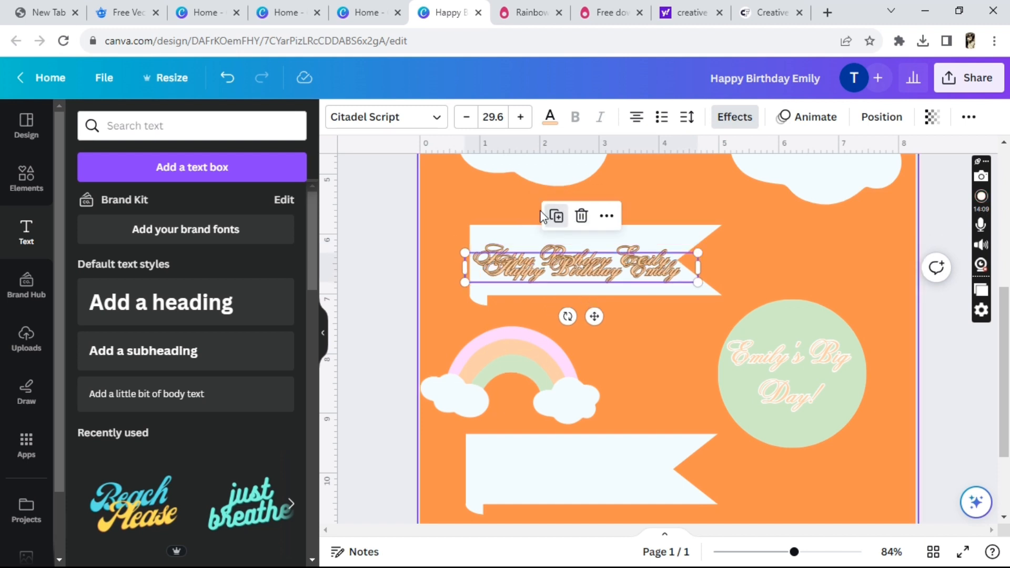
pyautogui.moveTo(594, 316); pyautogui.dragTo(587, 514)
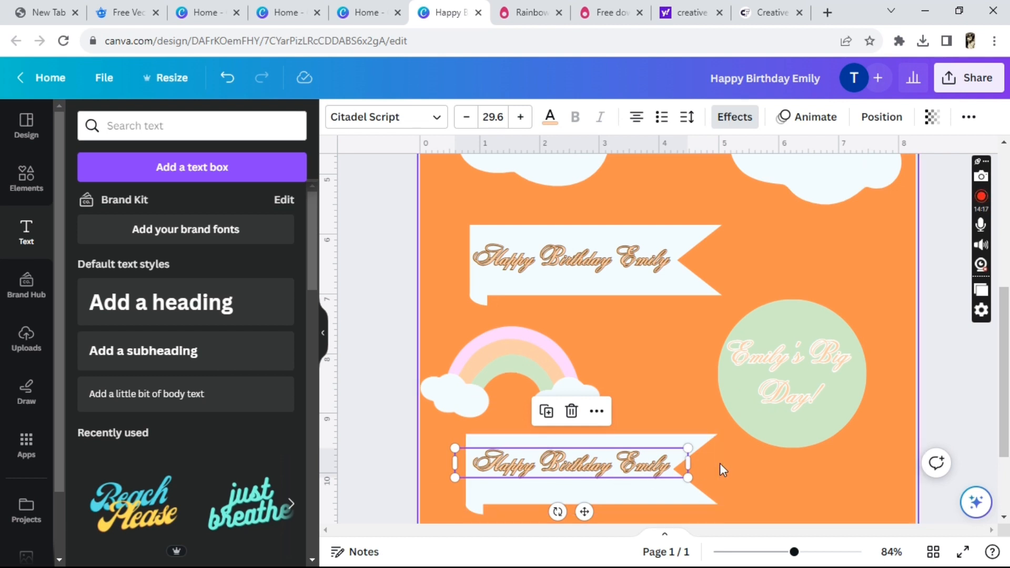
pyautogui.click(936, 439)
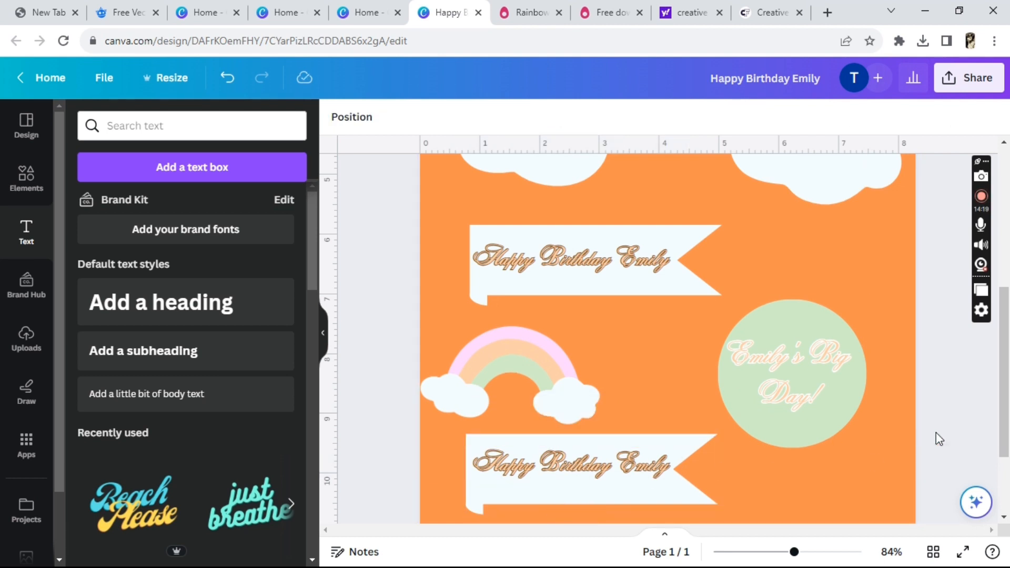
# - Replace the lower ribbon's wording with the child's first name followed by "at Four!" and centre it vertically on the ribbon
pyautogui.doubleClick(617, 470)
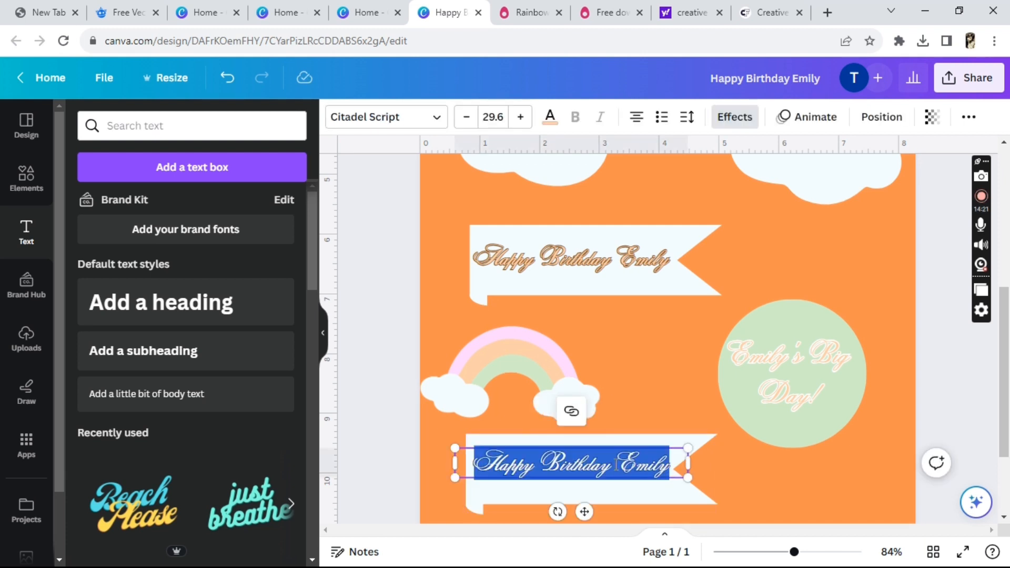
pyautogui.write('Em')
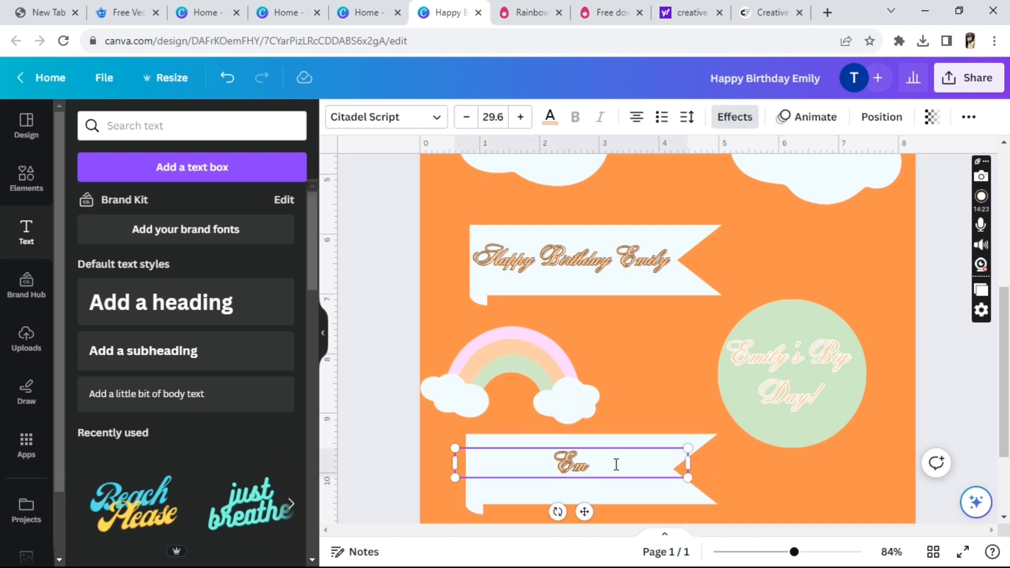
pyautogui.write('ily a')
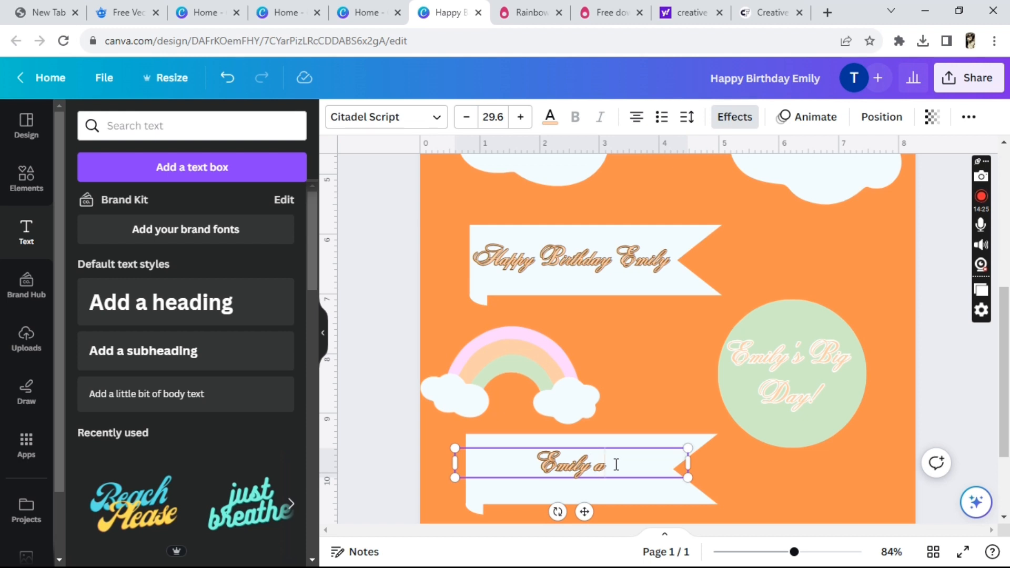
pyautogui.write('t FOUR')
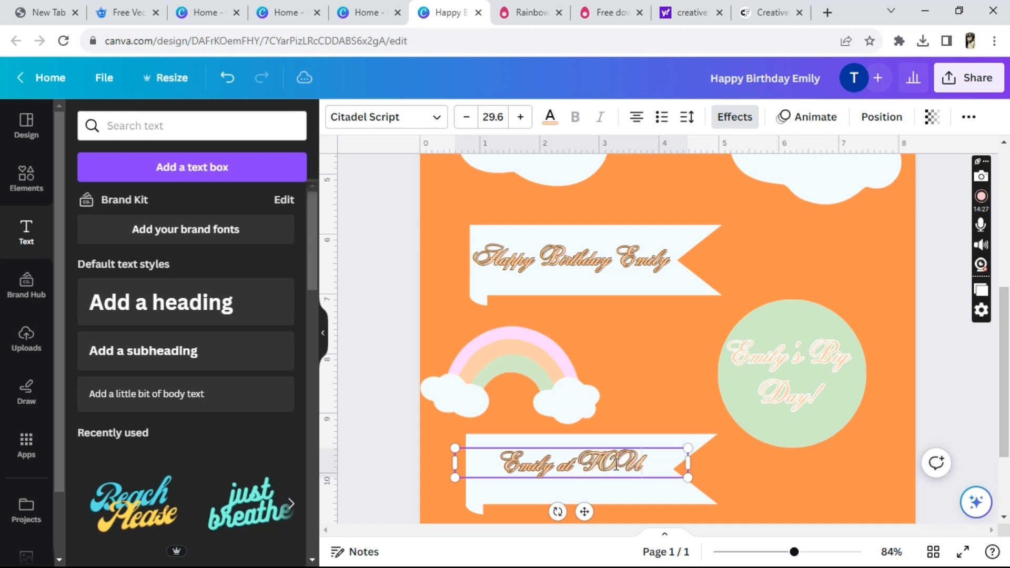
pyautogui.press('BackSpace')
pyautogui.press('BackSpace')
pyautogui.press('BackSpace')
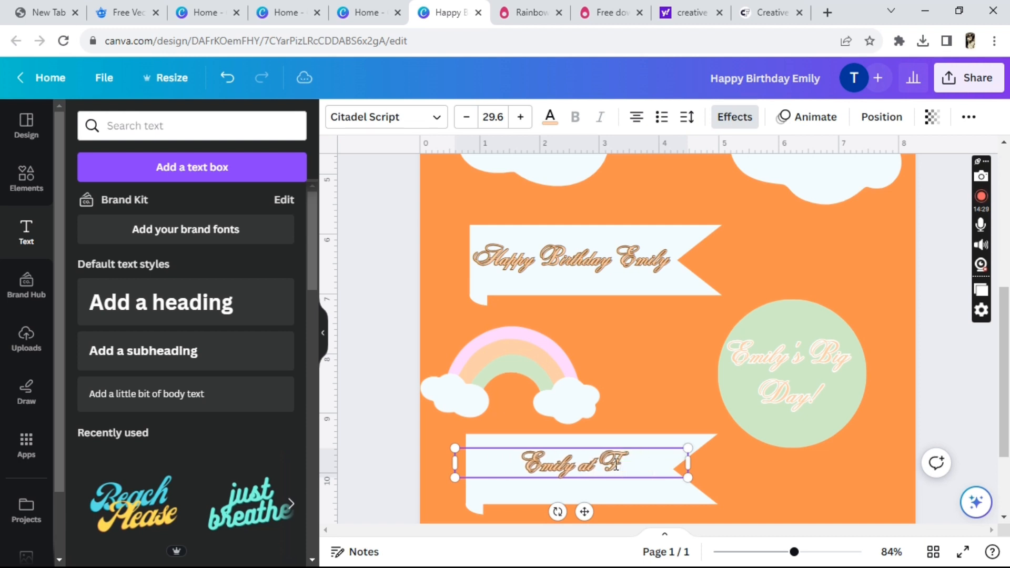
pyautogui.write('our')
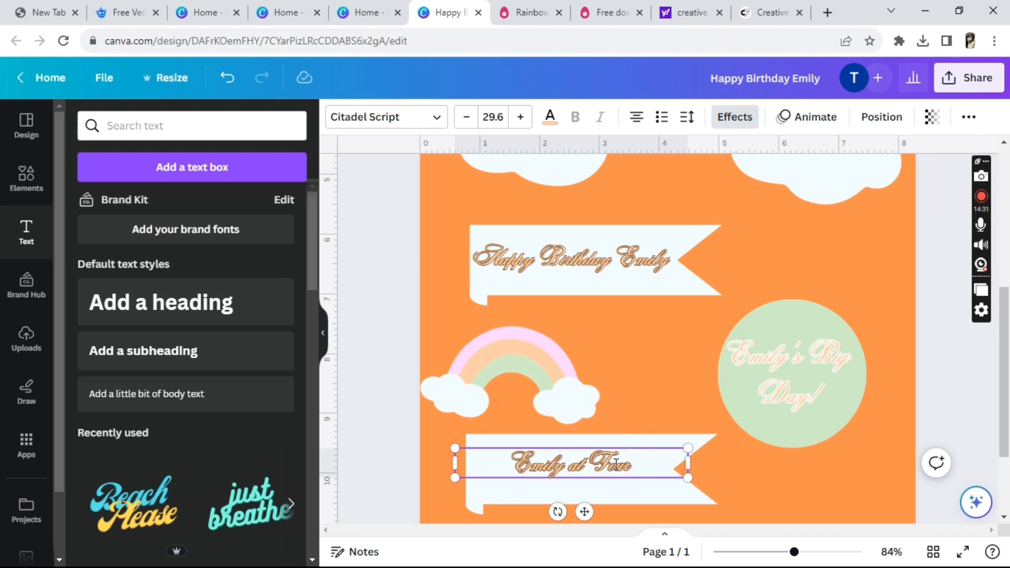
pyautogui.write('!')
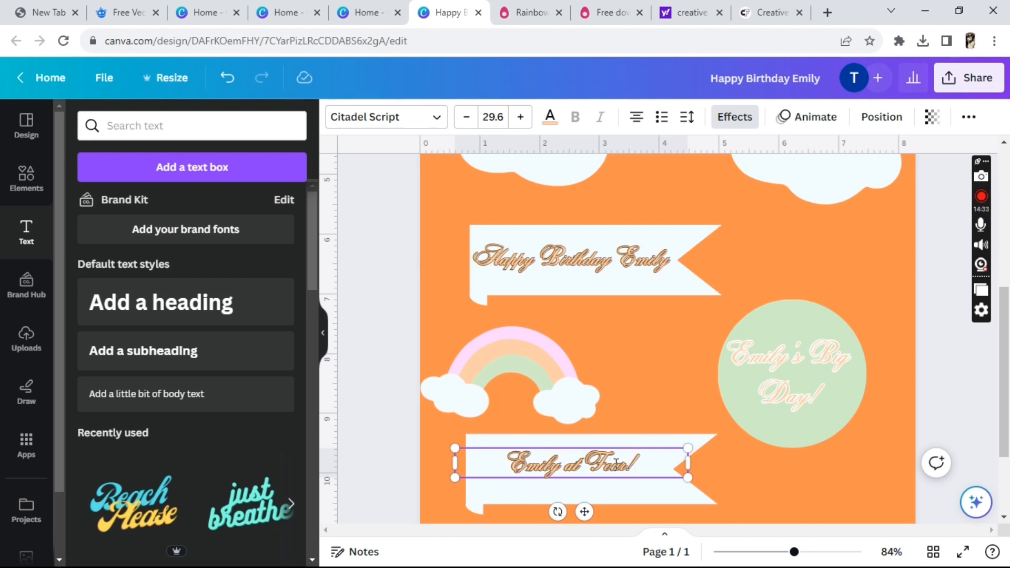
pyautogui.click(856, 498)
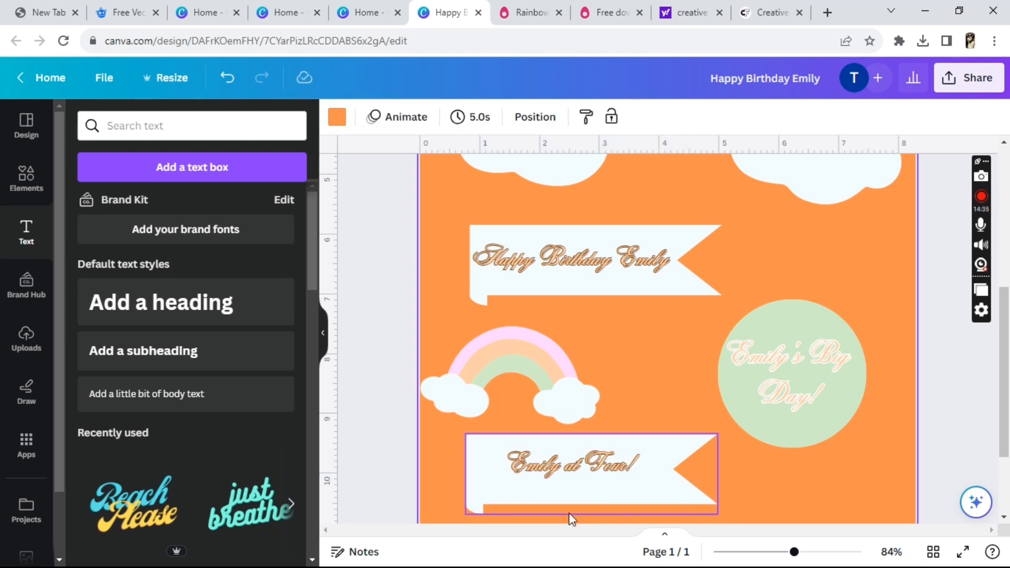
pyautogui.moveTo(576, 477); pyautogui.dragTo(570, 479)
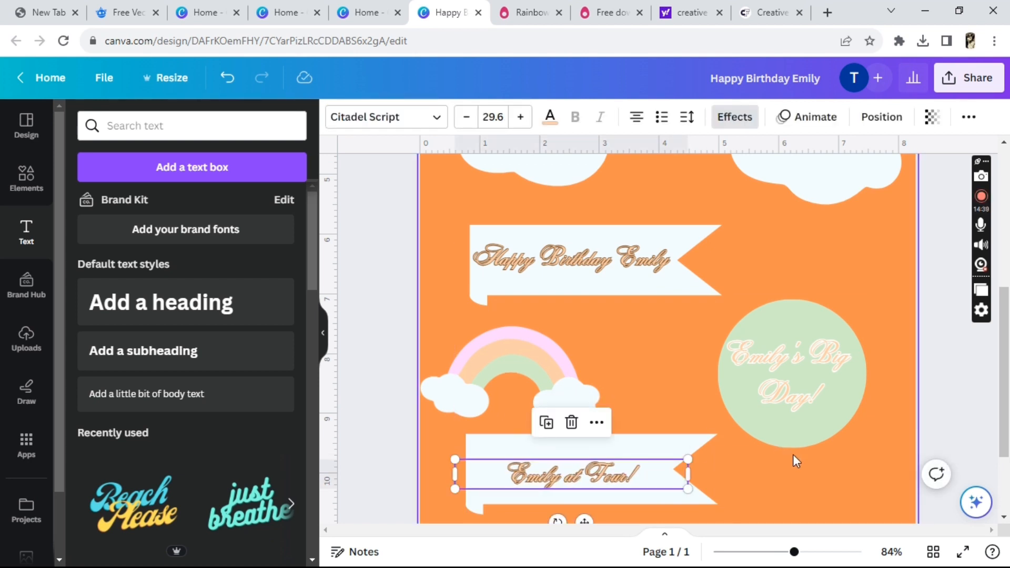
pyautogui.click(977, 379)
# - Duplicate the green circle without its text and place the copy below the original, beside the lower ribbon
pyautogui.moveTo(1007, 395)
pyautogui.mouseDown()
pyautogui.moveTo(1008, 303)
pyautogui.moveTo(1007, 405)
pyautogui.mouseUp()
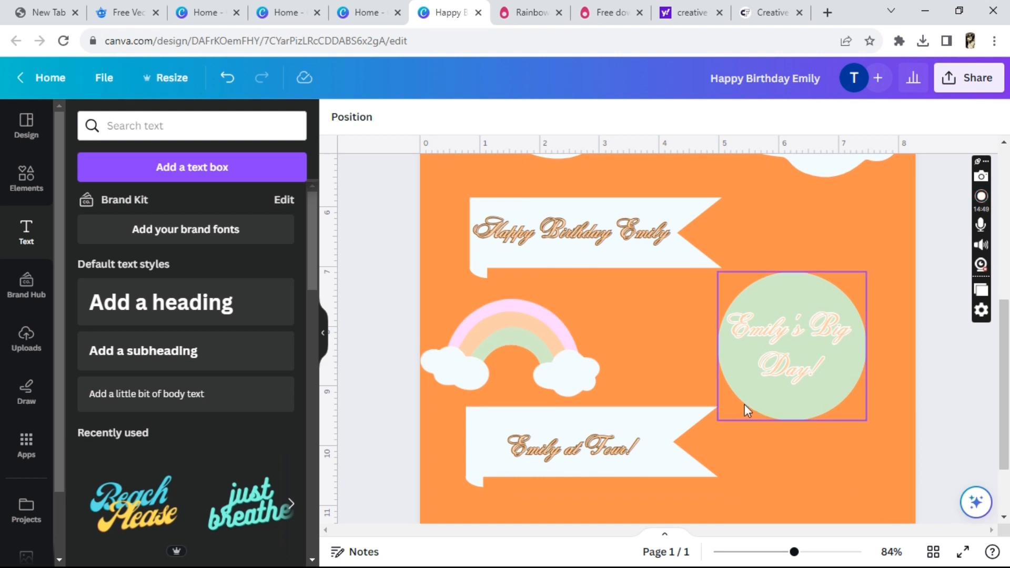
pyautogui.click(830, 407)
pyautogui.click(764, 232)
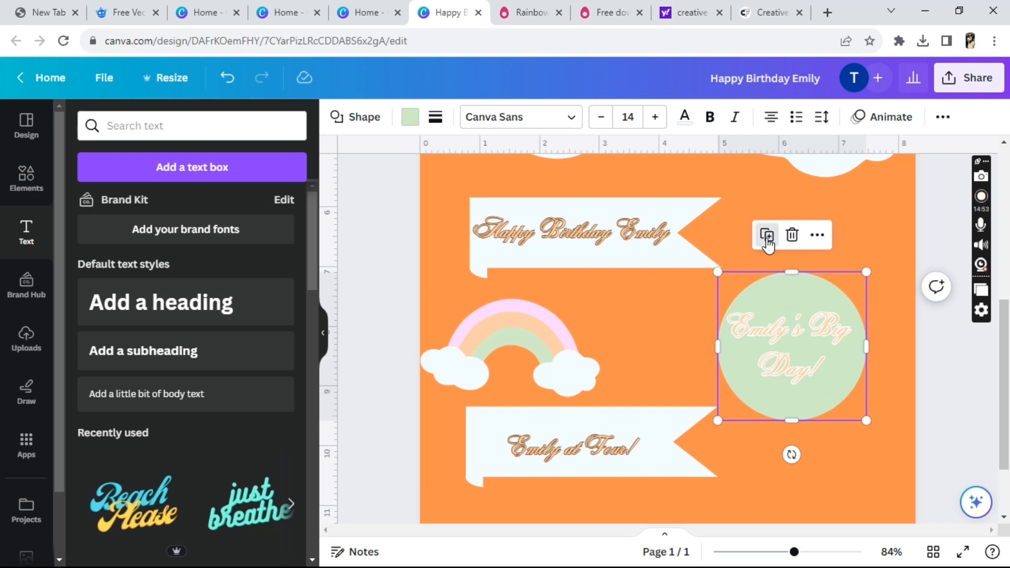
pyautogui.moveTo(803, 365); pyautogui.dragTo(828, 482)
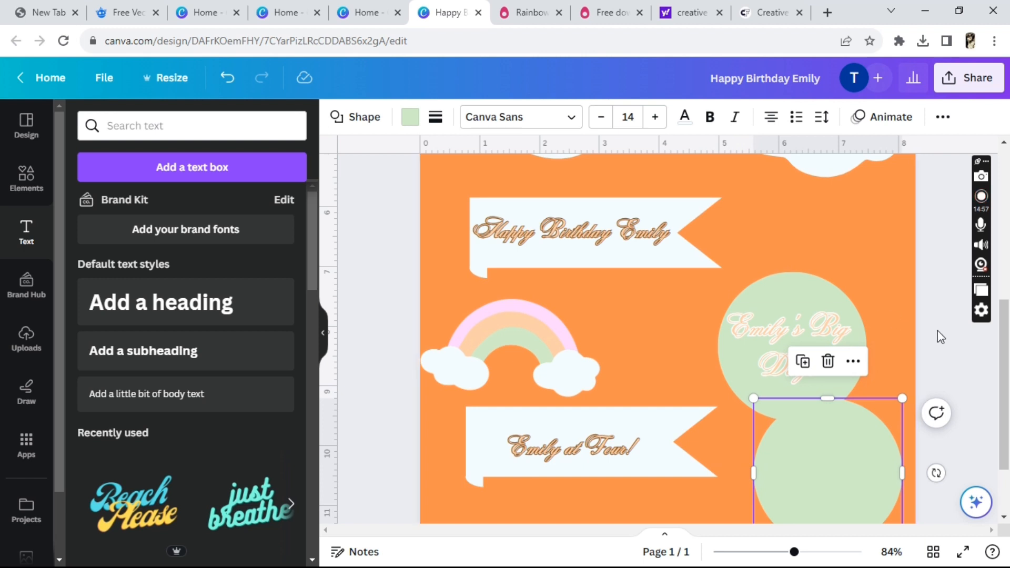
# - Move the lettered circle with its text up beside the upper ribbon and position the blank circle just beneath it without overlap
pyautogui.click(842, 322)
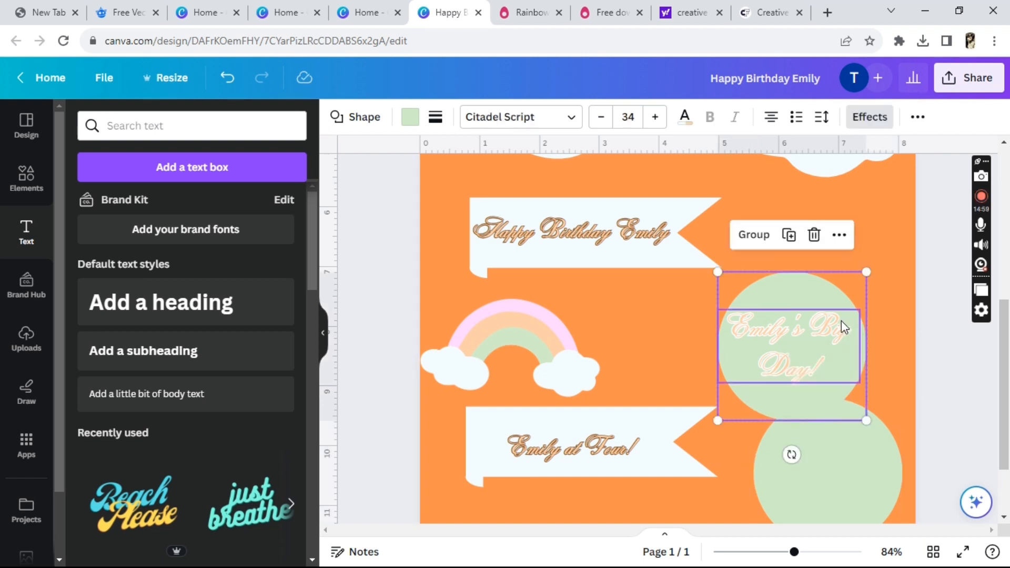
pyautogui.moveTo(842, 322); pyautogui.dragTo(866, 248)
pyautogui.click(864, 467)
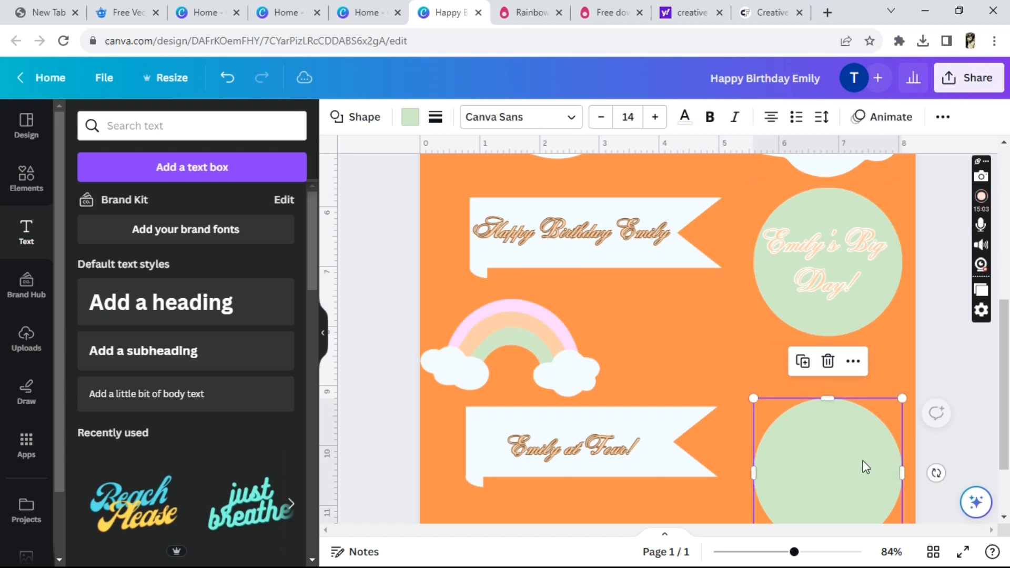
pyautogui.moveTo(864, 467); pyautogui.dragTo(851, 416)
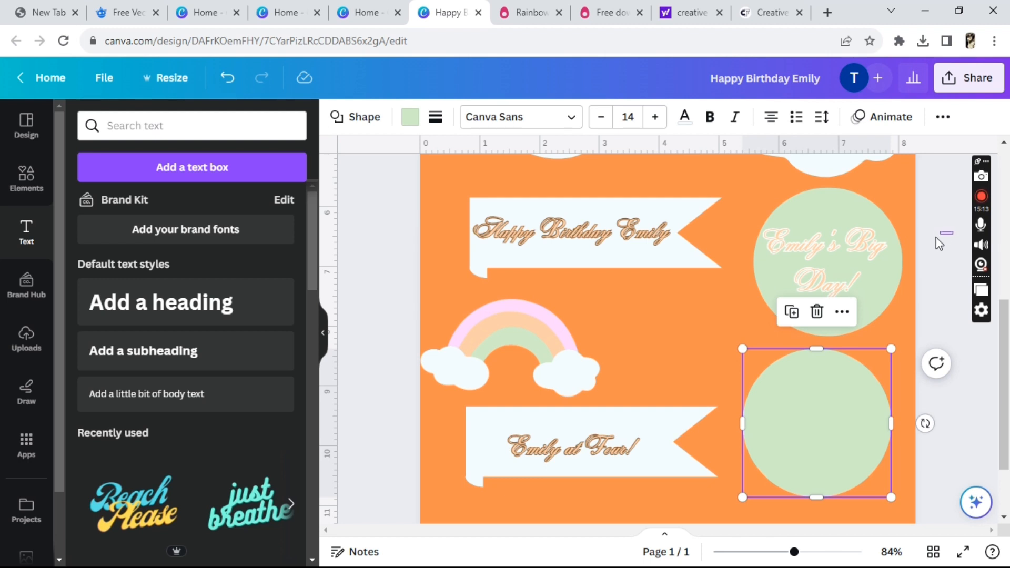
pyautogui.moveTo(939, 243); pyautogui.dragTo(832, 254)
pyautogui.click(871, 431)
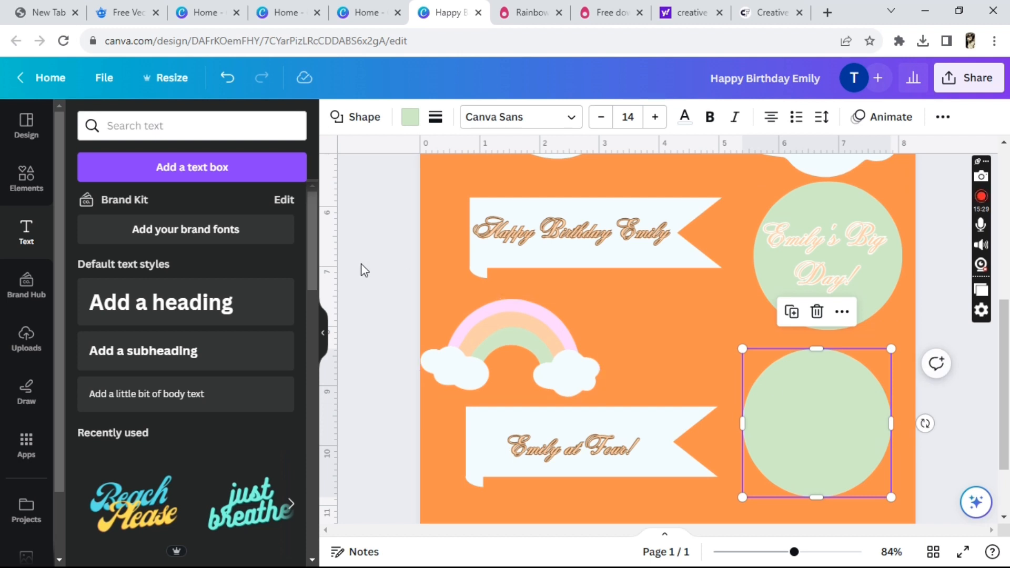
pyautogui.click(172, 125)
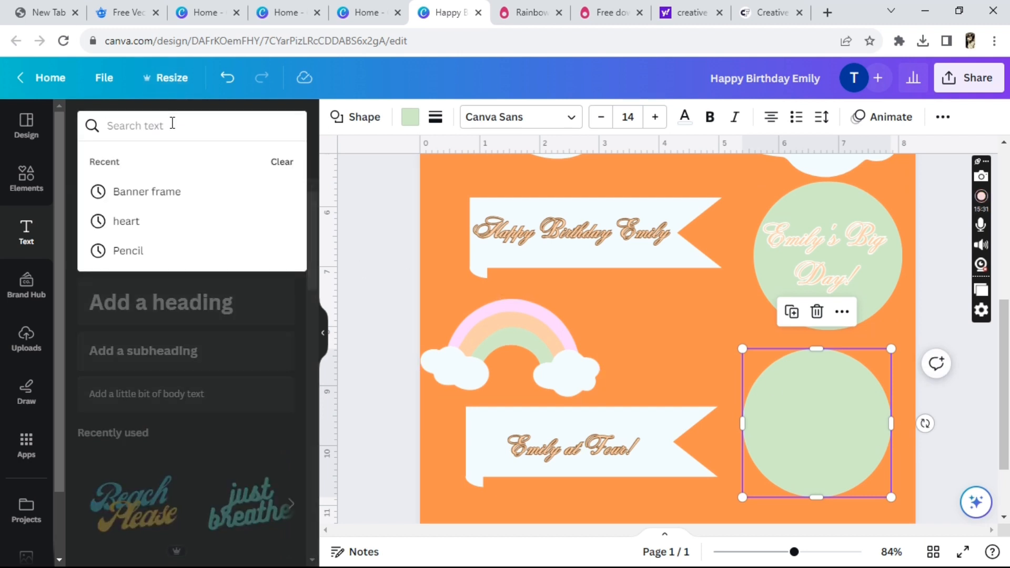
pyautogui.write('cute umbrella')
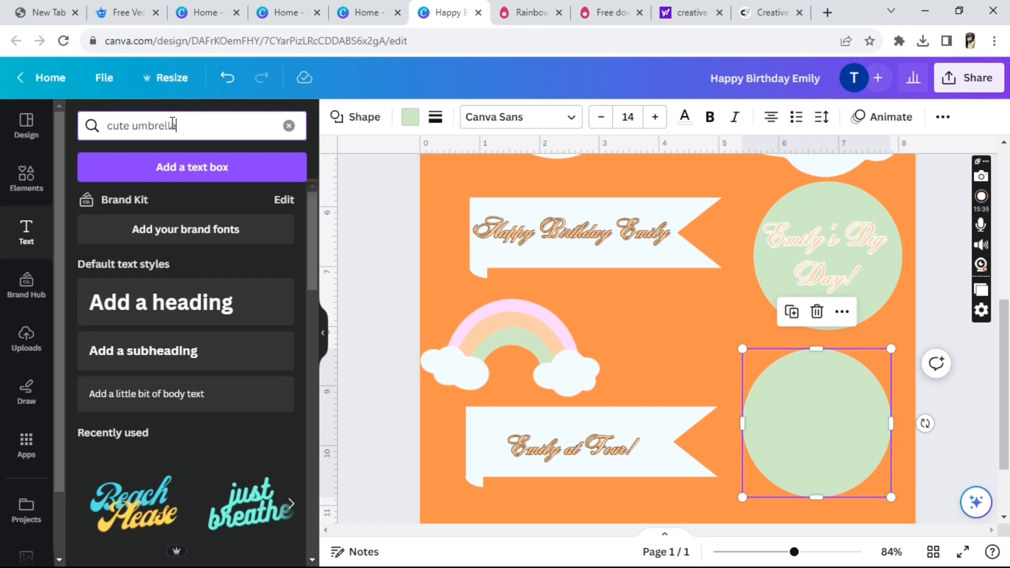
pyautogui.press('Return')
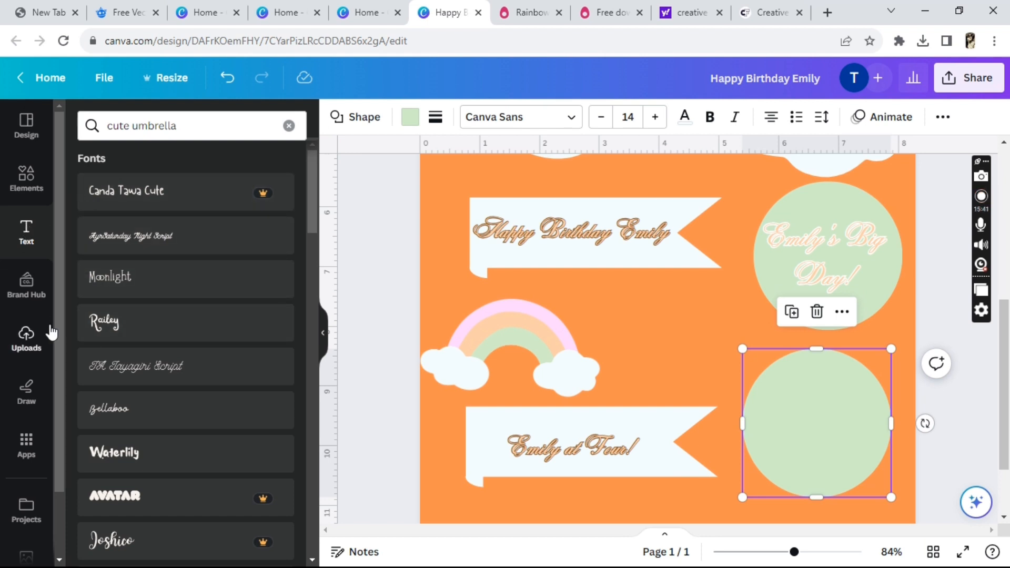
# - Search the elements library for "cute umbrella"
pyautogui.click(25, 192)
pyautogui.click(165, 129)
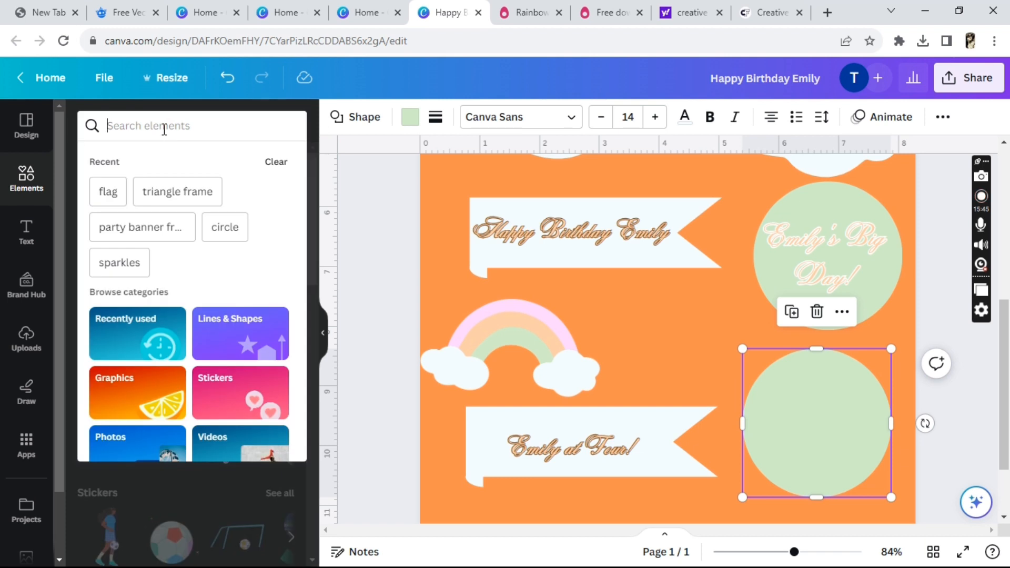
pyautogui.write('cute u')
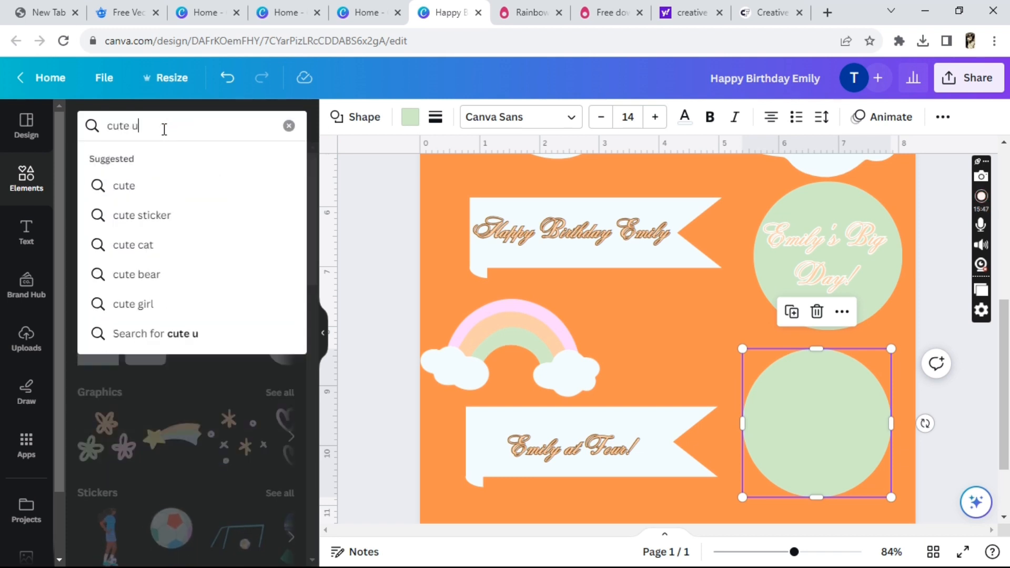
pyautogui.write('mbres')
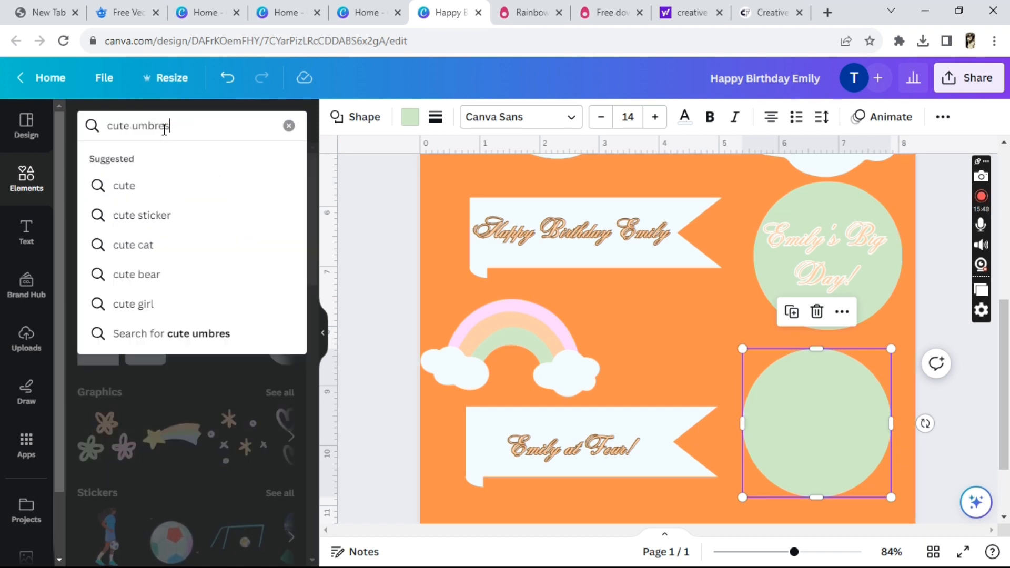
pyautogui.press('BackSpace')
pyautogui.write('lla')
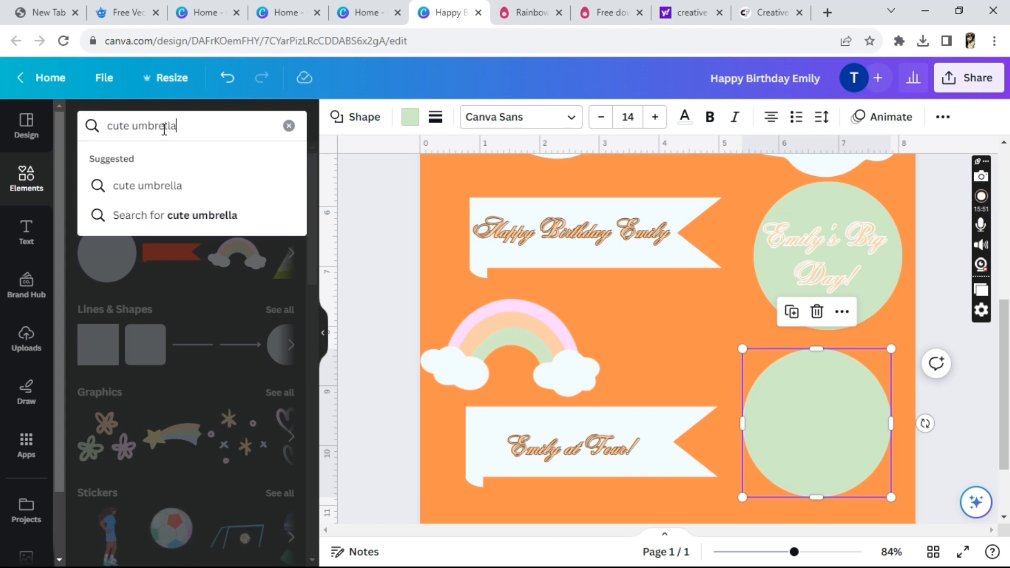
pyautogui.click(169, 187)
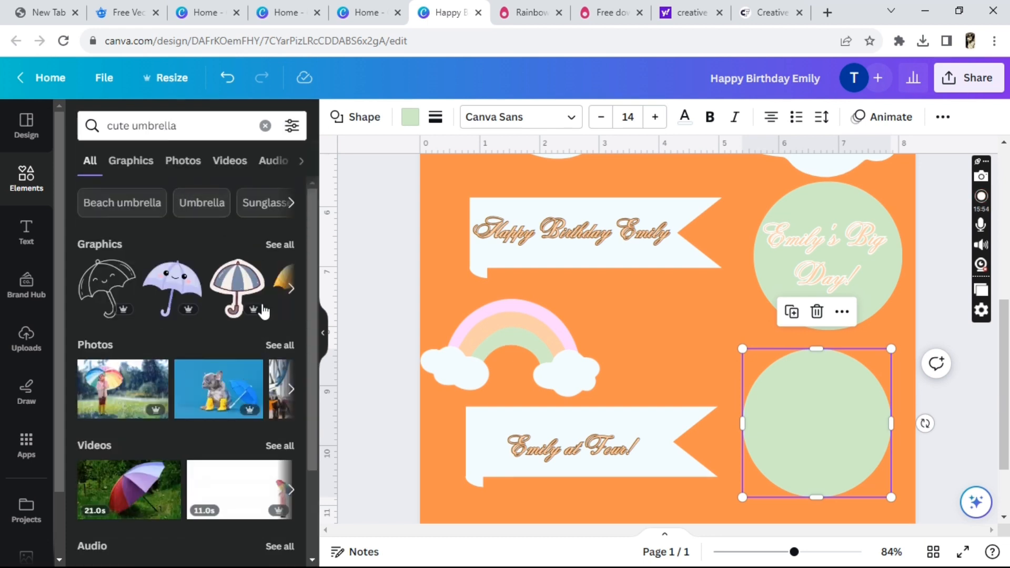
# - Look through the umbrella graphics preview and expand it to the full list of graphics
pyautogui.click(292, 290)
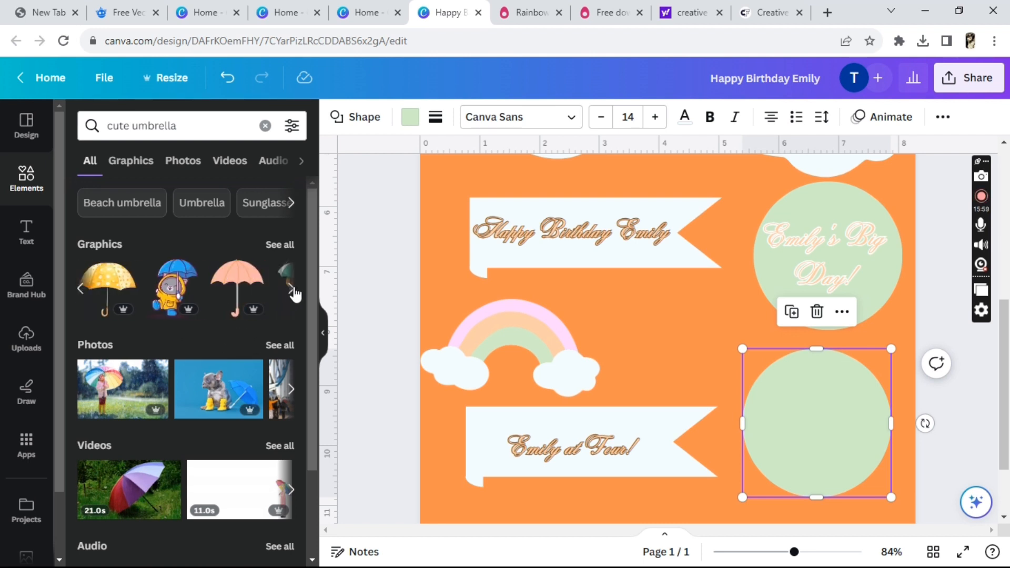
pyautogui.click(292, 290)
pyautogui.click(292, 290)
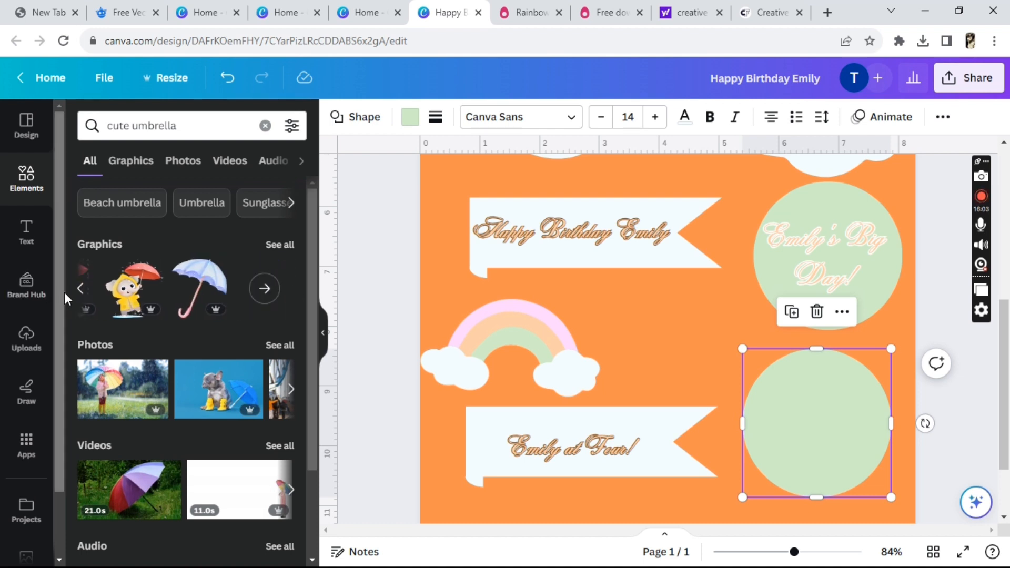
pyautogui.click(80, 294)
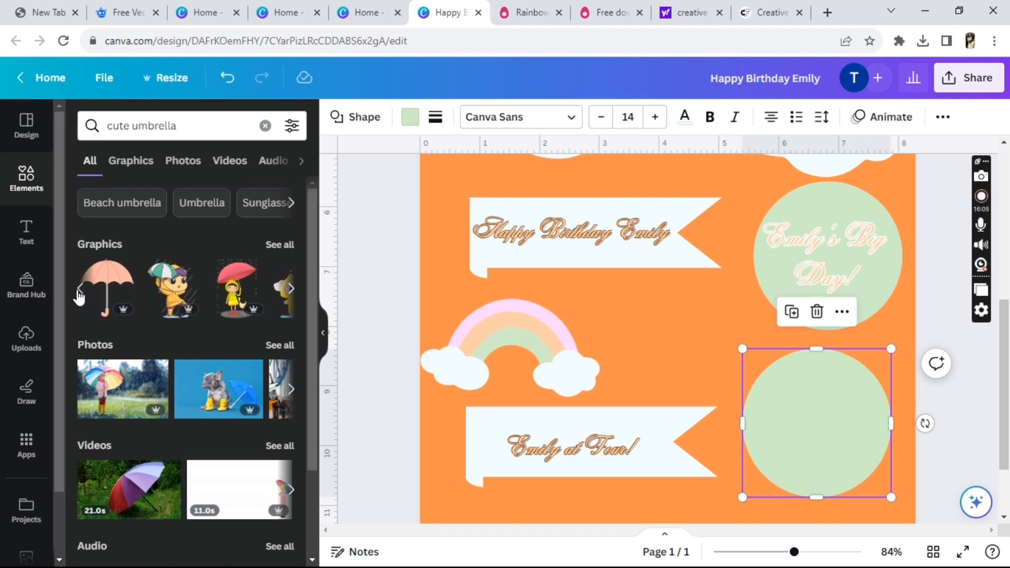
pyautogui.click(80, 293)
pyautogui.click(79, 294)
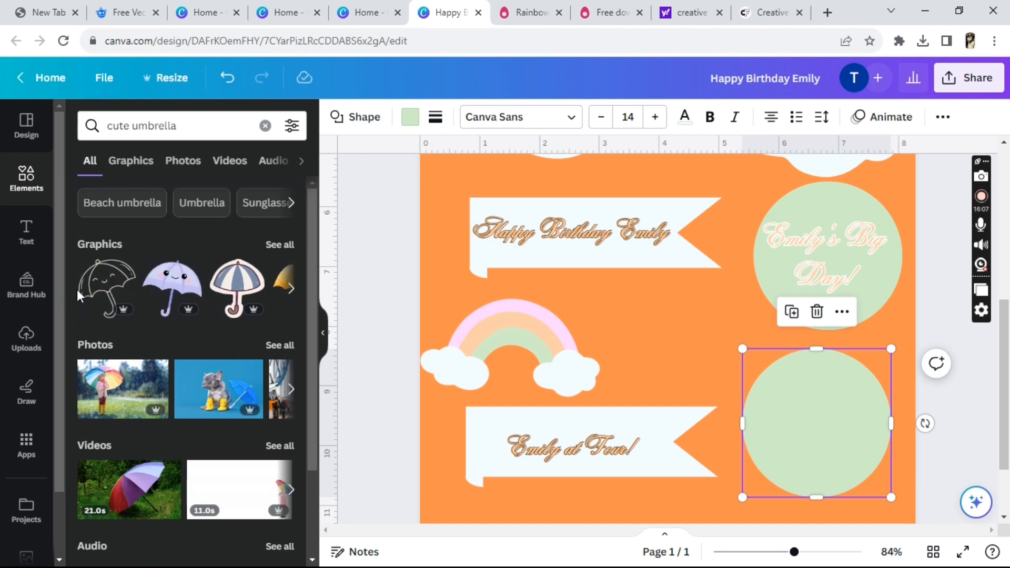
pyautogui.click(280, 244)
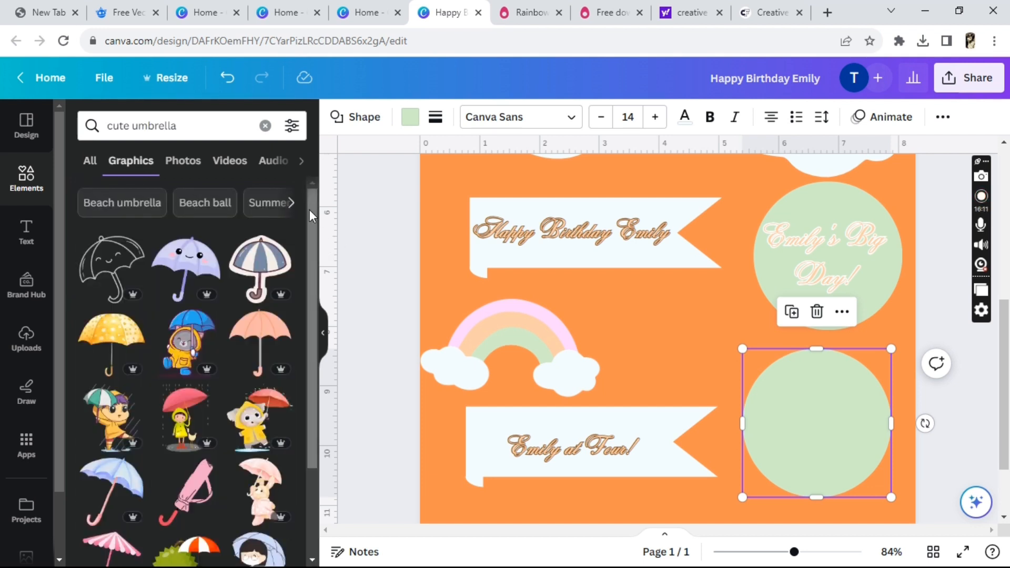
# - Find the red umbrella with hanging hearts among the graphics and add it to the page
pyautogui.moveTo(309, 210); pyautogui.dragTo(318, 406)
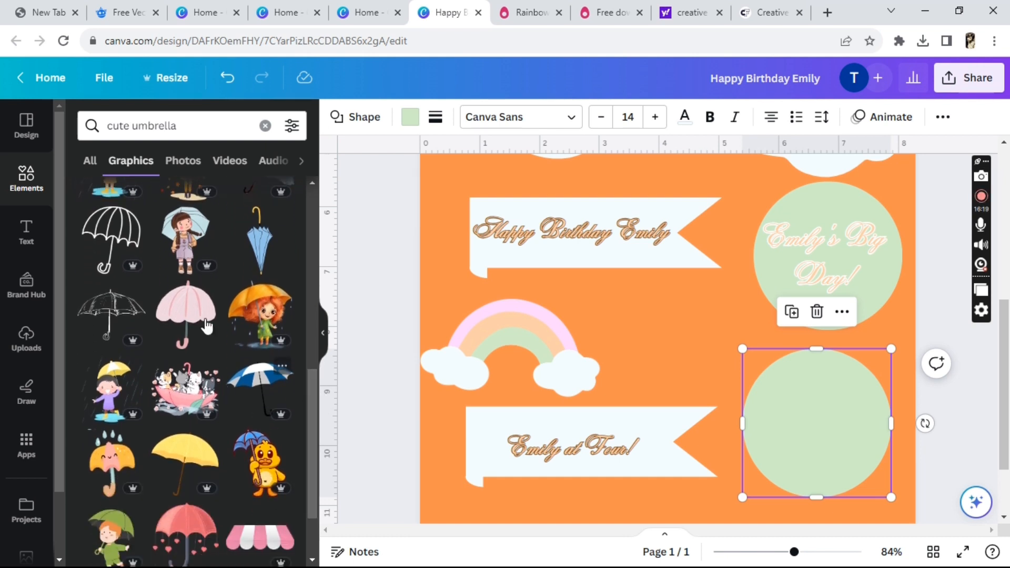
pyautogui.click(207, 294)
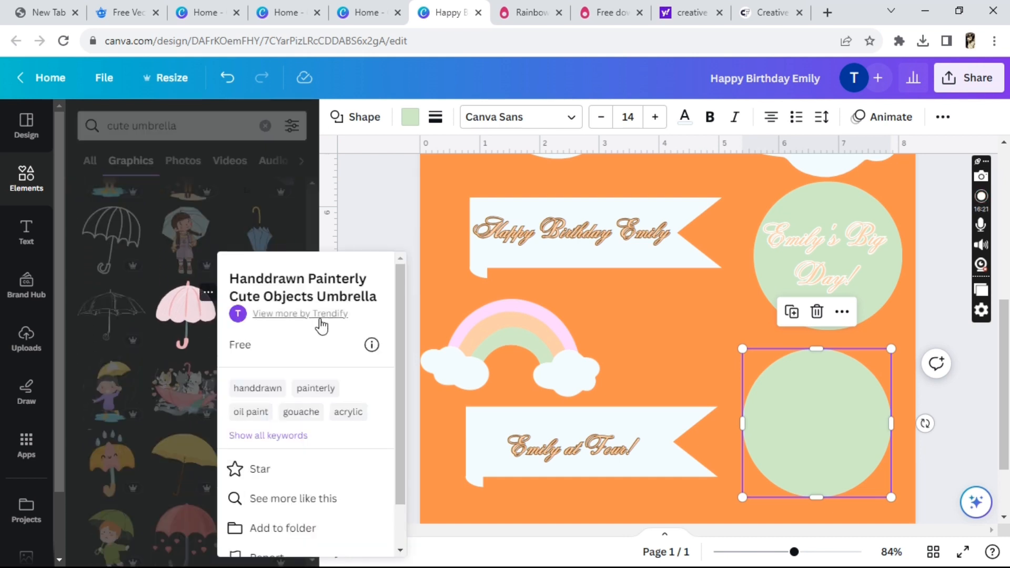
pyautogui.click(392, 222)
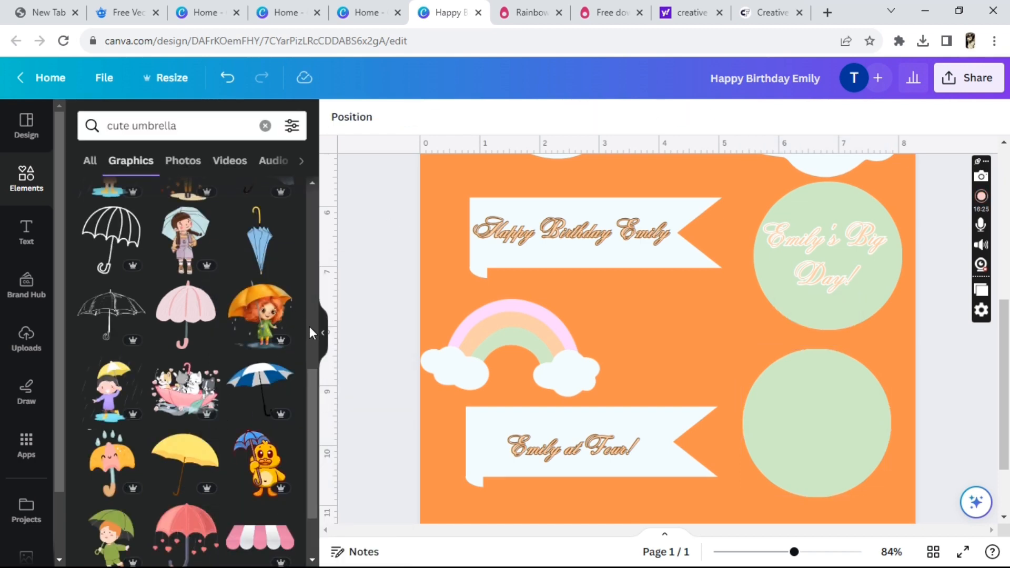
pyautogui.scroll(10, 309, 326)
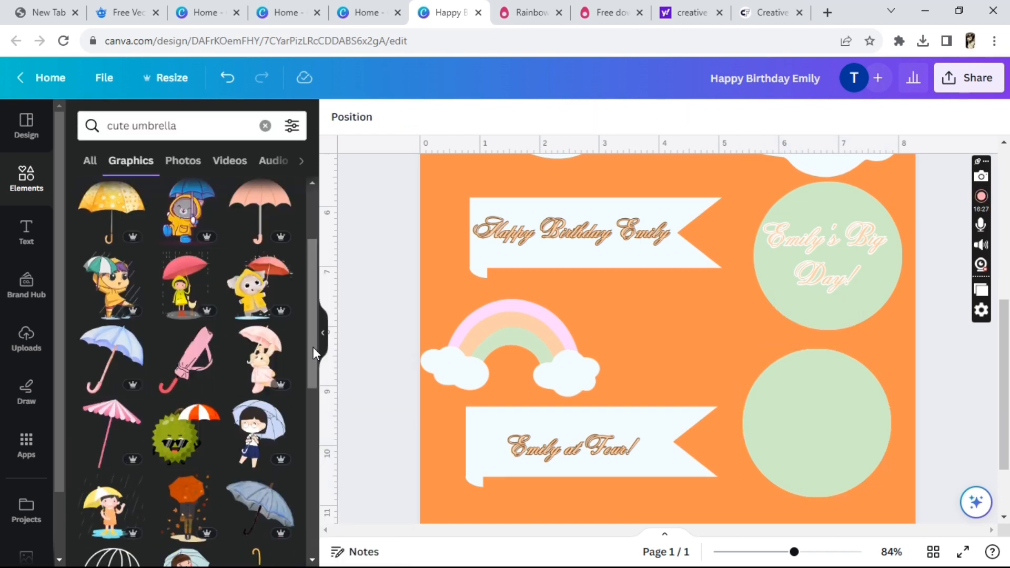
pyautogui.moveTo(313, 347); pyautogui.dragTo(332, 477)
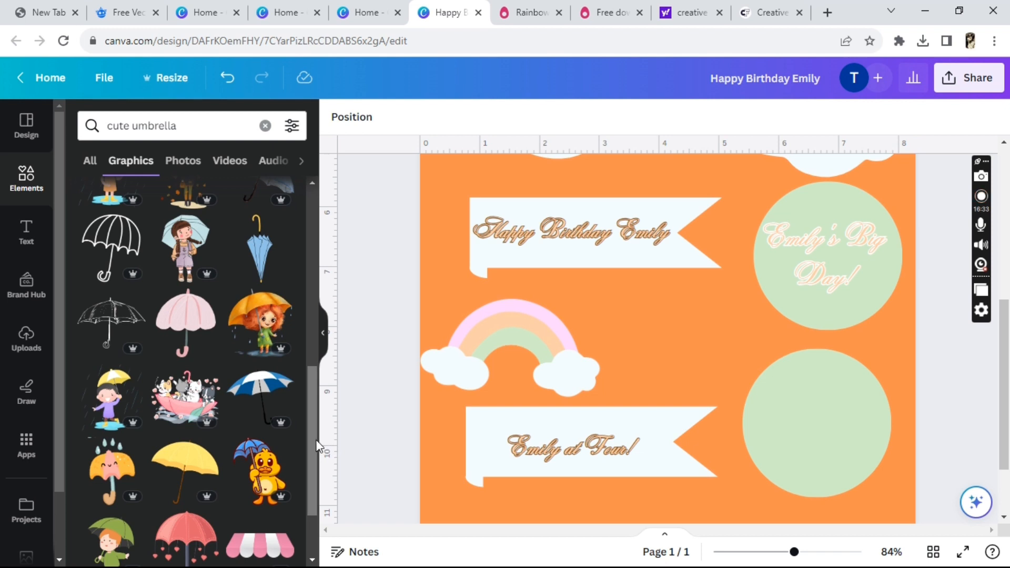
pyautogui.scroll(-3, 312, 437)
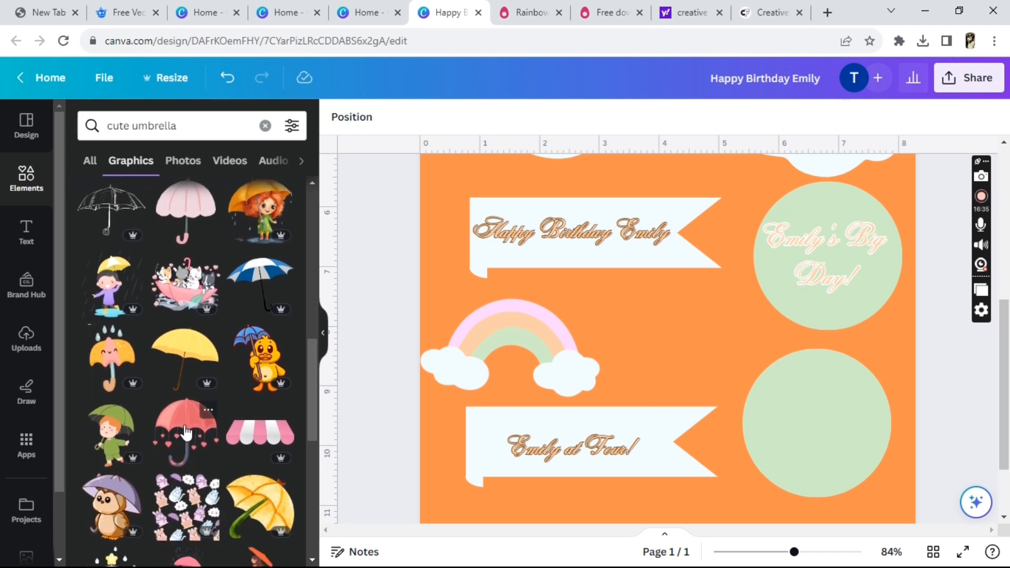
pyautogui.click(185, 432)
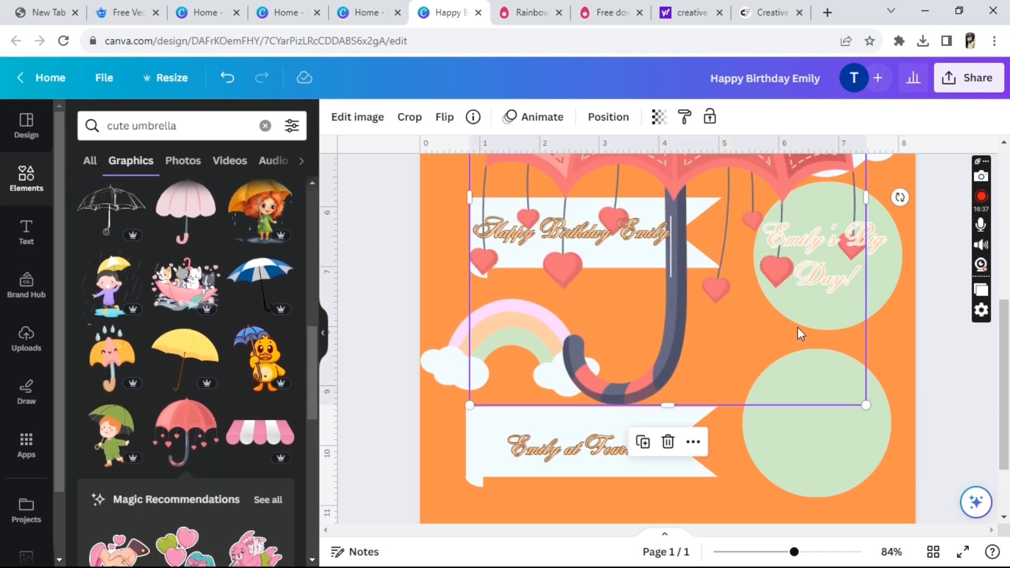
# - Shrink the red umbrella to about 2.1 in wide and move it over the blank green circle
pyautogui.moveTo(665, 212); pyautogui.dragTo(672, 354)
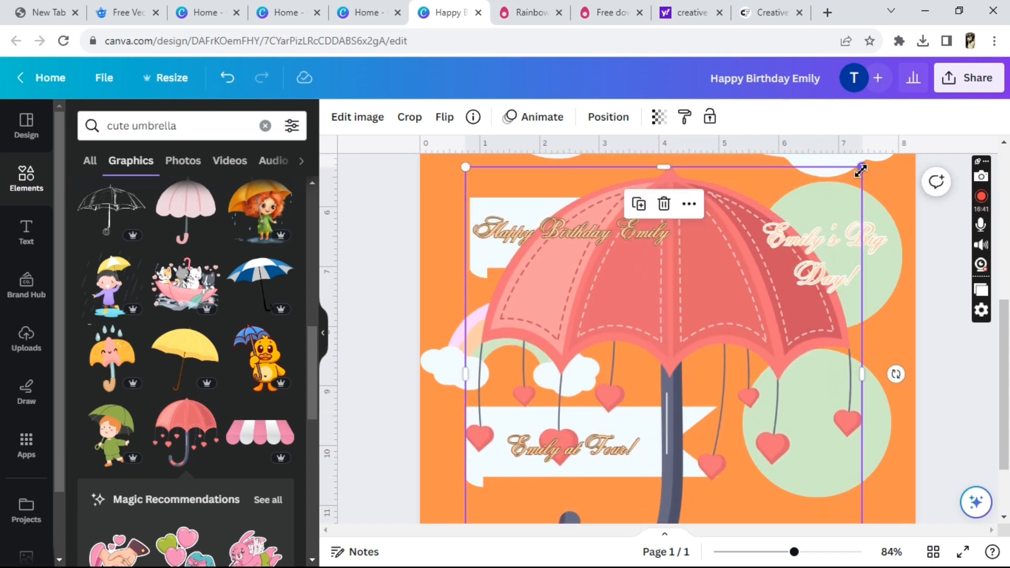
pyautogui.moveTo(838, 190); pyautogui.dragTo(593, 456)
pyautogui.moveTo(547, 487); pyautogui.dragTo(845, 372)
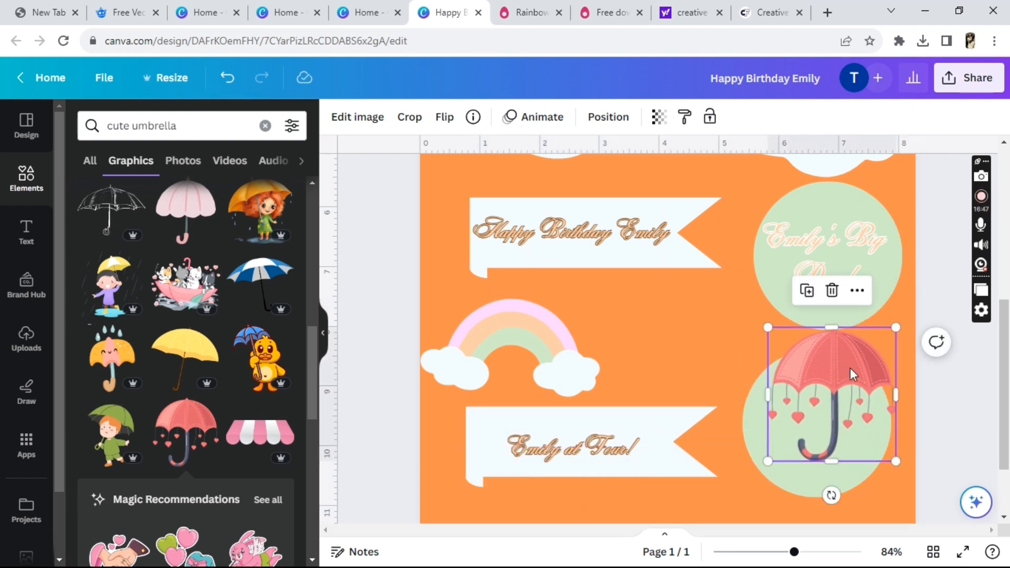
pyautogui.click(924, 424)
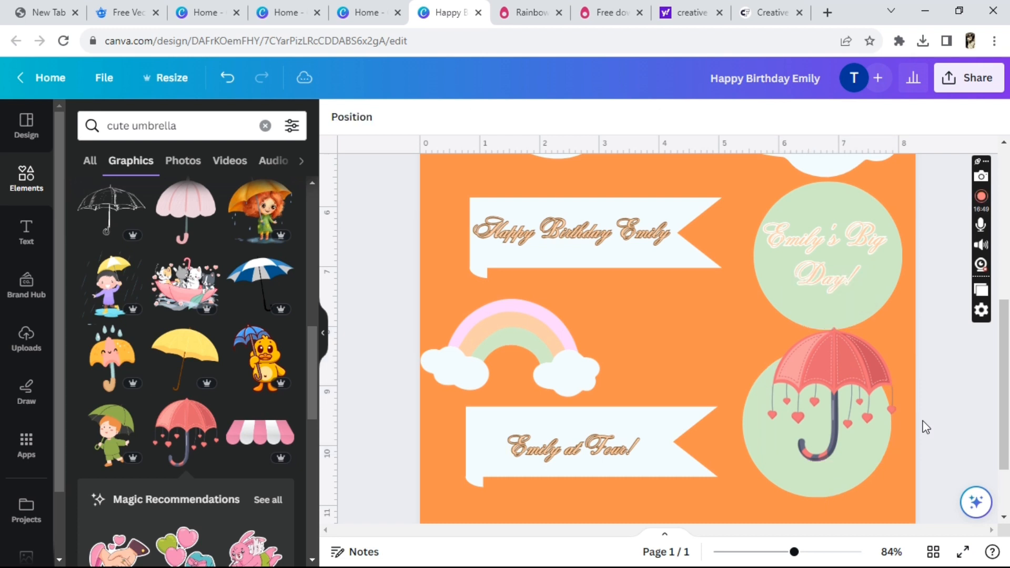
# - Reduce the umbrella to fit inside the blank green circle, tilt it slightly clockwise and centre it there
pyautogui.click(826, 396)
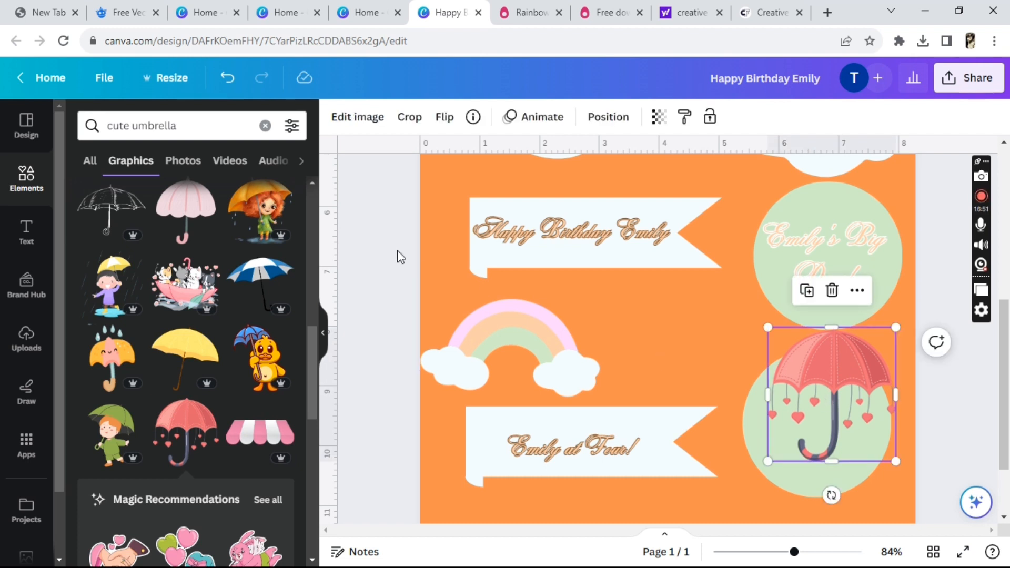
pyautogui.click(358, 125)
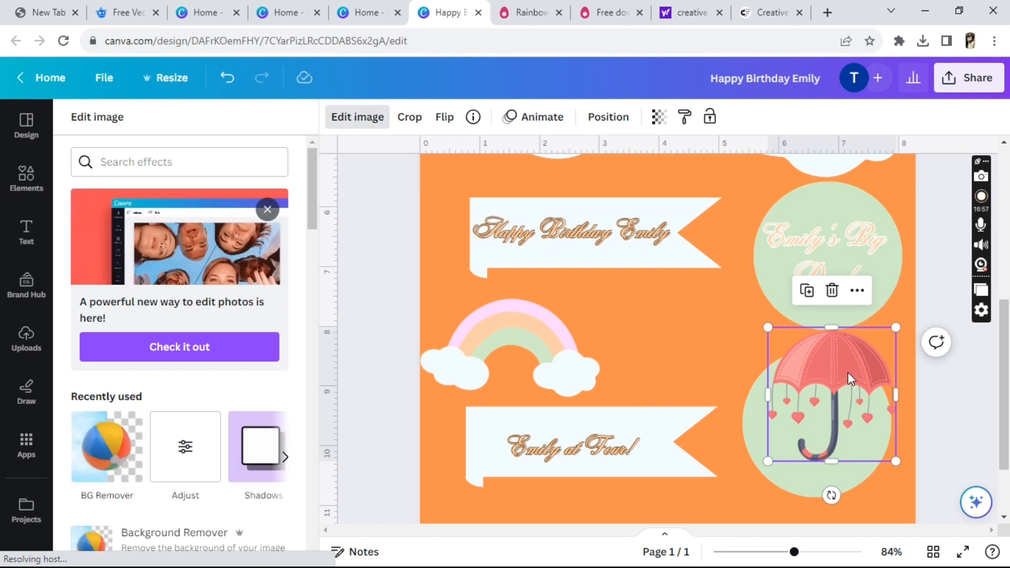
pyautogui.moveTo(848, 371); pyautogui.dragTo(831, 397)
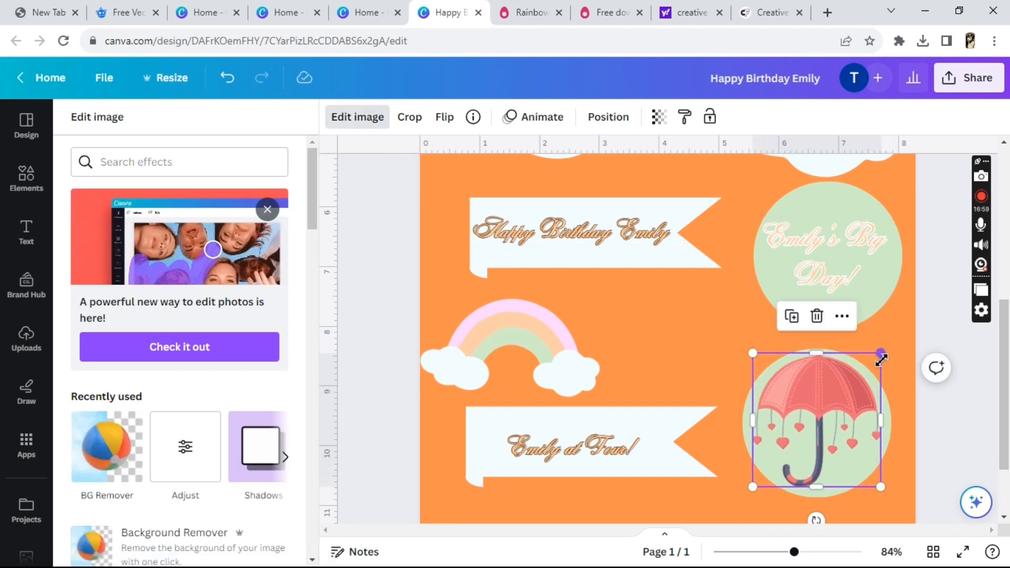
pyautogui.moveTo(881, 353); pyautogui.dragTo(863, 371)
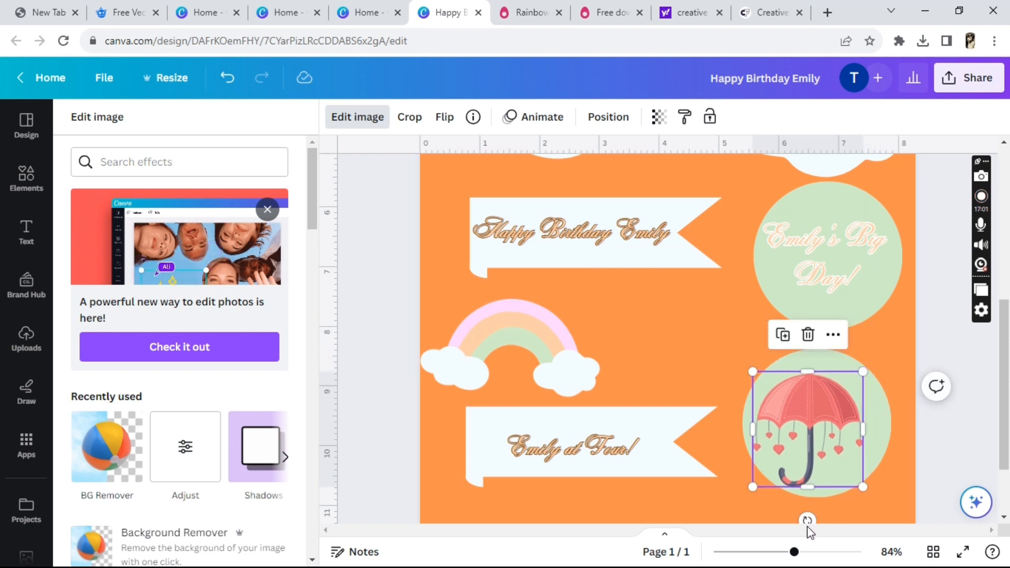
pyautogui.moveTo(806, 522); pyautogui.dragTo(791, 530)
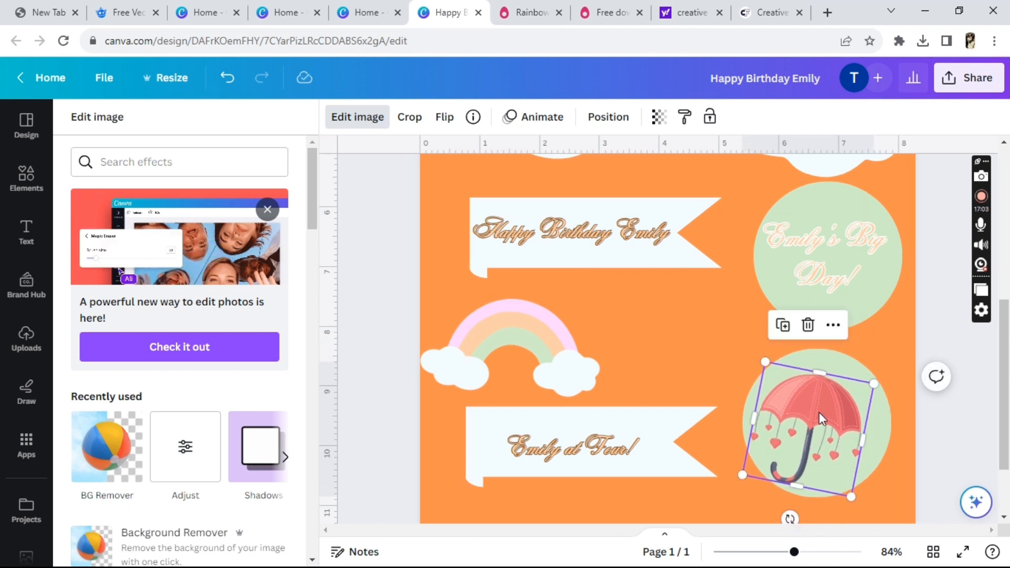
pyautogui.moveTo(820, 412); pyautogui.dragTo(827, 399)
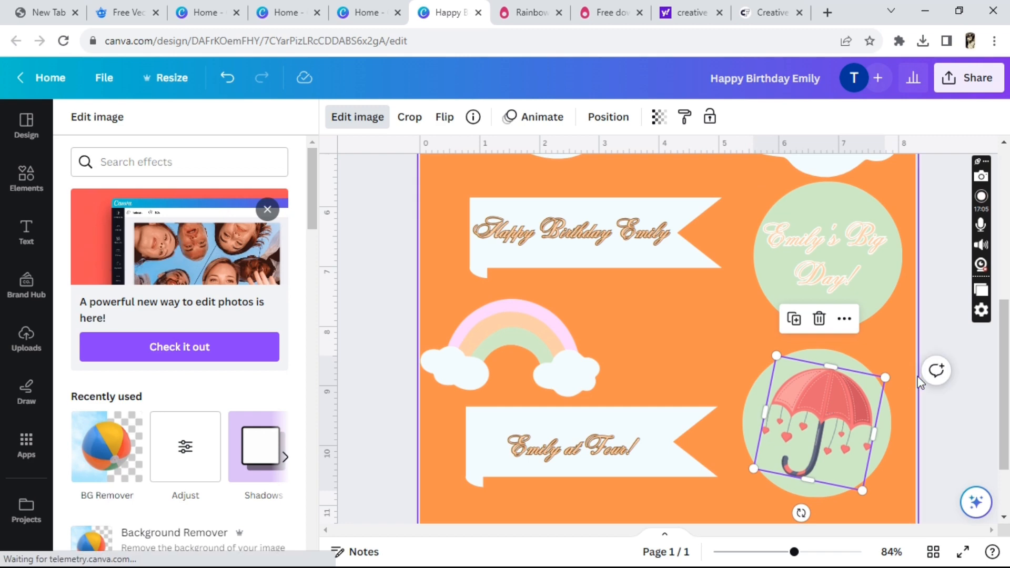
pyautogui.click(939, 408)
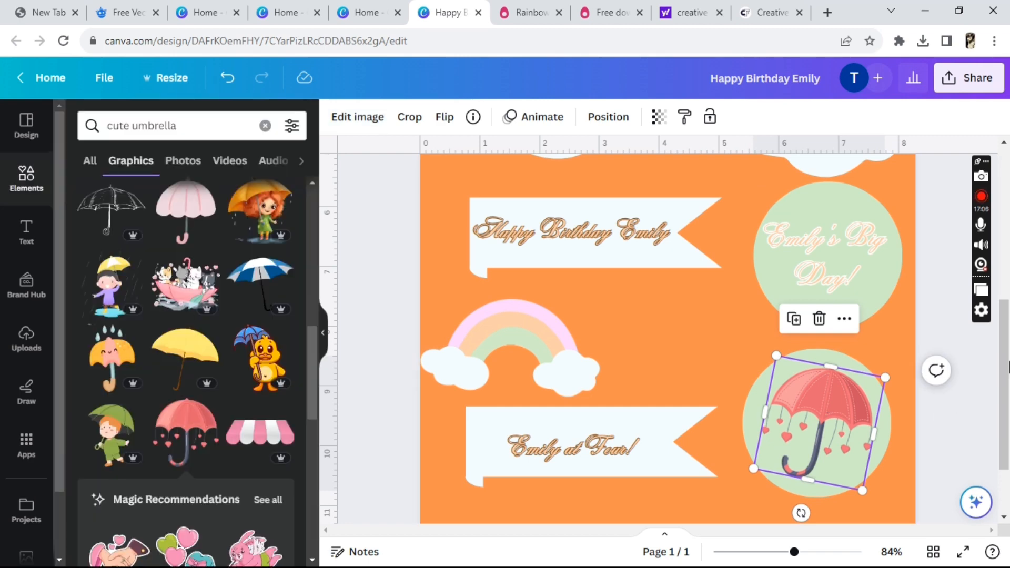
pyautogui.click(966, 409)
# - Move the large rainbow up to the top edge of the page and review the whole layout
pyautogui.moveTo(1008, 342); pyautogui.dragTo(1006, 177)
pyautogui.moveTo(722, 330); pyautogui.dragTo(720, 275)
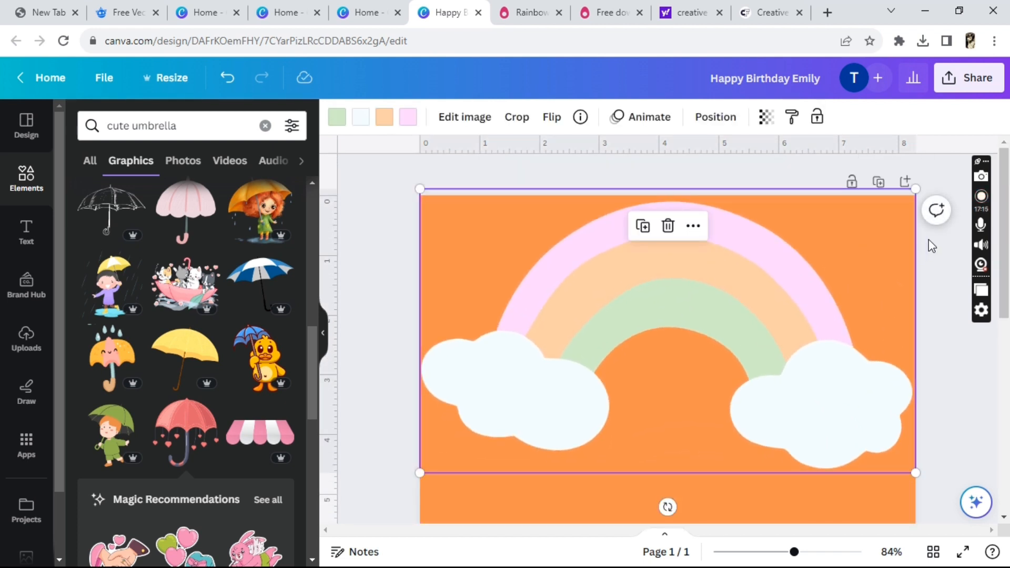
pyautogui.moveTo(1007, 197); pyautogui.dragTo(1008, 398)
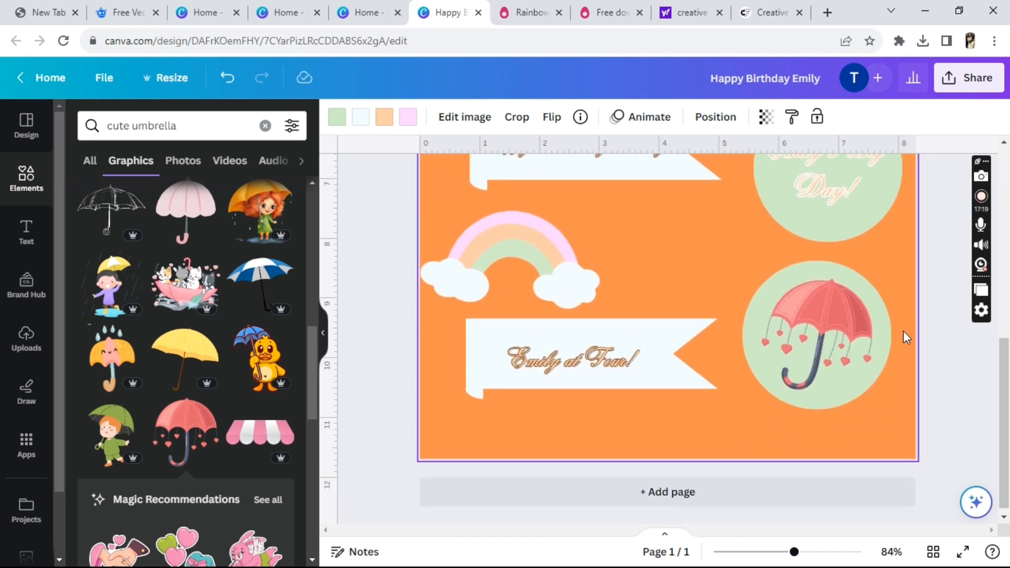
pyautogui.click(957, 358)
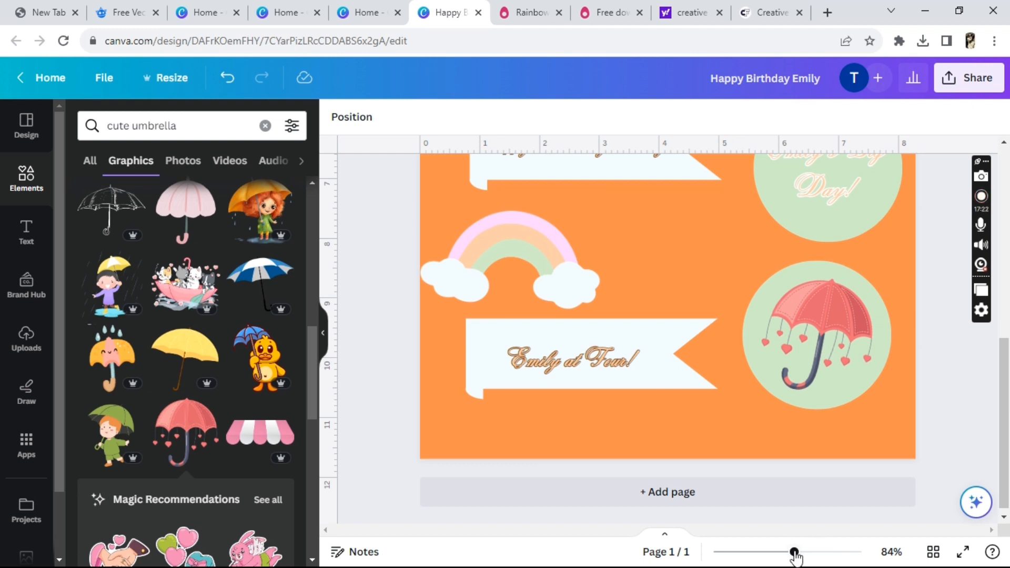
pyautogui.moveTo(794, 553); pyautogui.dragTo(756, 552)
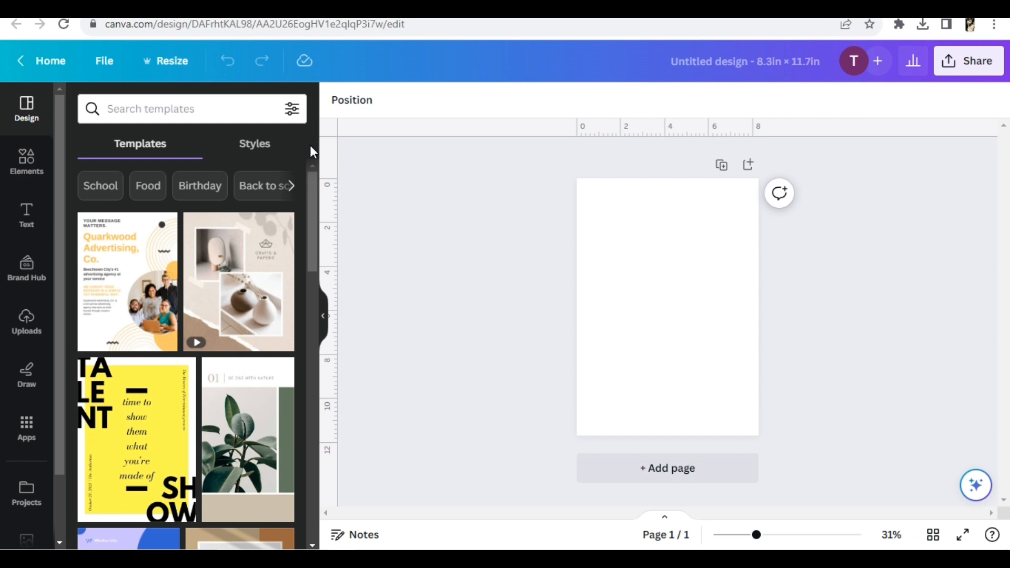
# - Upload the PNG file B1019F7A-1EF6-4EAB-AF5A-3A8F3B2A69F2 from the Downloads folder to the image uploads
pyautogui.click(33, 173)
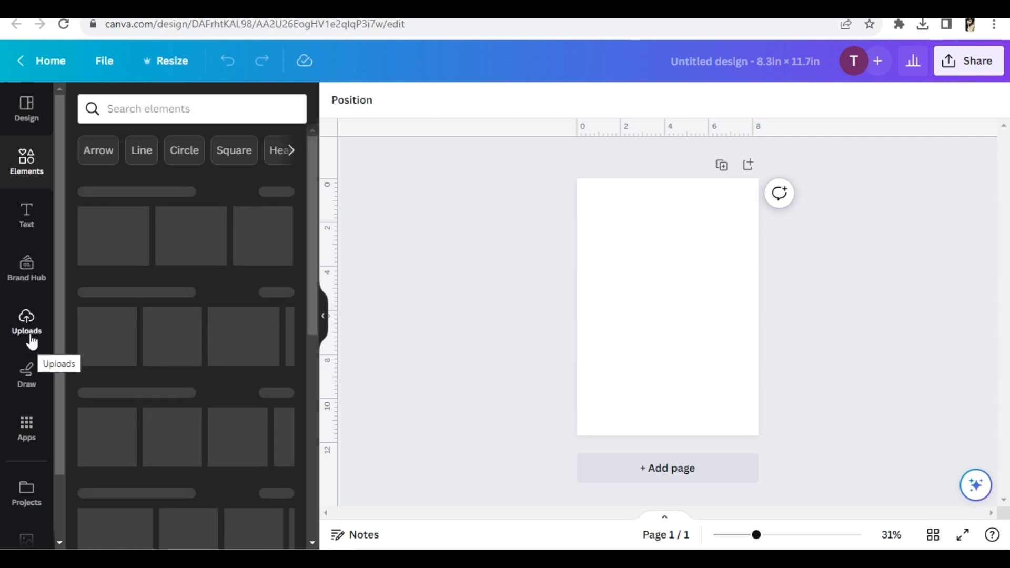
pyautogui.click(31, 341)
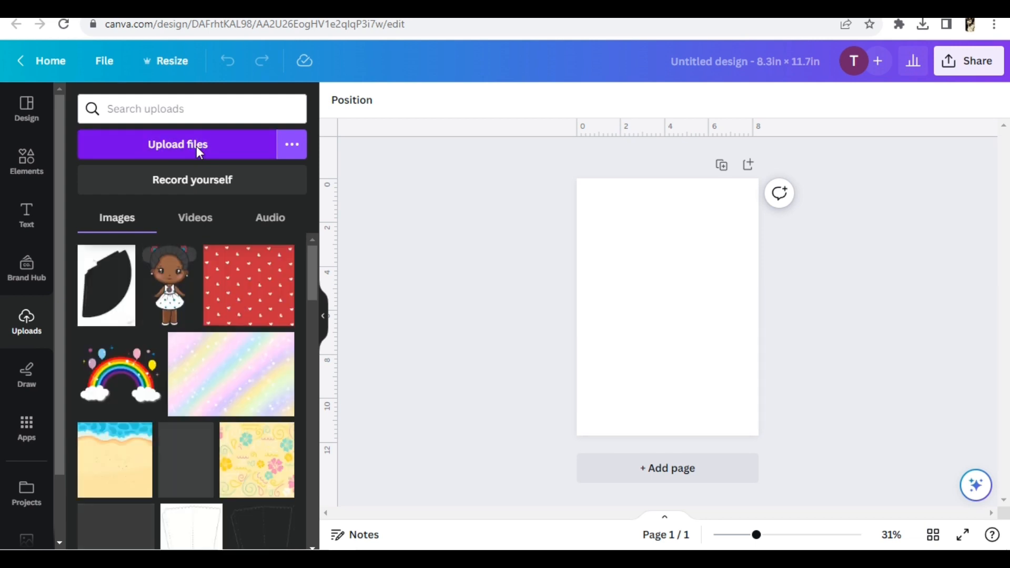
pyautogui.click(198, 150)
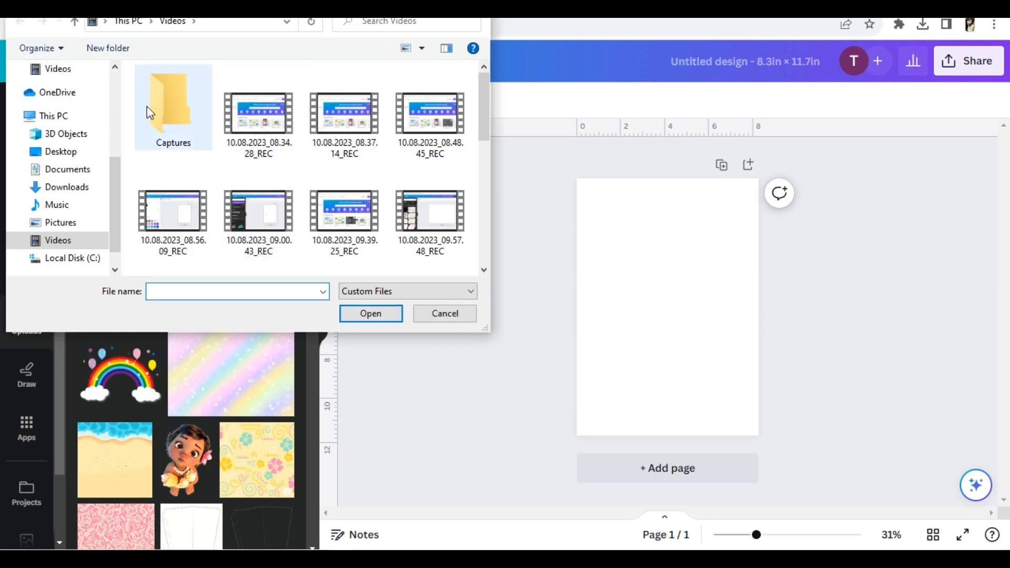
pyautogui.click(59, 188)
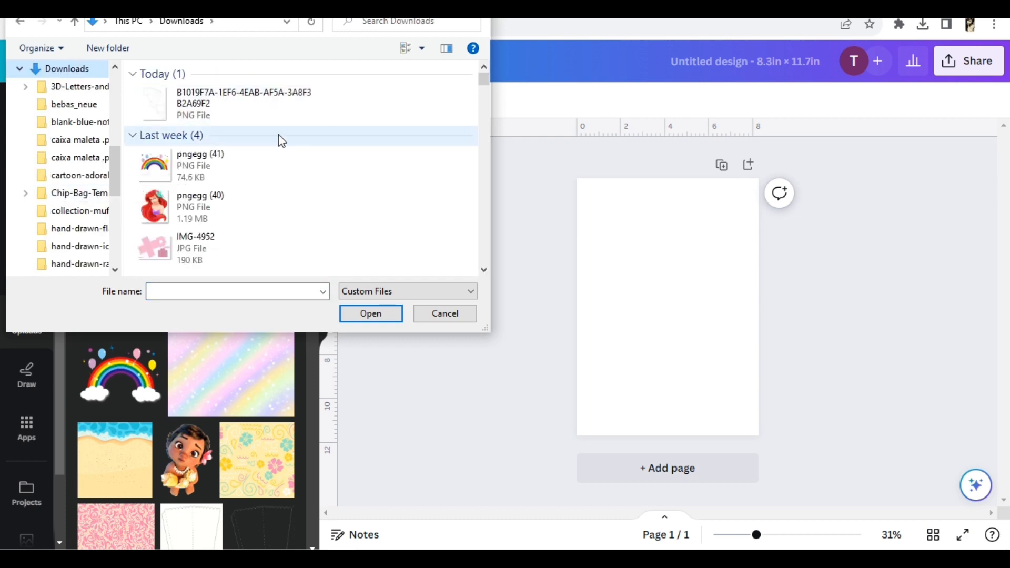
pyautogui.doubleClick(241, 95)
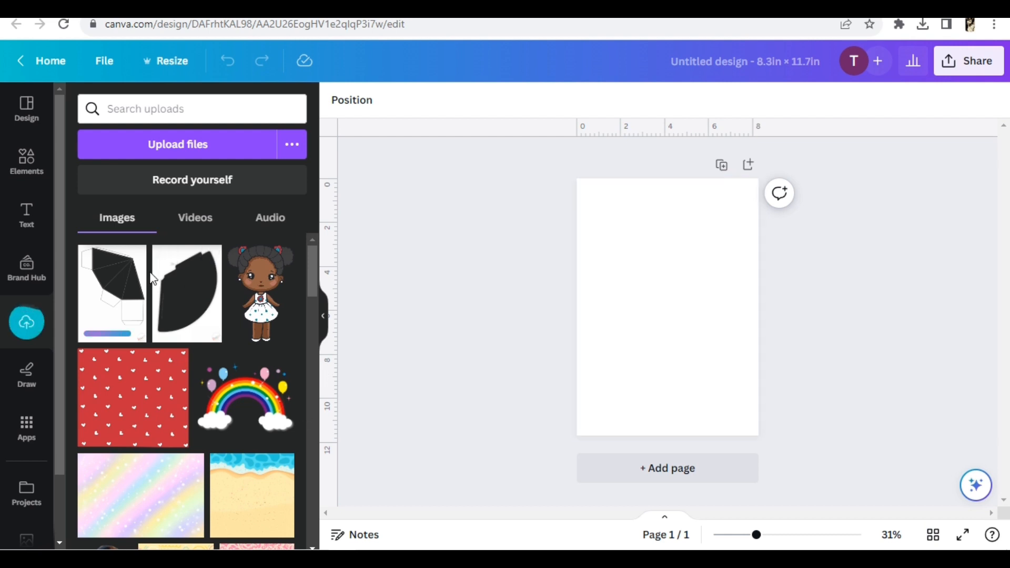
# - Place the newly uploaded box template on the blank page and delete its overlapping duplicate
pyautogui.click(105, 293)
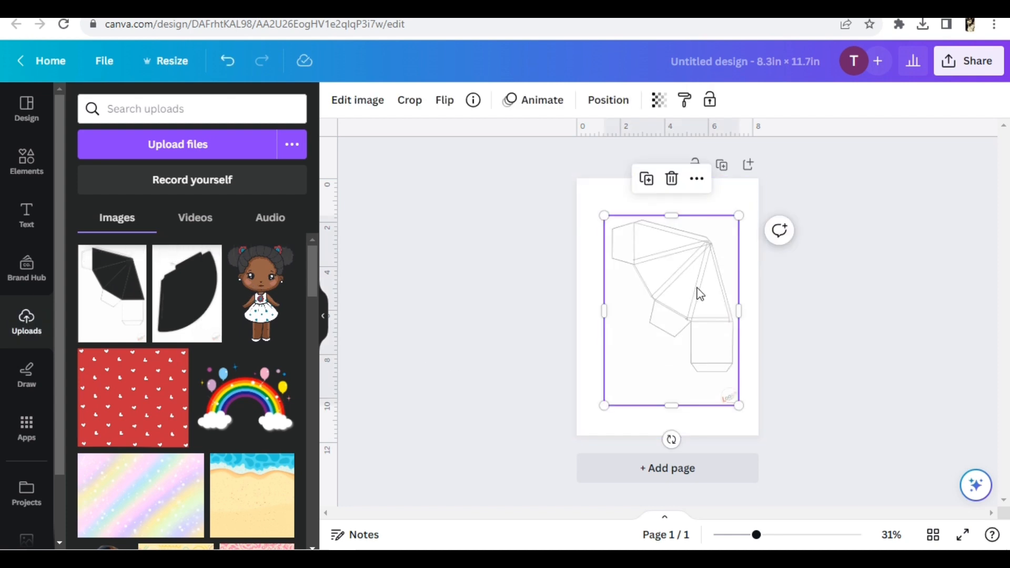
pyautogui.moveTo(692, 298); pyautogui.dragTo(667, 322)
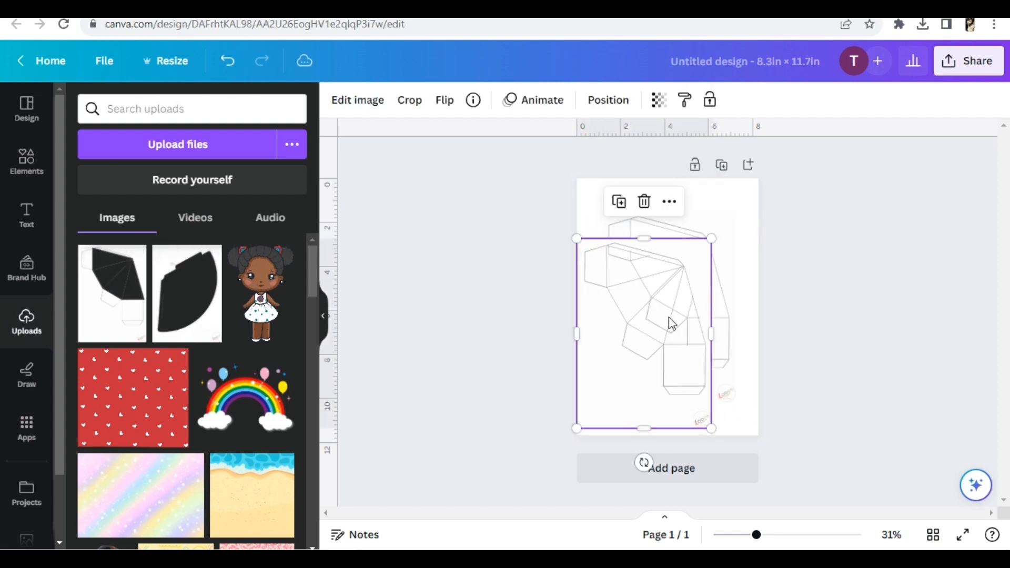
pyautogui.click(644, 201)
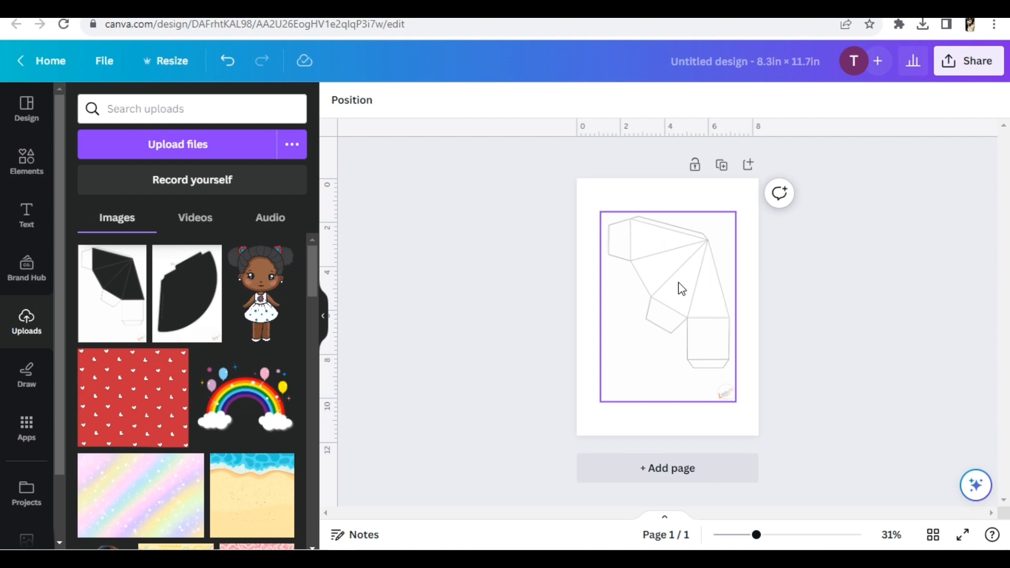
# - Align the box template with the page's top-left corner and enlarge it to 8.3 × 11.7 in to fill the page
pyautogui.moveTo(678, 287); pyautogui.dragTo(654, 247)
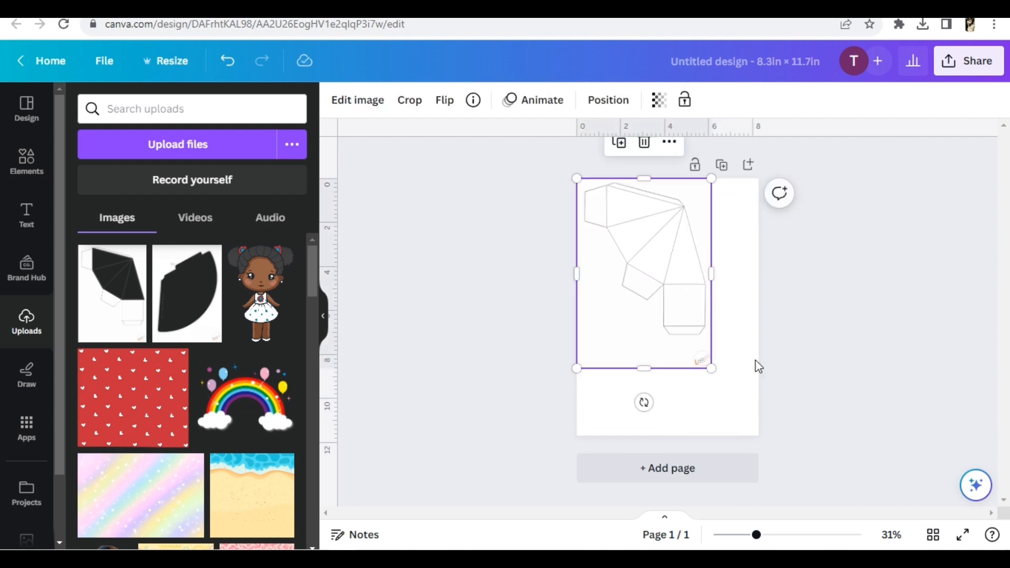
pyautogui.moveTo(711, 368); pyautogui.dragTo(746, 443)
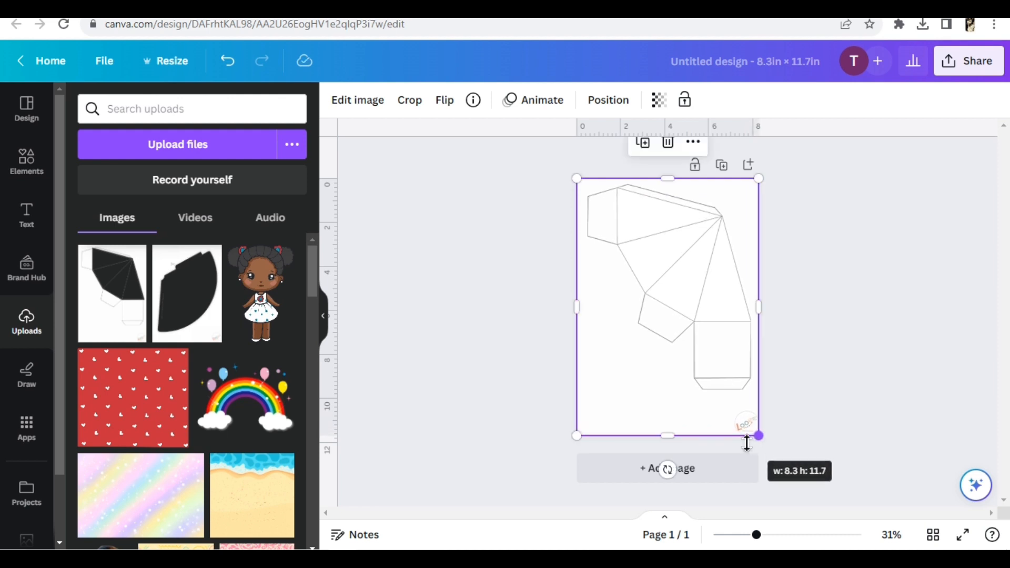
pyautogui.click(860, 347)
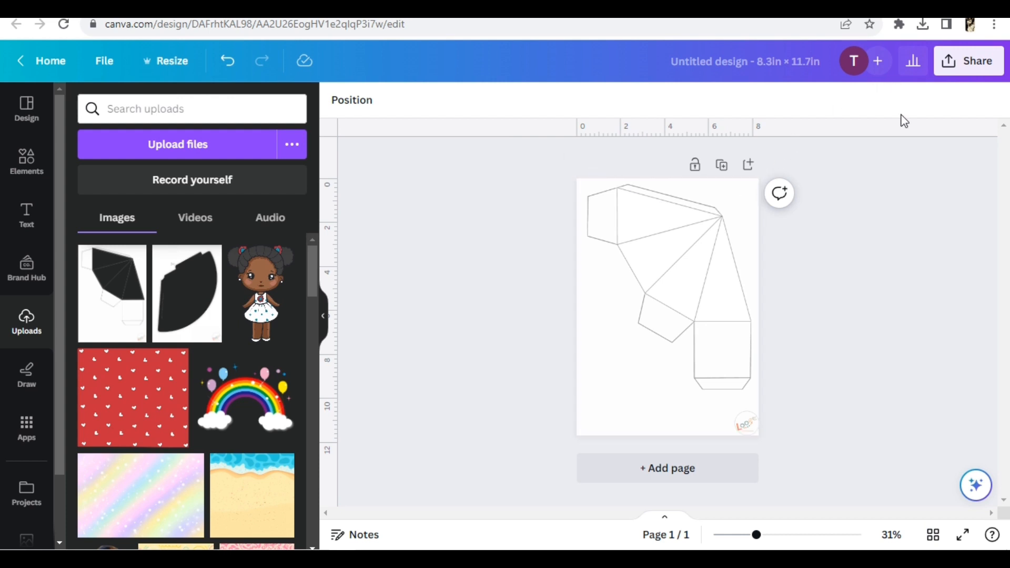
# - Download the box template design as PDF Print with the CMYK (best for professional printing) color profile
pyautogui.click(970, 73)
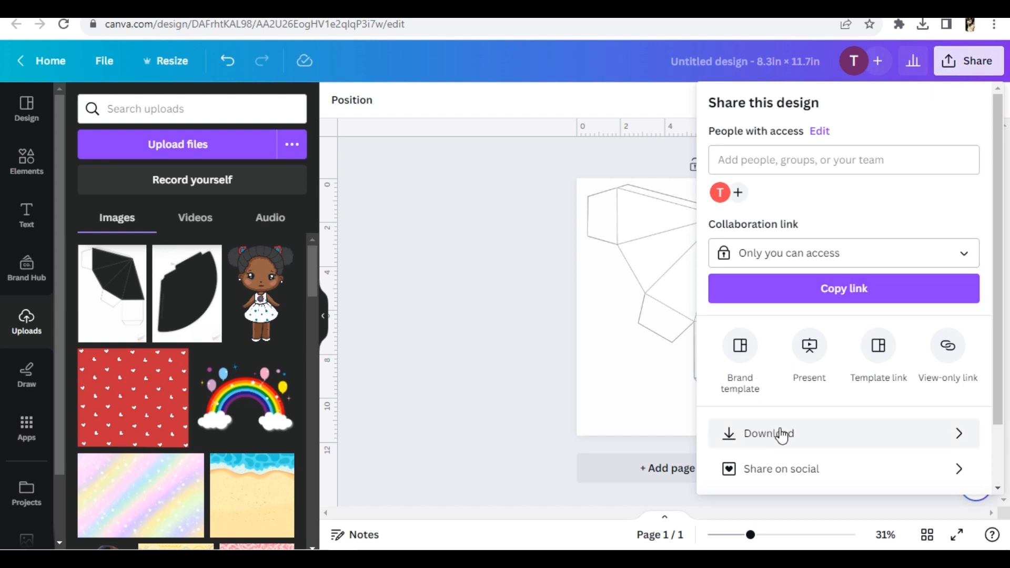
pyautogui.click(835, 431)
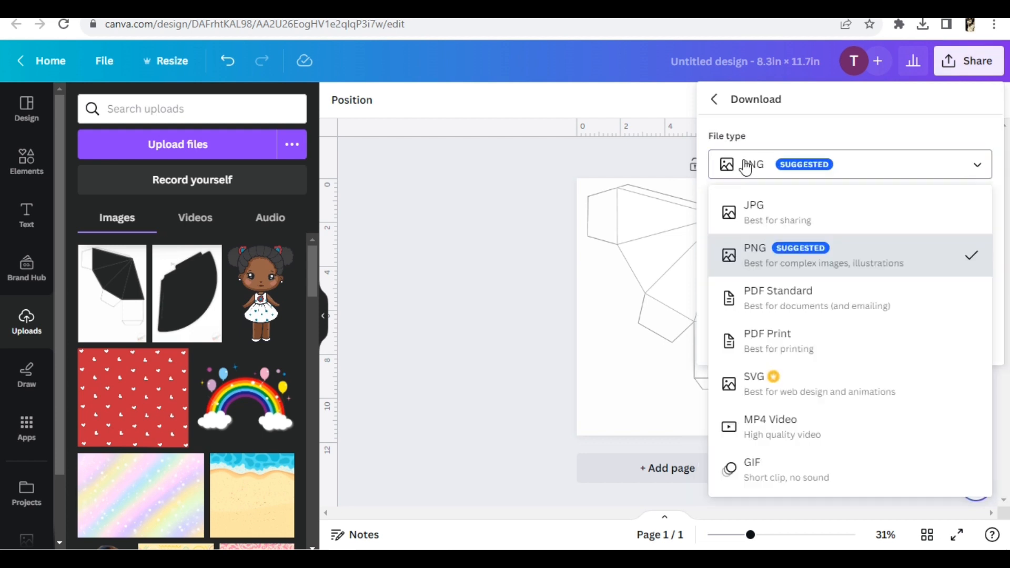
pyautogui.click(746, 167)
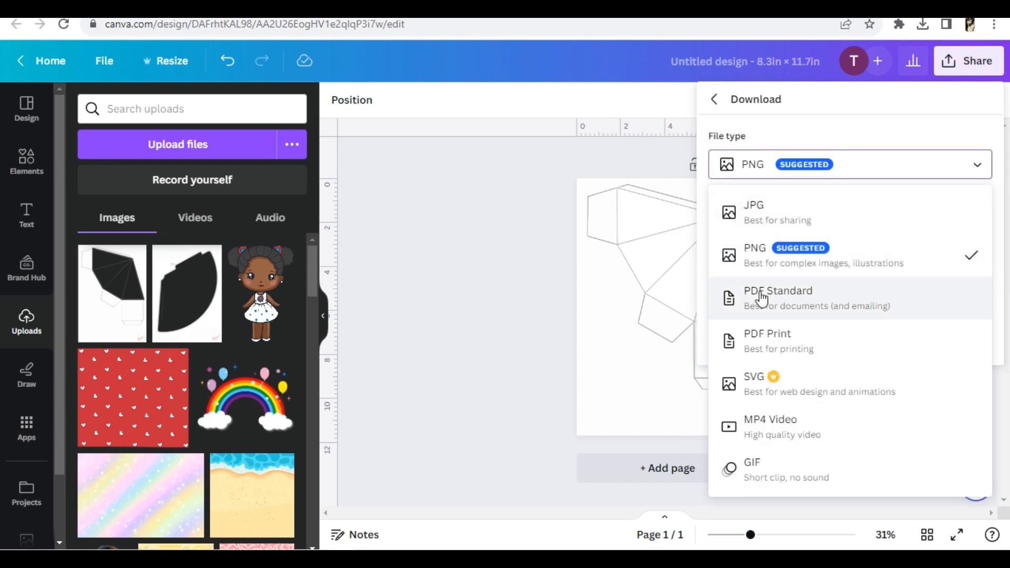
pyautogui.click(762, 341)
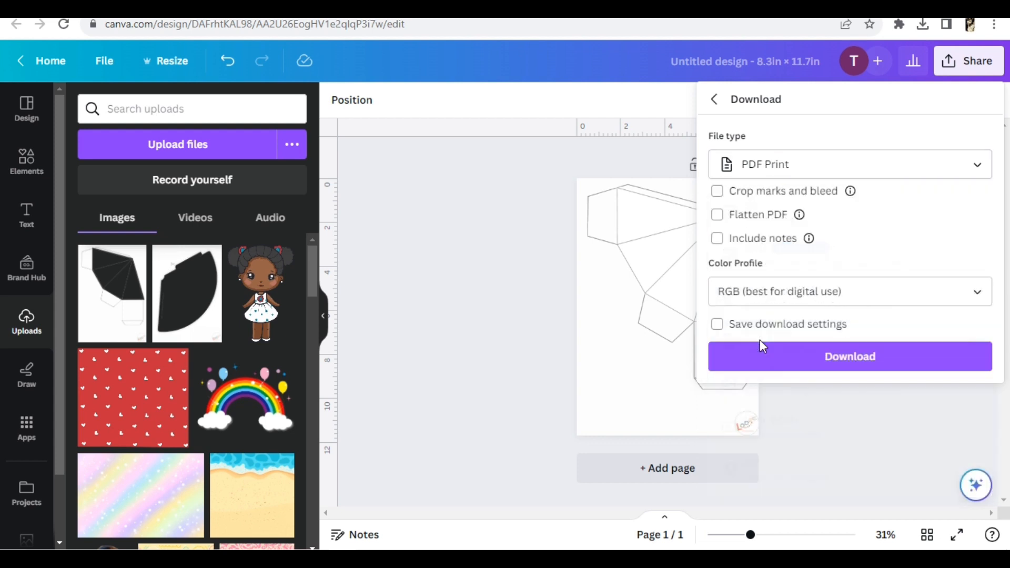
pyautogui.click(743, 295)
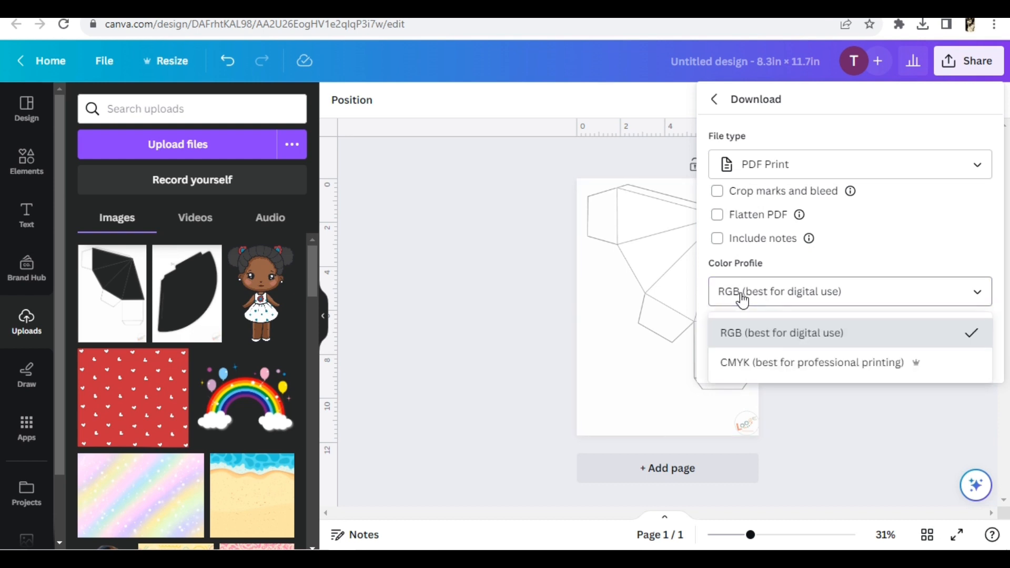
pyautogui.click(750, 370)
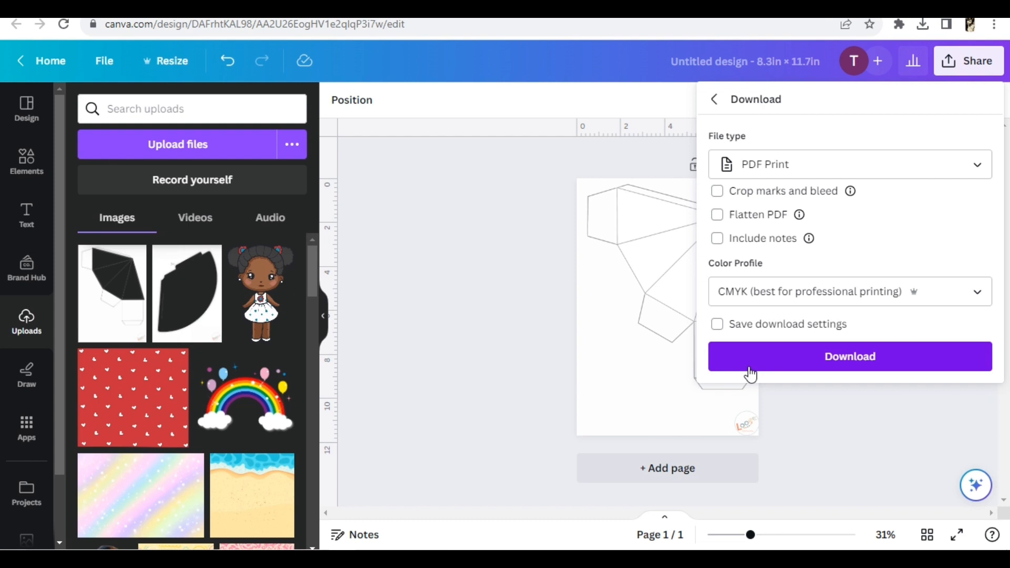
pyautogui.click(873, 363)
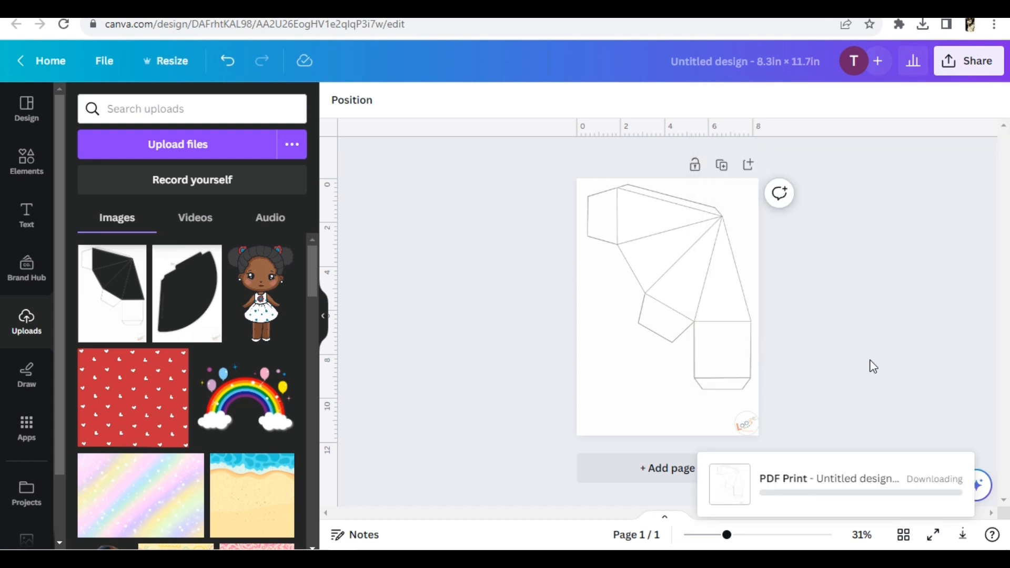